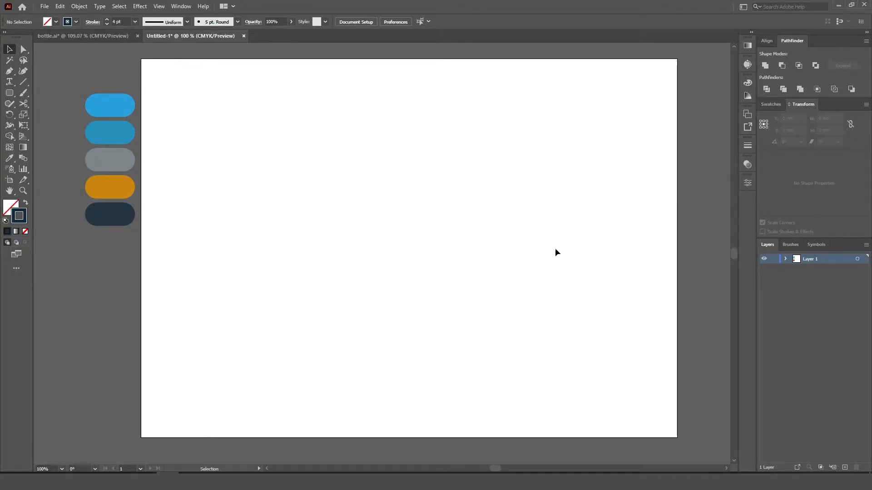
# Draw a circle about 72 mm across on the artboard with no fill and stroke colour 152A3D
pyautogui.click(9, 93)
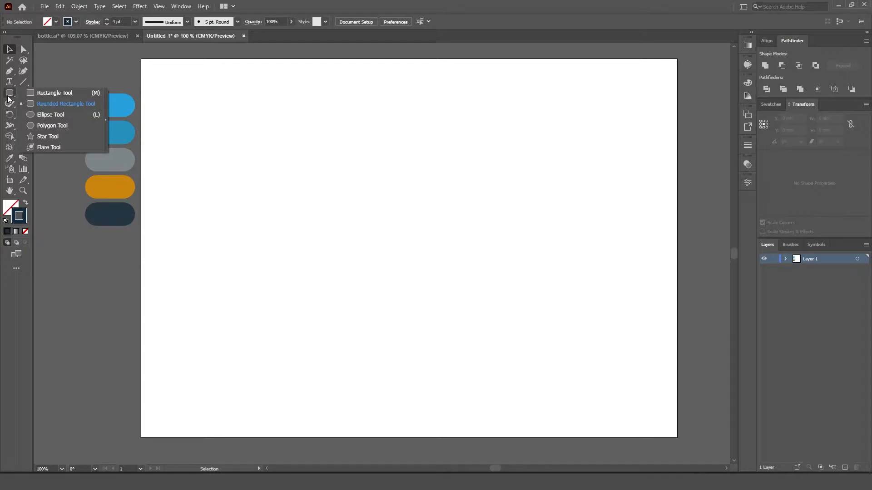
pyautogui.click(32, 115)
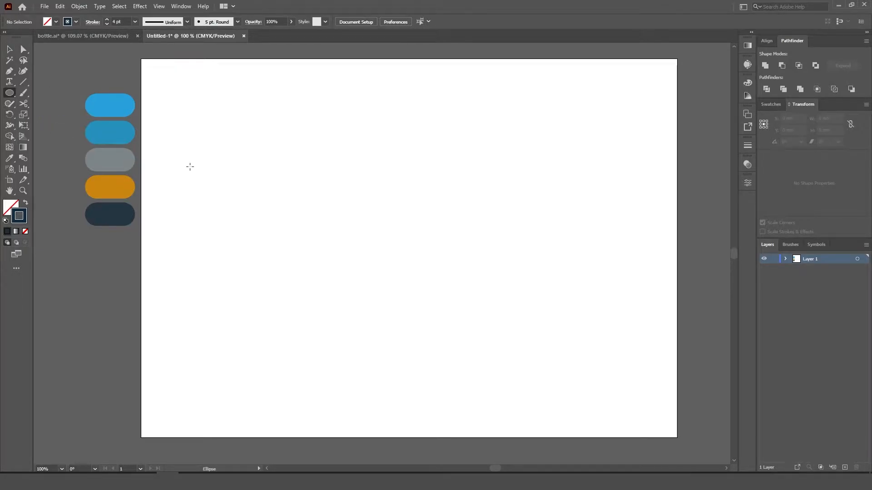
pyautogui.moveTo(198, 148); pyautogui.dragTo(327, 278)
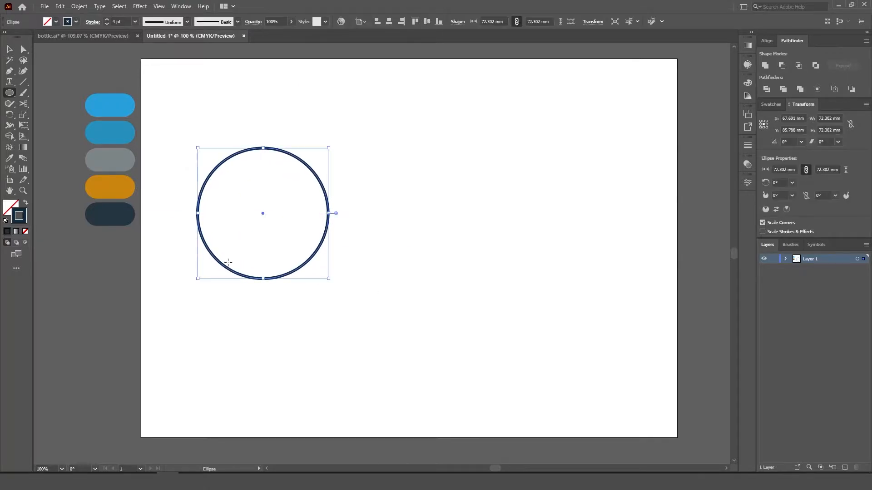
pyautogui.doubleClick(18, 216)
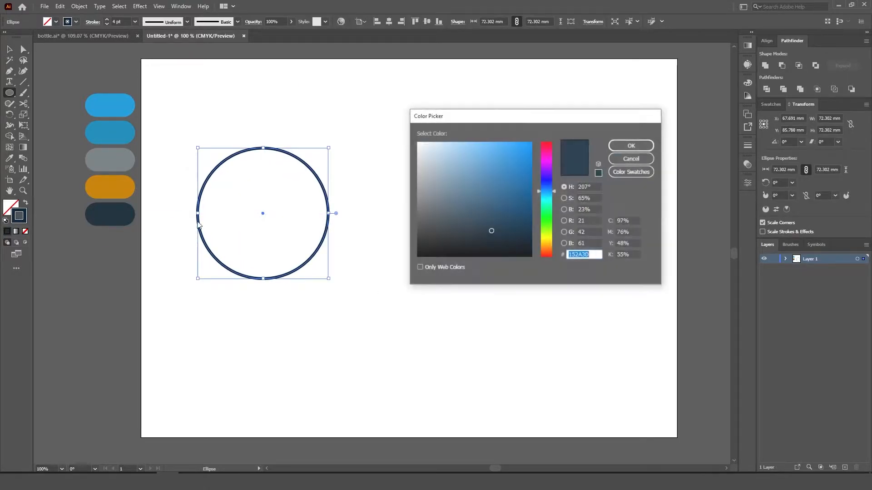
pyautogui.click(632, 145)
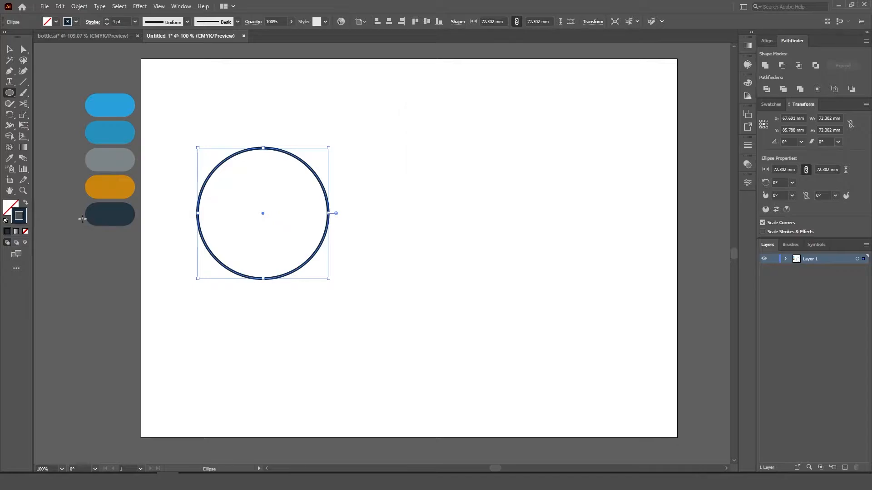
pyautogui.click(12, 205)
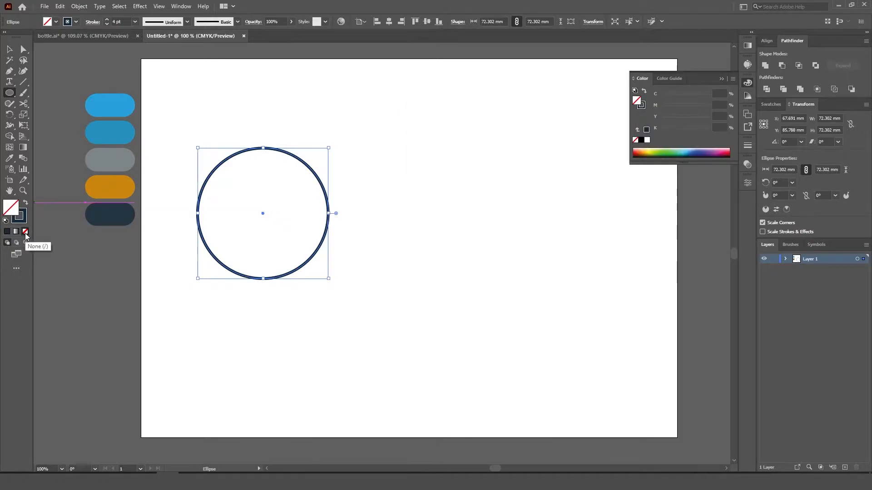
# Set the circle's stroke to a round cap and round corner join
pyautogui.click(745, 148)
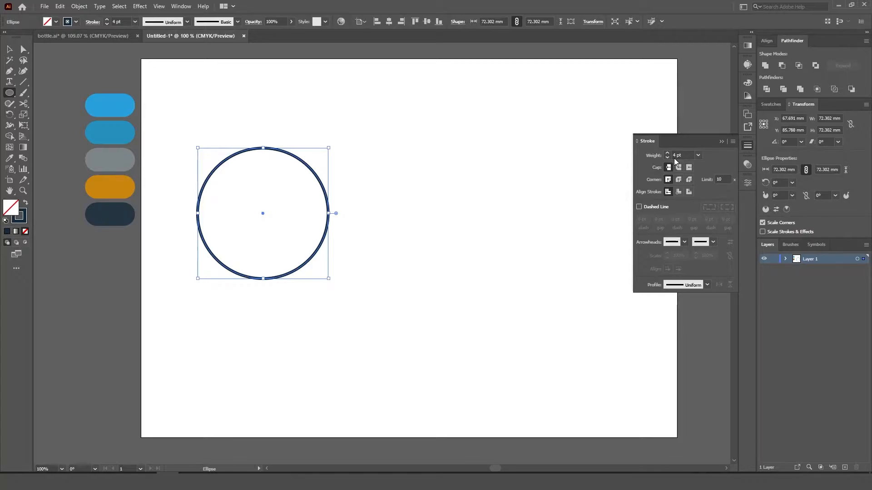
pyautogui.click(679, 168)
pyautogui.click(680, 179)
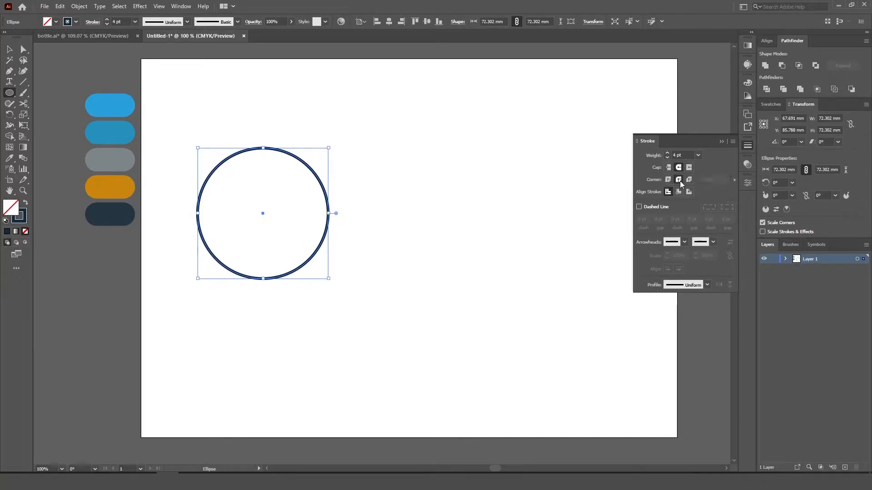
pyautogui.click(721, 141)
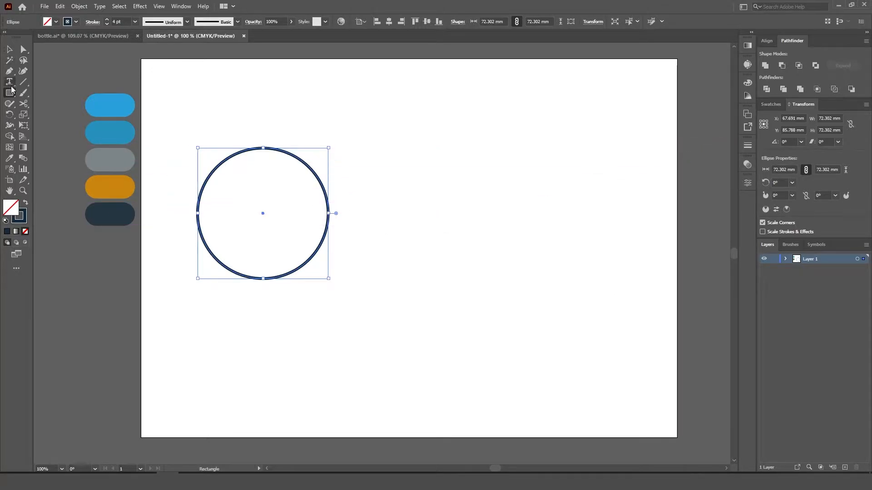
# Draw a neck rectangle about 42 × 13 mm overlapping the circle's top and centre both shapes horizontally
pyautogui.moveTo(352, 155)
pyautogui.mouseDown()
pyautogui.moveTo(435, 177)
pyautogui.moveTo(285, 164)
pyautogui.mouseUp()
pyautogui.press('v')
pyautogui.moveTo(287, 203); pyautogui.dragTo(288, 204)
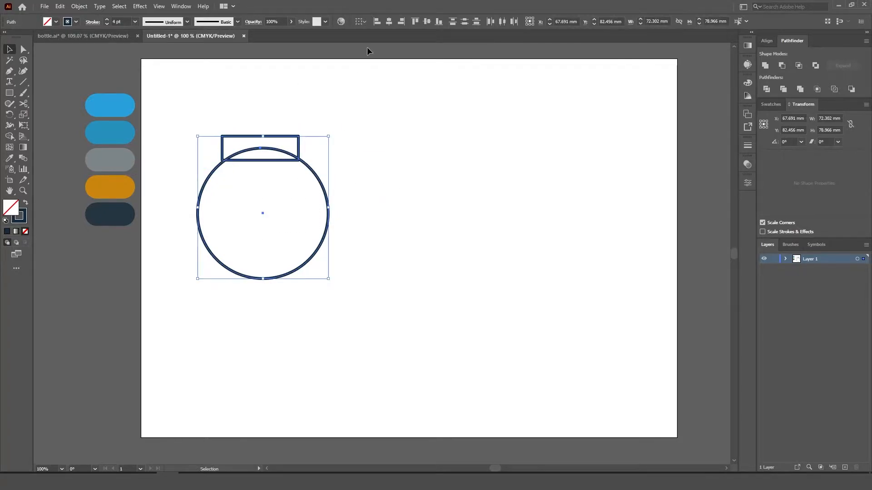
pyautogui.click(389, 22)
pyautogui.click(385, 145)
# Draw a cap rectangle about 46 × 9 mm, extend the neck rectangle upward to about 15 mm and place the cap on it
pyautogui.press('m')
pyautogui.moveTo(376, 137); pyautogui.dragTo(460, 154)
pyautogui.press('v')
pyautogui.click(260, 135)
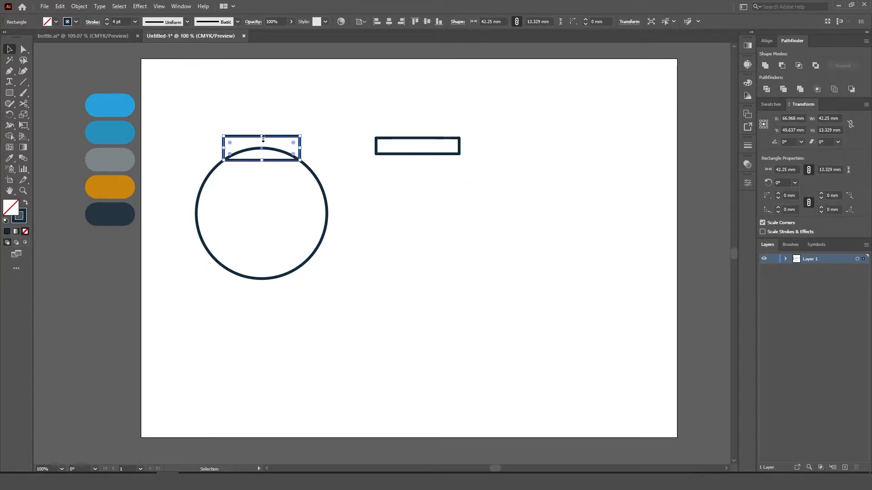
pyautogui.moveTo(261, 135); pyautogui.dragTo(262, 132)
pyautogui.moveTo(395, 156); pyautogui.dragTo(240, 135)
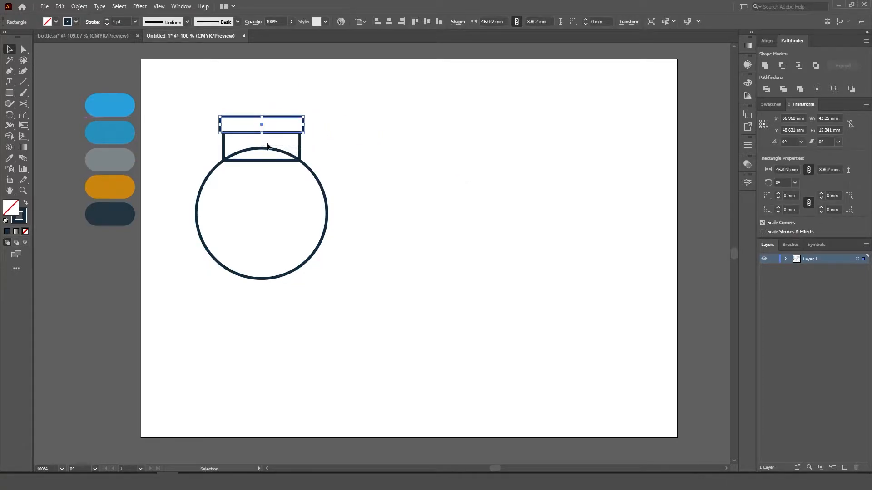
# Narrow the neck rectangle evenly from both sides and seat the cap rectangle on its top edge
pyautogui.click(300, 143)
pyautogui.moveTo(300, 143); pyautogui.dragTo(278, 191)
pyautogui.click(291, 123)
pyautogui.click(383, 129)
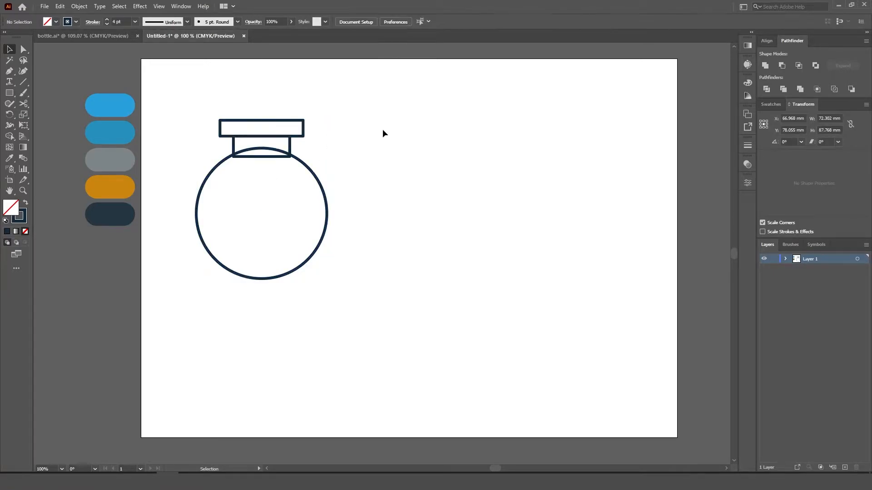
# Copy the cap rectangle to the circle's bottom as a base about 42 mm wide and centre all shapes horizontally
pyautogui.keyDown('alt'); pyautogui.moveTo(296, 137); pyautogui.dragTo(293, 290); pyautogui.keyUp('alt')
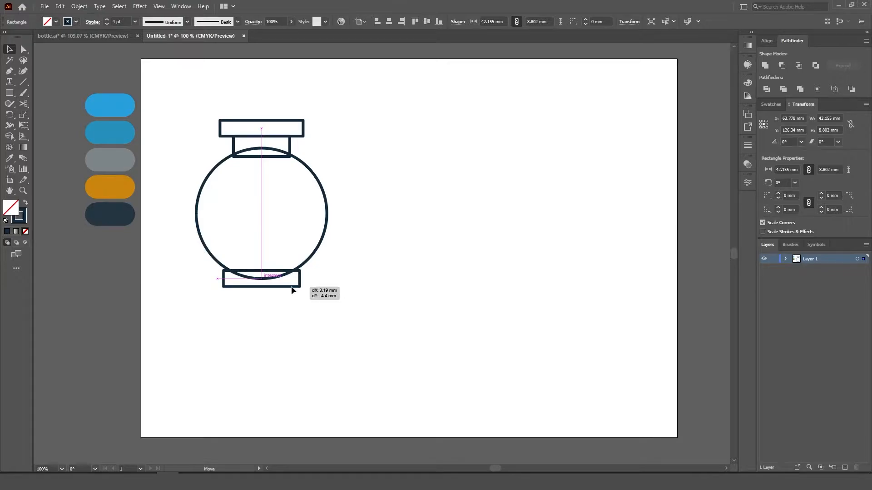
pyautogui.moveTo(342, 107); pyautogui.dragTo(263, 315)
pyautogui.click(389, 22)
# Round the cap rectangle's corners fully so it forms a pill shape
pyautogui.scroll(1, 304, 111)
pyautogui.click(374, 151)
pyautogui.moveTo(247, 132); pyautogui.dragTo(298, 147)
pyautogui.click(259, 141)
pyautogui.moveTo(238, 146); pyautogui.dragTo(253, 153)
pyautogui.click(394, 183)
# Remove the circle's top arc inside the neck rectangle with Shape Builder
pyautogui.moveTo(316, 218); pyautogui.dragTo(280, 175)
pyautogui.hotkey('shift', 'm')
pyautogui.keyDown('alt'); pyautogui.click(281, 180); pyautogui.keyUp('alt')
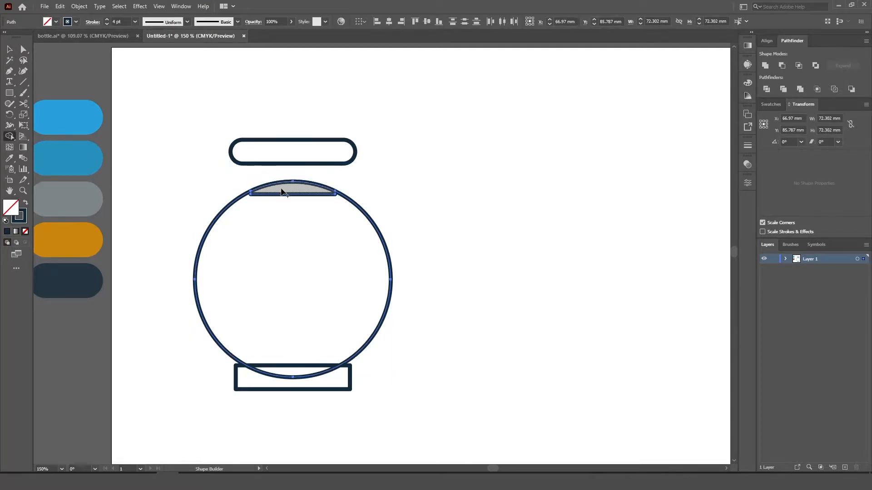
pyautogui.keyDown('alt'); pyautogui.click(282, 192); pyautogui.keyUp('alt')
pyautogui.press('v')
pyautogui.click(403, 225)
# Nudge the cap and neck up slightly to meet the circle's flat top edge
pyautogui.moveTo(286, 212); pyautogui.dragTo(328, 118)
pyautogui.press('Up')
pyautogui.press('Up')
pyautogui.press('Up')
pyautogui.press('Up')
pyautogui.click(424, 251)
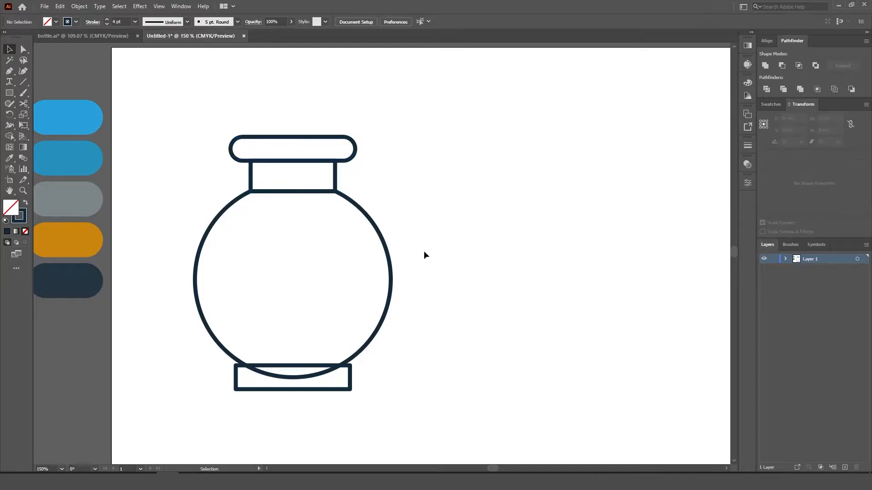
# Round the base rectangle's two top corners fully and flatten it to about 3.6 mm high
pyautogui.click(267, 390)
pyautogui.click(24, 49)
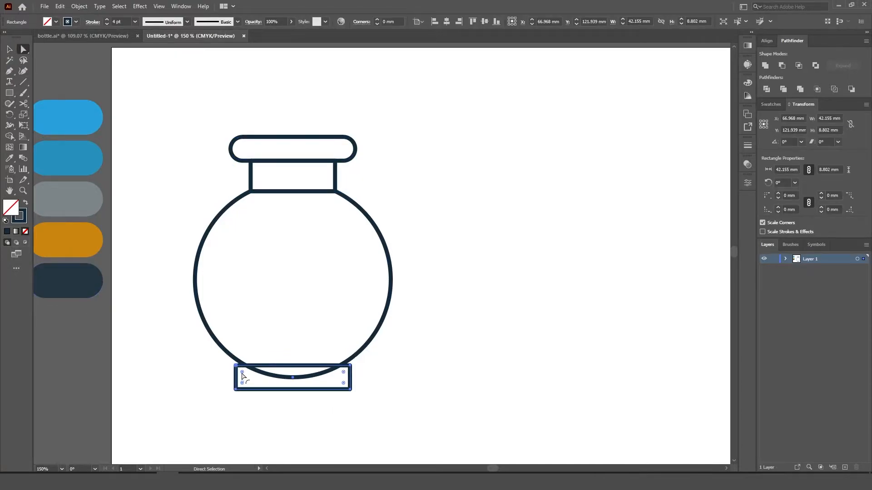
pyautogui.moveTo(345, 374); pyautogui.dragTo(342, 381)
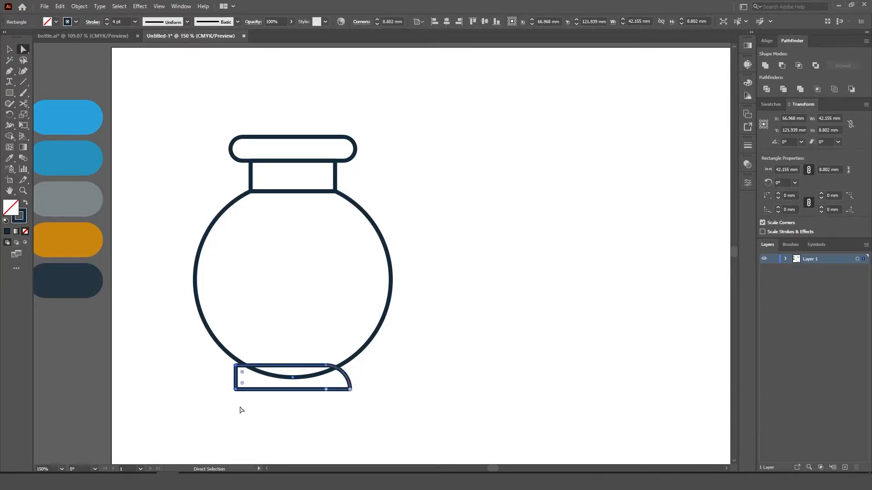
pyautogui.click(242, 372)
pyautogui.moveTo(242, 372); pyautogui.dragTo(313, 382)
pyautogui.press('v')
pyautogui.hotkey('ctrl', 'z')
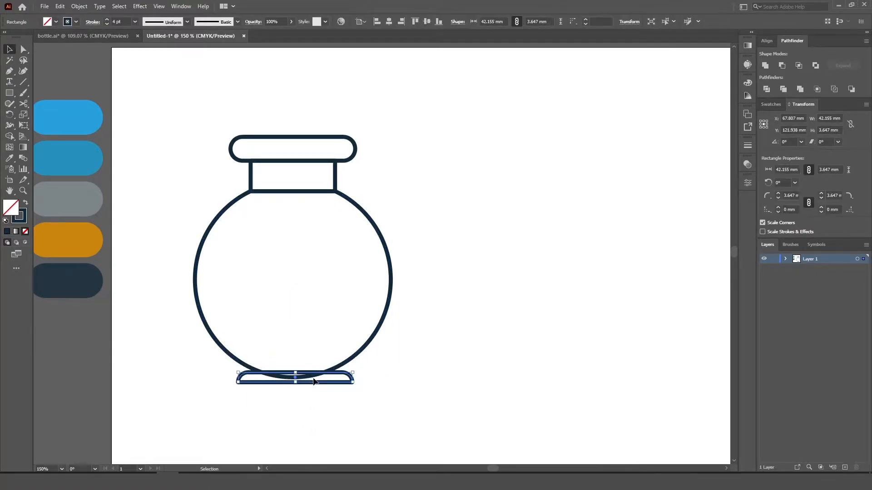
# Centre the cap, neck and base horizontally with the circular body
pyautogui.moveTo(292, 351); pyautogui.dragTo(239, 117)
pyautogui.click(337, 113)
pyautogui.moveTo(338, 114); pyautogui.dragTo(307, 177)
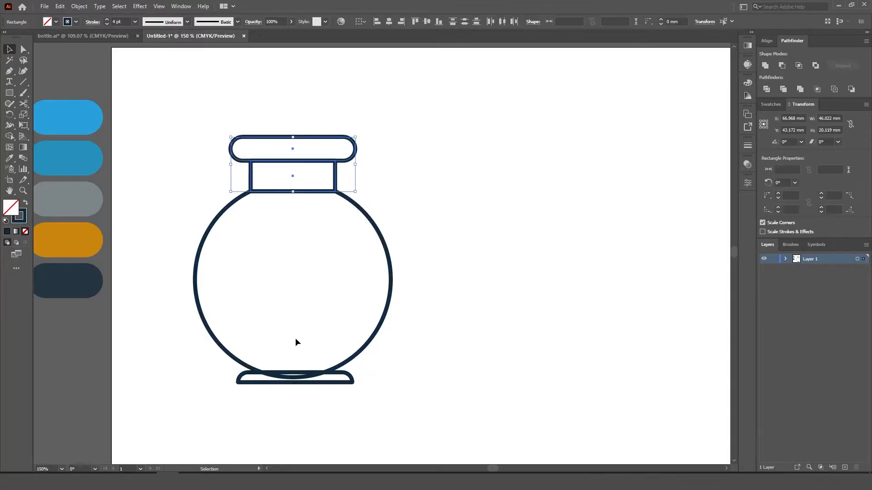
pyautogui.keyDown('shift'); pyautogui.click(309, 383); pyautogui.keyUp('shift')
pyautogui.click(391, 21)
pyautogui.click(483, 312)
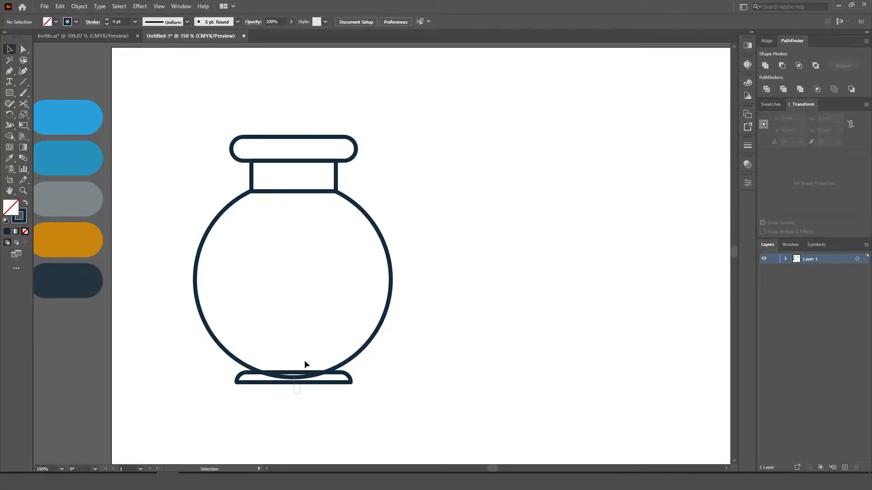
# Remove the circle's bottom arc inside the base with Shape Builder
pyautogui.moveTo(305, 362); pyautogui.dragTo(279, 323)
pyautogui.click(9, 137)
pyautogui.scroll(4, 308, 392)
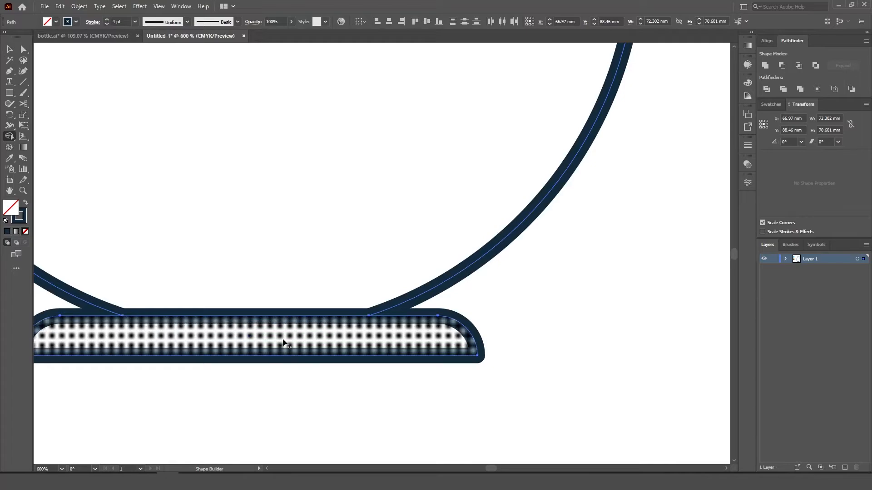
pyautogui.press('v')
pyautogui.click(312, 394)
pyautogui.scroll(-4, 316, 396)
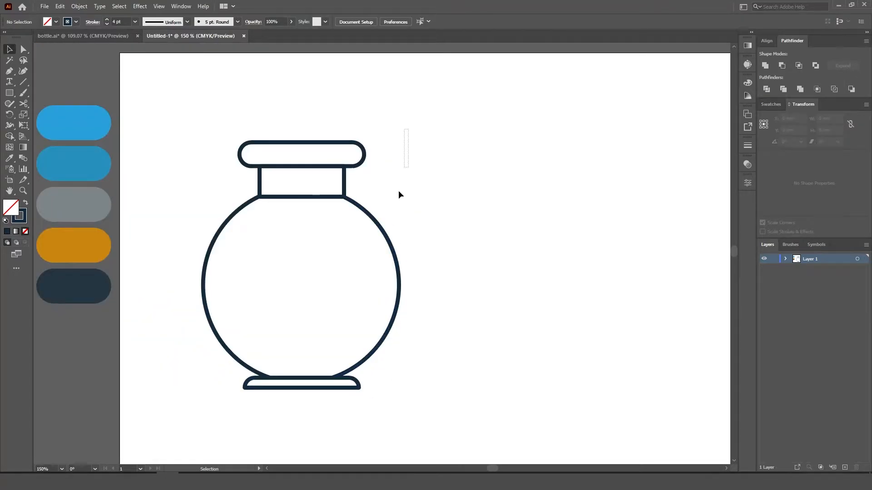
# Move the whole bottle toward the middle of the artboard and enlarge it proportionally
pyautogui.moveTo(399, 194); pyautogui.dragTo(392, 395)
pyautogui.scroll(-2, 444, 301)
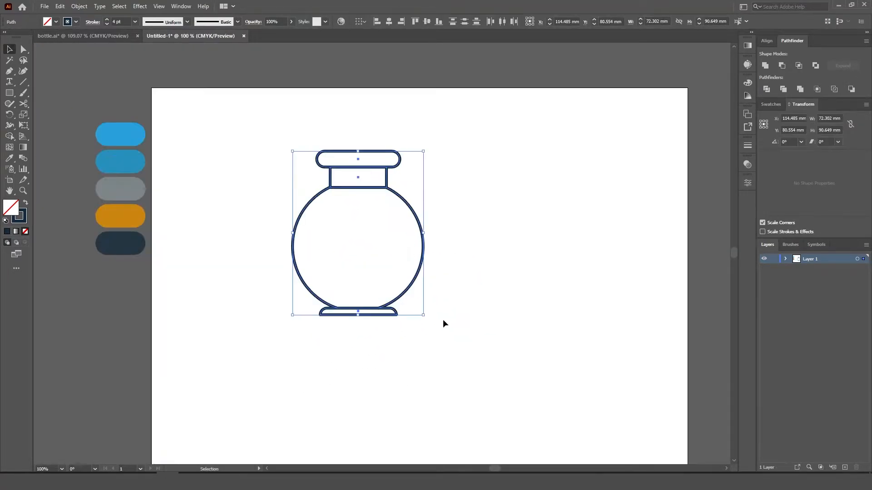
pyautogui.click(452, 335)
# Draw an S-shaped liquid wave across the bottle's body with the Pen tool, extending past both sides
pyautogui.scroll(2, 471, 288)
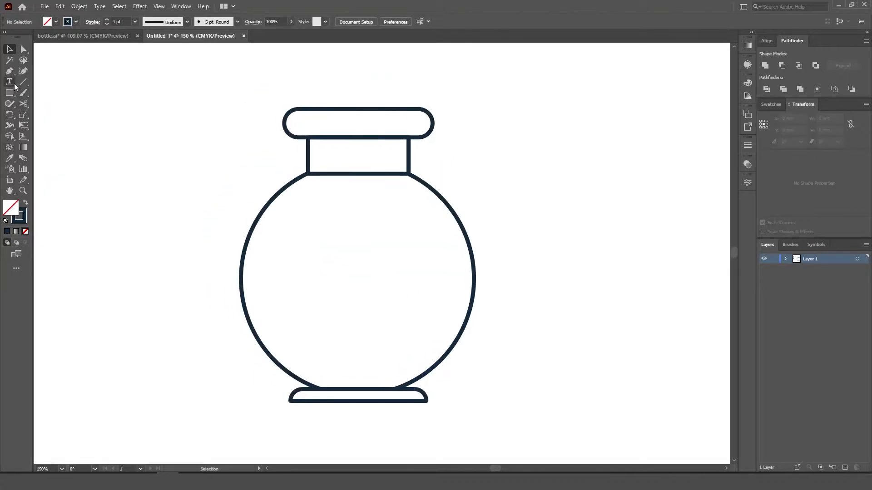
pyautogui.press('p')
pyautogui.click(543, 281)
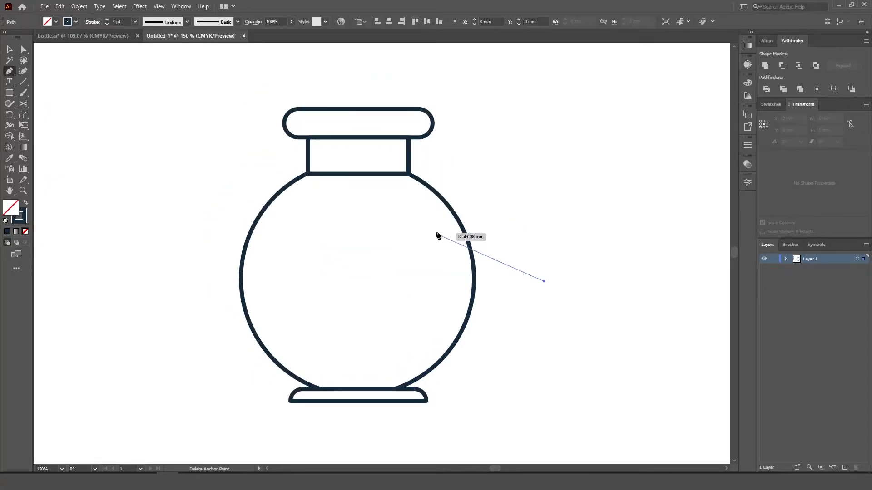
pyautogui.moveTo(432, 228); pyautogui.dragTo(370, 230)
pyautogui.moveTo(321, 298); pyautogui.dragTo(270, 299)
pyautogui.moveTo(236, 230); pyautogui.dragTo(235, 200)
pyautogui.keyDown('ctrl'); pyautogui.click(255, 283); pyautogui.keyUp('ctrl')
pyautogui.press('v')
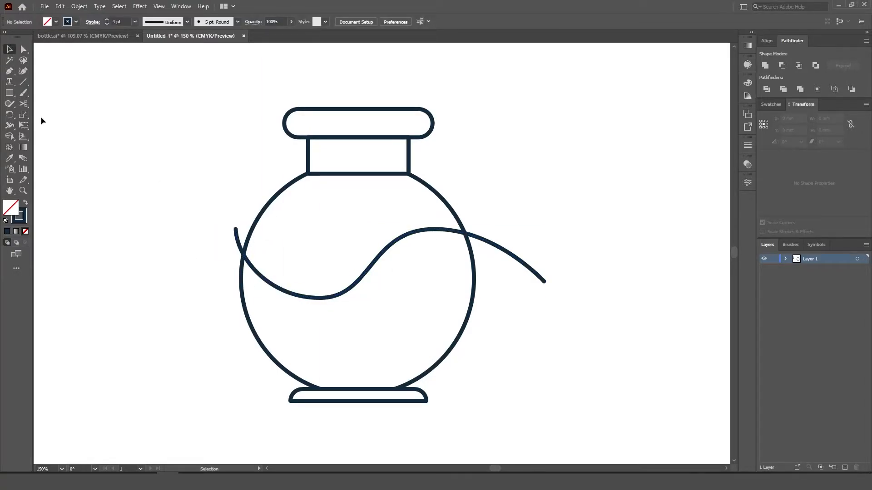
# Reshape the wave by moving its right endpoint down and inward and shifting its crest and trough anchors
pyautogui.press('a')
pyautogui.click(432, 229)
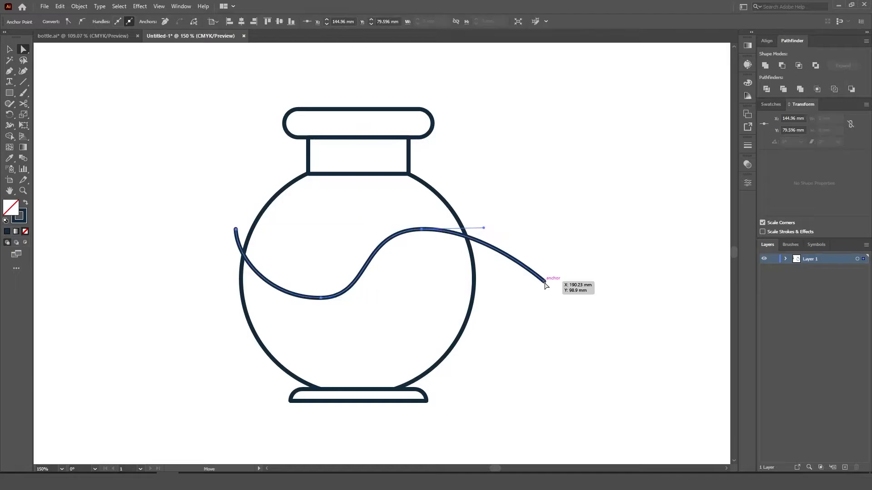
pyautogui.moveTo(545, 282); pyautogui.dragTo(499, 309)
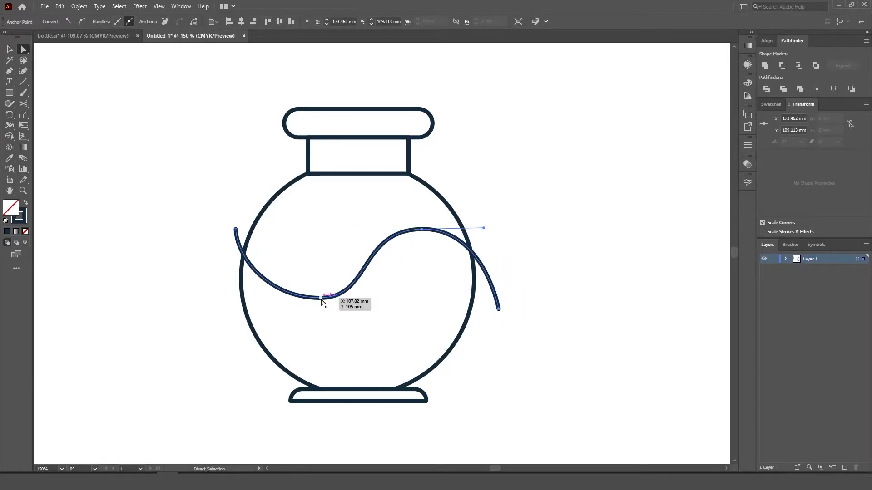
pyautogui.moveTo(322, 299); pyautogui.dragTo(307, 296)
pyautogui.moveTo(422, 230)
pyautogui.mouseDown()
pyautogui.moveTo(432, 230)
pyautogui.moveTo(415, 230)
pyautogui.mouseUp()
pyautogui.click(508, 228)
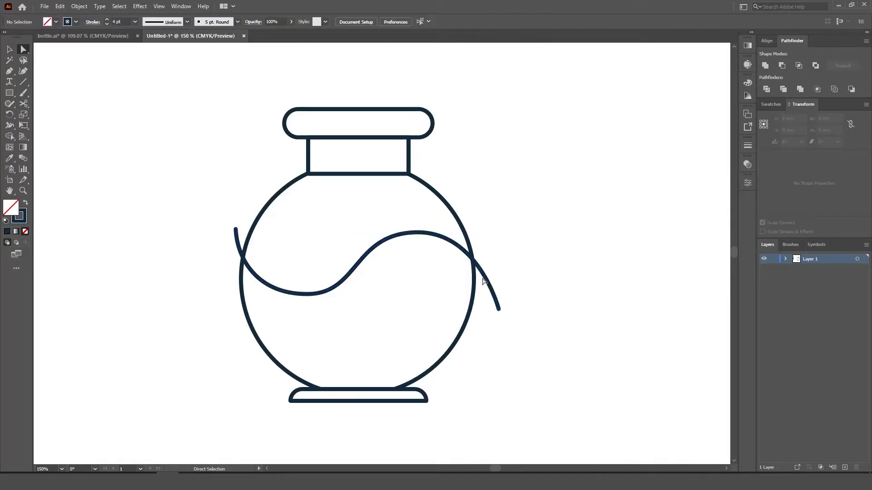
pyautogui.press('v')
pyautogui.moveTo(506, 218); pyautogui.dragTo(382, 285)
pyautogui.click(12, 141)
pyautogui.keyDown('alt'); pyautogui.click(236, 239); pyautogui.keyUp('alt')
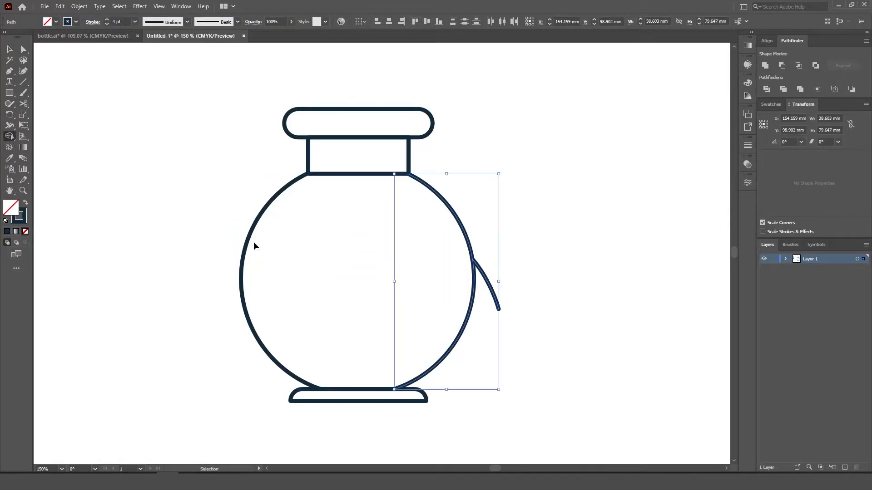
pyautogui.hotkey('ctrl', 'z')
# Trim the wave's left end outside the bottle's body with Shape Builder
pyautogui.press('v')
pyautogui.moveTo(202, 215); pyautogui.dragTo(328, 292)
pyautogui.hotkey('shift', 'm')
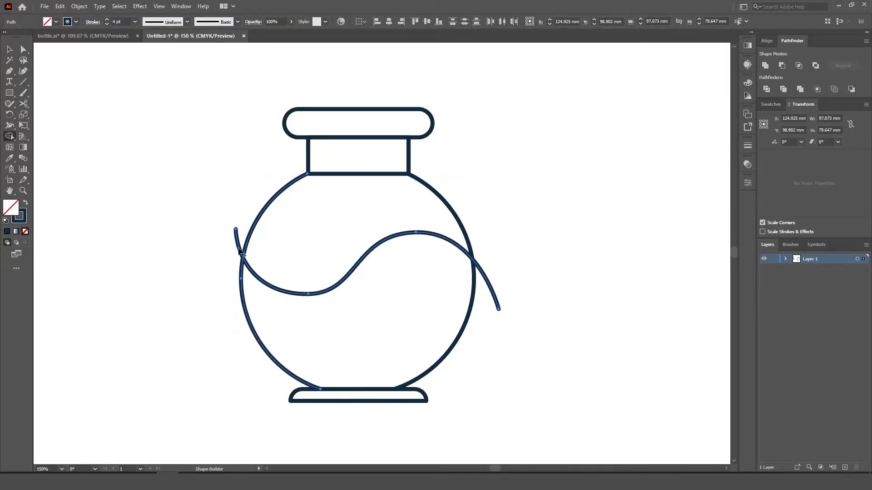
pyautogui.keyDown('alt'); pyautogui.click(237, 243); pyautogui.keyUp('alt')
pyautogui.keyDown('alt'); pyautogui.click(489, 283); pyautogui.keyUp('alt')
pyautogui.hotkey('ctrl', 'z')
# Trim the wave's right end outside the bottle's body with Shape Builder
pyautogui.press('v')
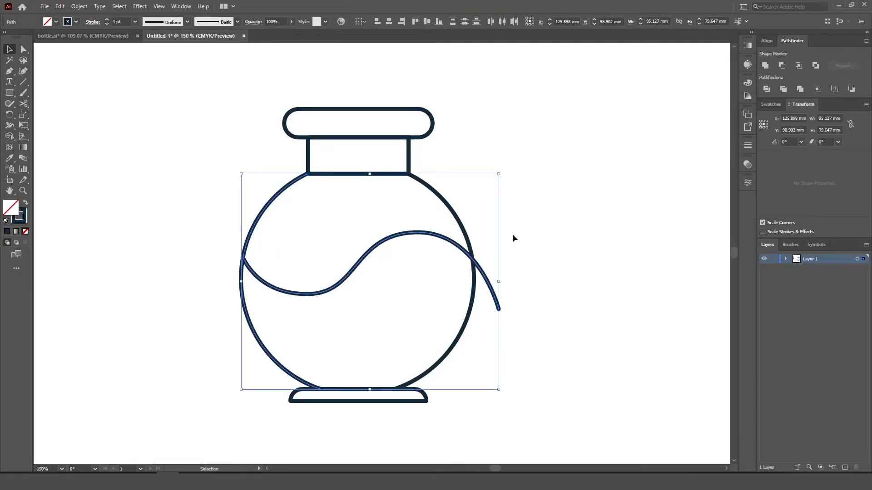
pyautogui.moveTo(512, 234); pyautogui.dragTo(444, 292)
pyautogui.hotkey('shift', 'm')
pyautogui.keyDown('alt'); pyautogui.click(496, 300); pyautogui.keyUp('alt')
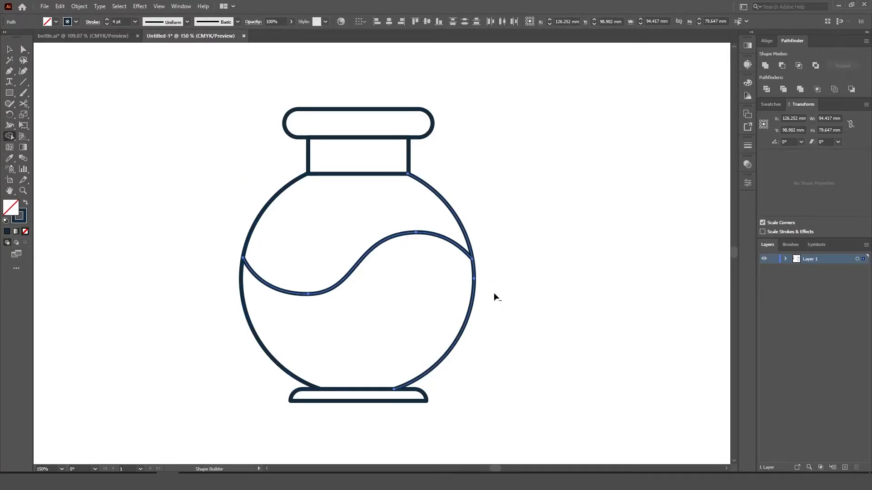
pyautogui.press('v')
pyautogui.click(479, 318)
# Draw a second arching wave across the bottle's body with the Pen tool, crossing the first wave, and move it slightly down
pyautogui.press('p')
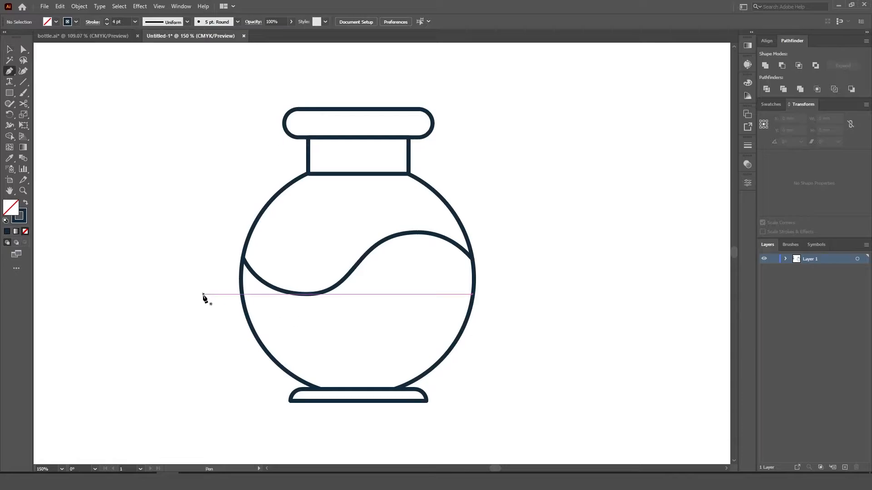
pyautogui.click(189, 294)
pyautogui.moveTo(308, 220); pyautogui.dragTo(375, 225)
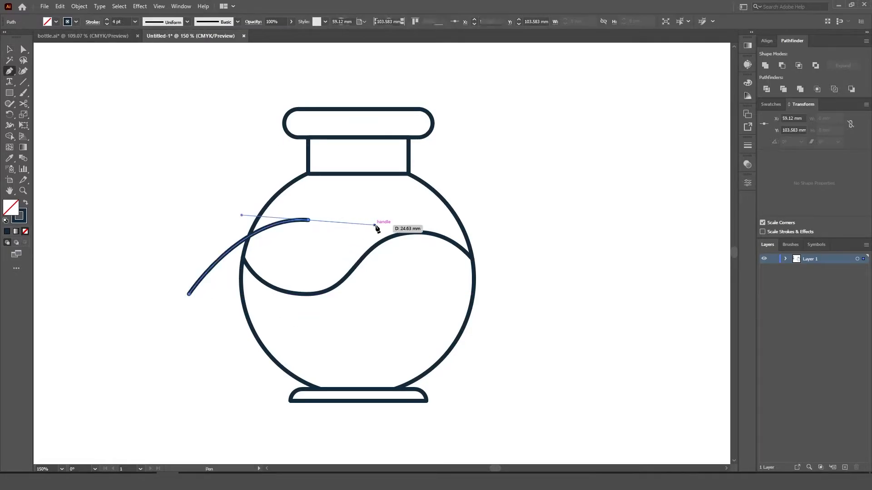
pyautogui.click(439, 282)
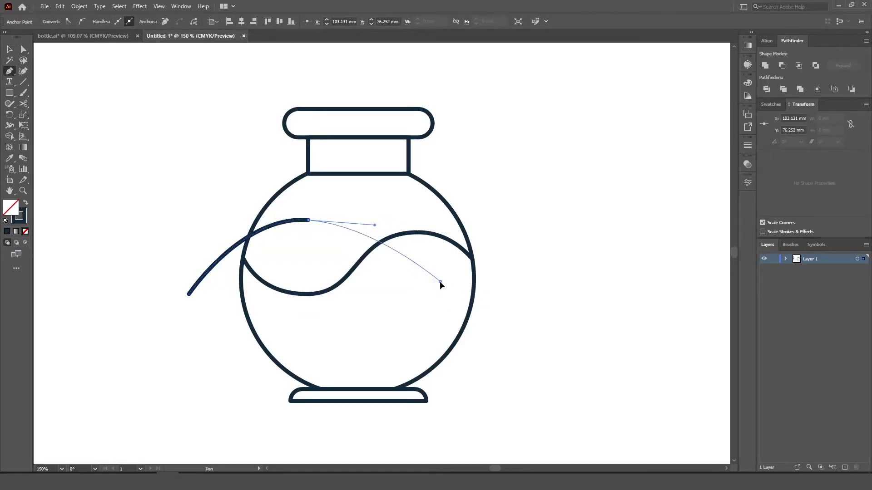
pyautogui.click(501, 323)
pyautogui.press('Escape')
pyautogui.press('v')
pyautogui.moveTo(303, 222); pyautogui.dragTo(308, 237)
# Trim the second wave with Shape Builder, removing its ends outside the body and the part beyond its crossing with the first wave
pyautogui.moveTo(171, 201); pyautogui.dragTo(552, 371)
pyautogui.hotkey('shift', 'm')
pyautogui.keyDown('alt'); pyautogui.click(219, 282); pyautogui.keyUp('alt')
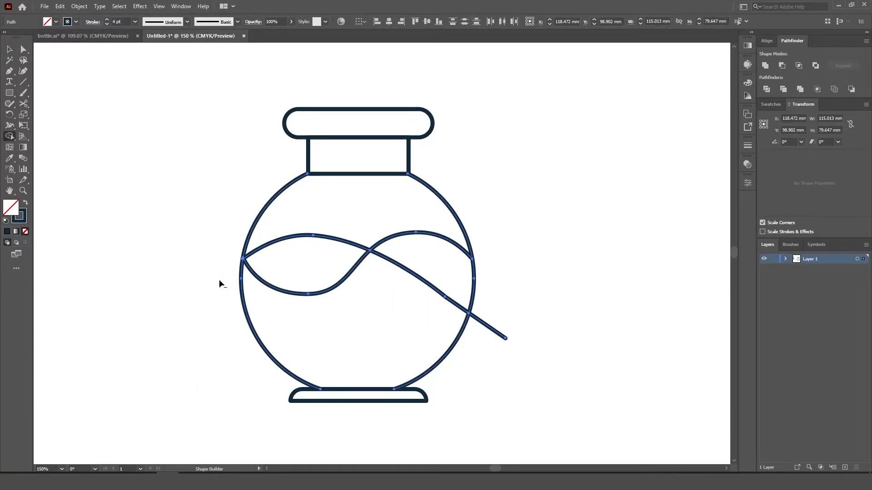
pyautogui.keyDown('alt'); pyautogui.click(400, 268); pyautogui.keyUp('alt')
# Reshape the back wave by shifting its crest anchor left and slightly up
pyautogui.press('a')
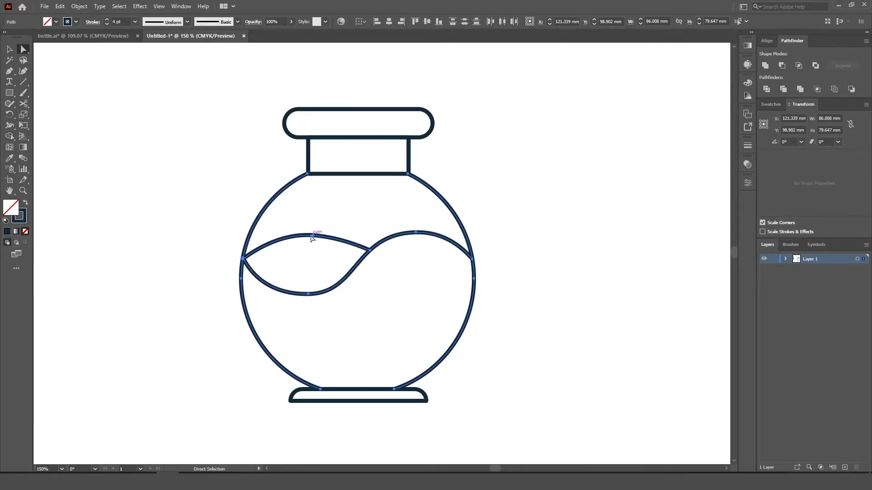
pyautogui.click(271, 257)
pyautogui.click(307, 236)
pyautogui.moveTo(314, 236); pyautogui.dragTo(278, 233)
pyautogui.click(176, 298)
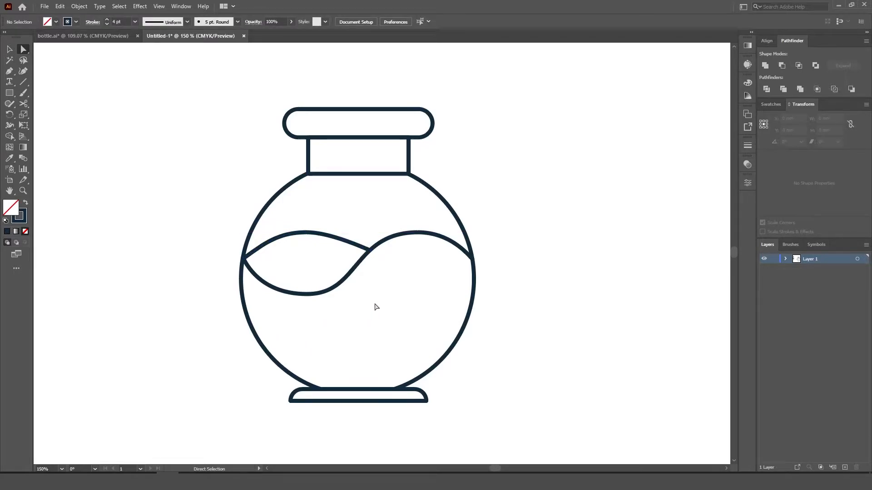
# Draw a rounded square about 29.5 mm wide with 5.4 mm corner radii, centred over the cap as a cork
pyautogui.hscroll(1, 376, 307)
pyautogui.click(10, 93)
pyautogui.moveTo(290, 91); pyautogui.dragTo(330, 164)
pyautogui.moveTo(331, 90); pyautogui.dragTo(305, 96)
# Taper the cork by scaling its top anchors outward to a width of about 38 mm
pyautogui.click(24, 49)
pyautogui.moveTo(271, 72); pyautogui.dragTo(394, 108)
pyautogui.press('s')
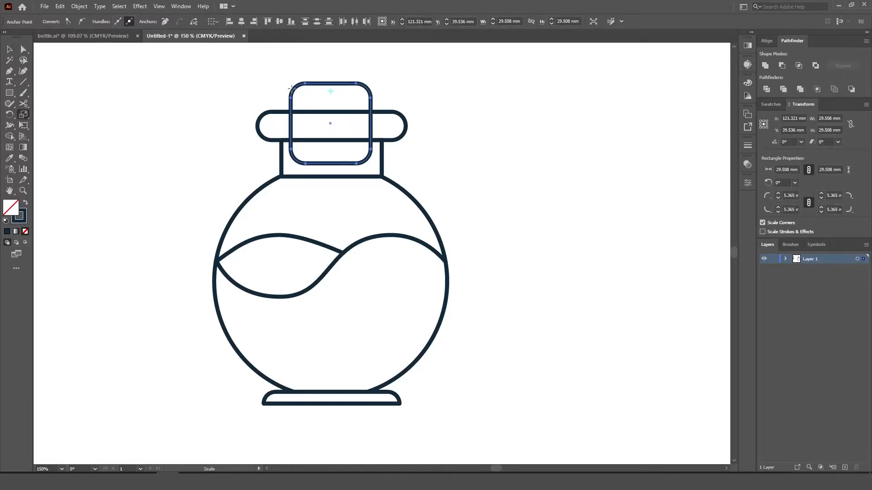
pyautogui.moveTo(291, 88); pyautogui.dragTo(295, 92)
pyautogui.press('v')
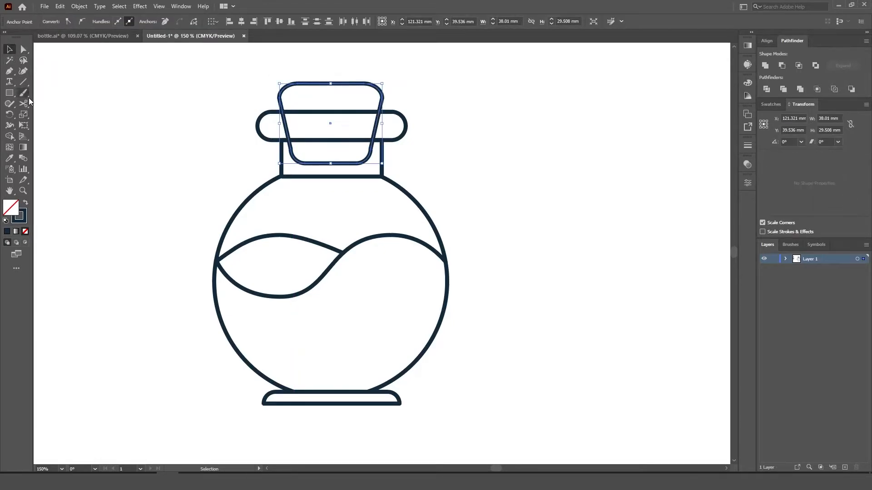
# Raise the cork's bottom edge slightly and extend its top upward for an overall height of about 29.9 mm
pyautogui.click(24, 115)
pyautogui.moveTo(364, 164); pyautogui.dragTo(362, 159)
pyautogui.press('v')
pyautogui.click(492, 249)
pyautogui.click(331, 83)
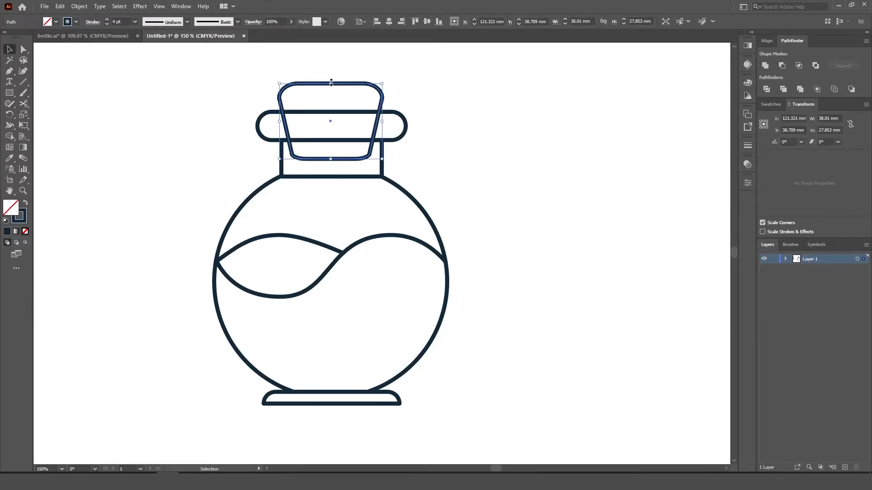
pyautogui.moveTo(331, 83); pyautogui.dragTo(331, 77)
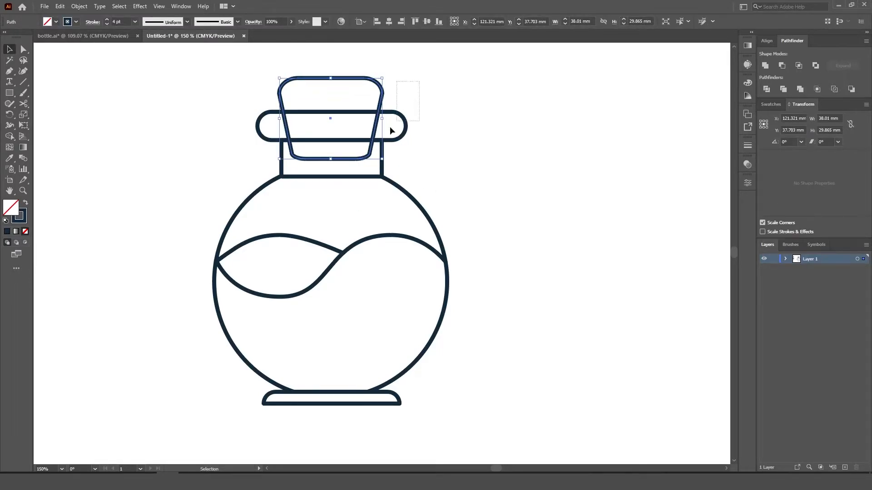
pyautogui.click(459, 159)
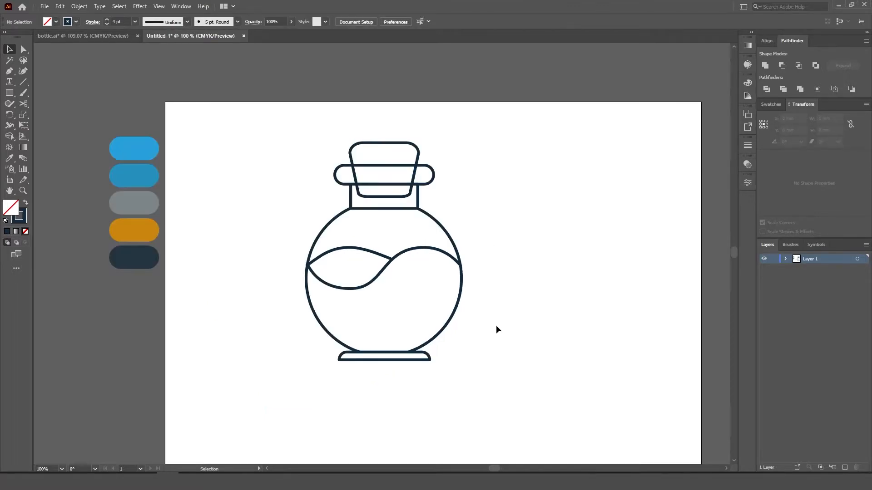
pyautogui.moveTo(496, 325); pyautogui.dragTo(509, 348)
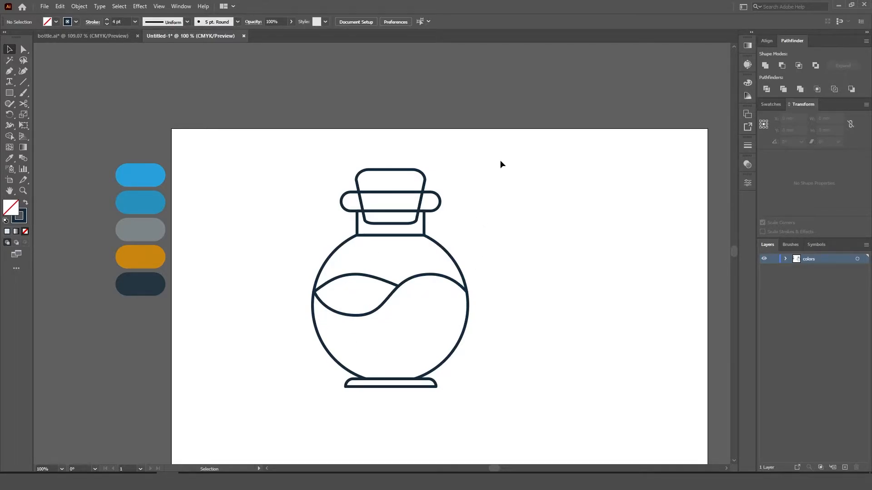
pyautogui.moveTo(500, 160); pyautogui.dragTo(296, 413)
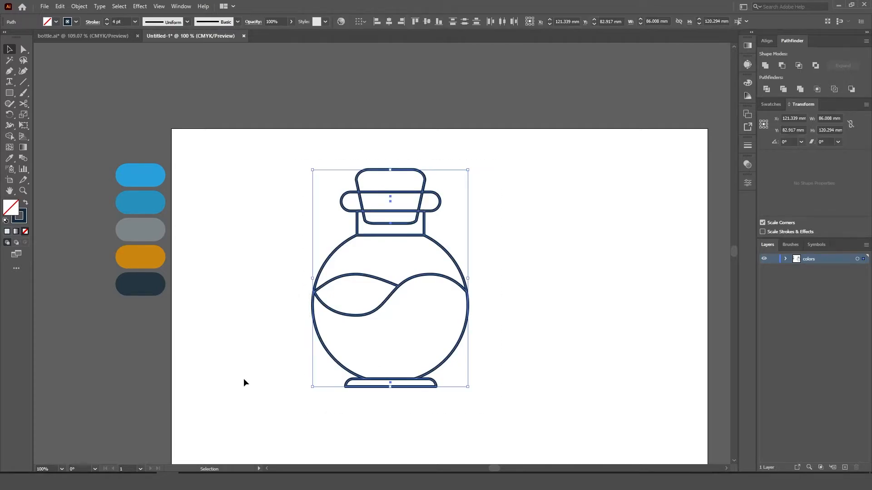
pyautogui.click(10, 137)
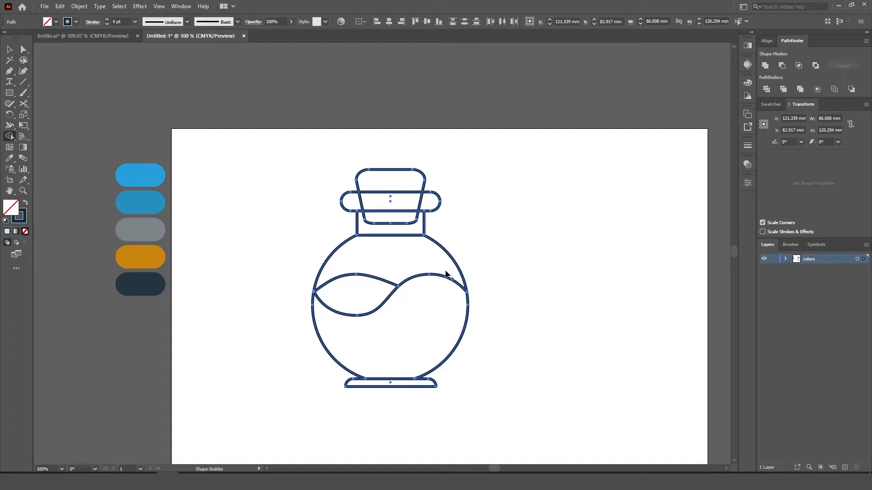
pyautogui.press('v')
pyautogui.click(425, 254)
# Nudge the cork, cap and neck down together and widen them slightly so the neck overlaps the body's upper ends
pyautogui.scroll(4, 397, 277)
pyautogui.scroll(-1, 158, 295)
pyautogui.scroll(2, 281, 292)
pyautogui.moveTo(281, 292); pyautogui.dragTo(384, 143)
pyautogui.press('Down')
pyautogui.press('Down')
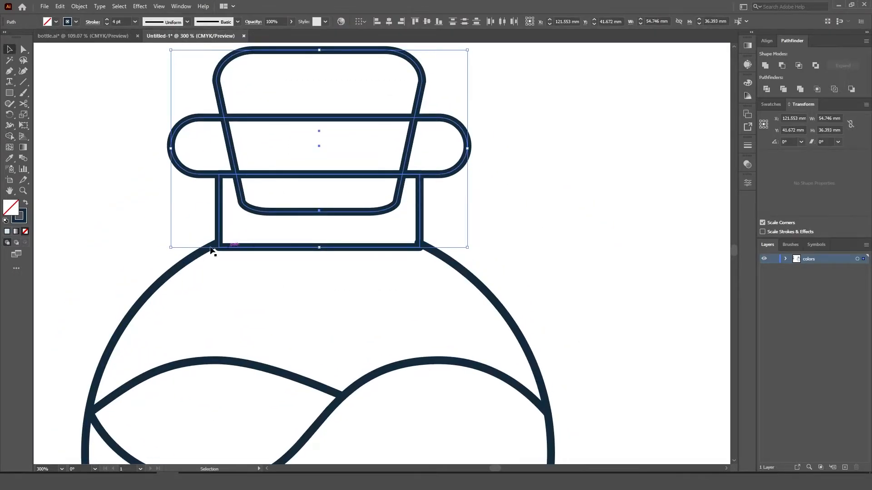
pyautogui.moveTo(467, 248); pyautogui.dragTo(470, 249)
# Trim the body outline's ends that poke into the neck's lower corners with Shape Builder
pyautogui.hotkey('ctrl', 'a')
pyautogui.hotkey('shift', 'm')
pyautogui.press('v')
pyautogui.click(6, 137)
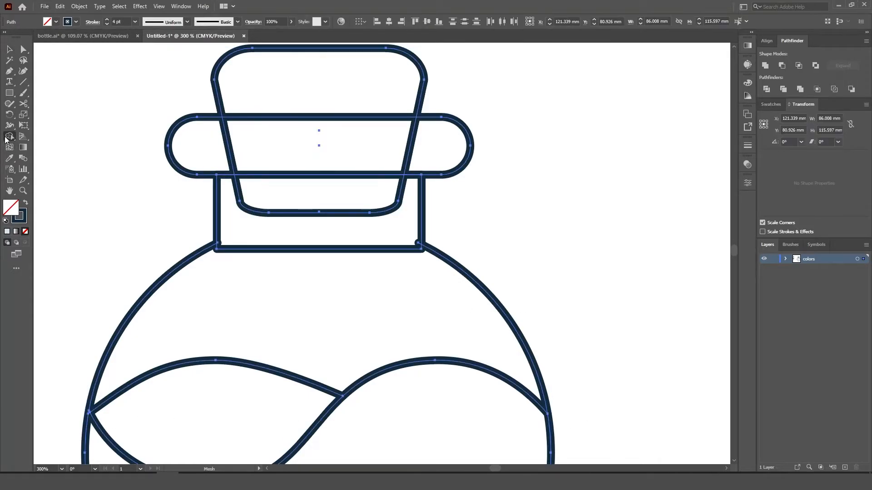
pyautogui.press('v')
pyautogui.scroll(5, 209, 243)
pyautogui.press('p')
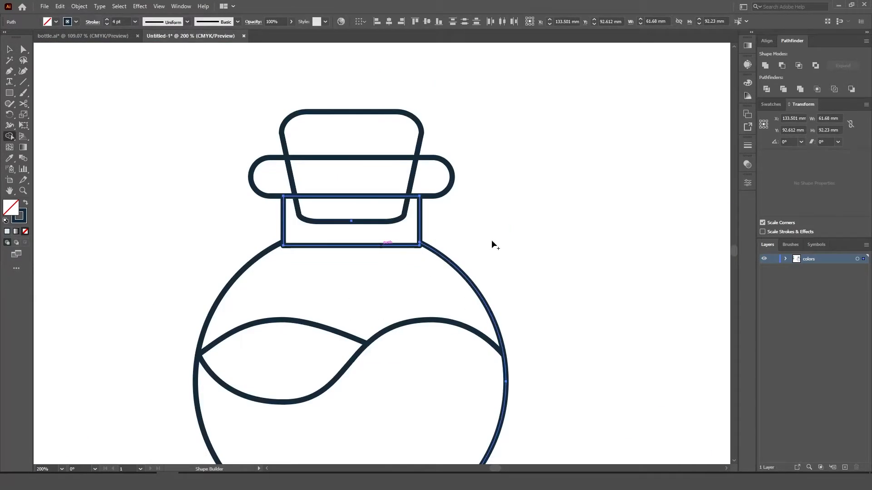
pyautogui.press('v')
pyautogui.click(494, 254)
# Reduce the combined height of the cork, cap and neck by lowering their top edge slightly
pyautogui.hotkey('ctrl', '-')
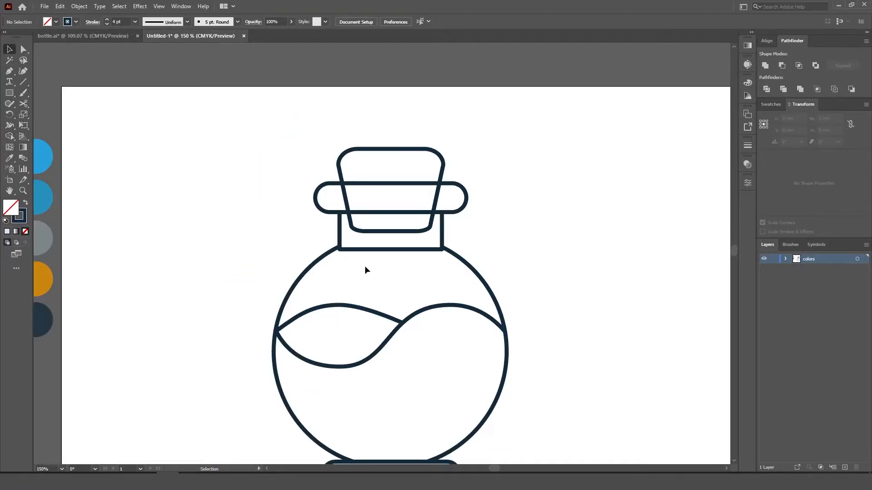
pyautogui.moveTo(418, 252); pyautogui.dragTo(379, 221)
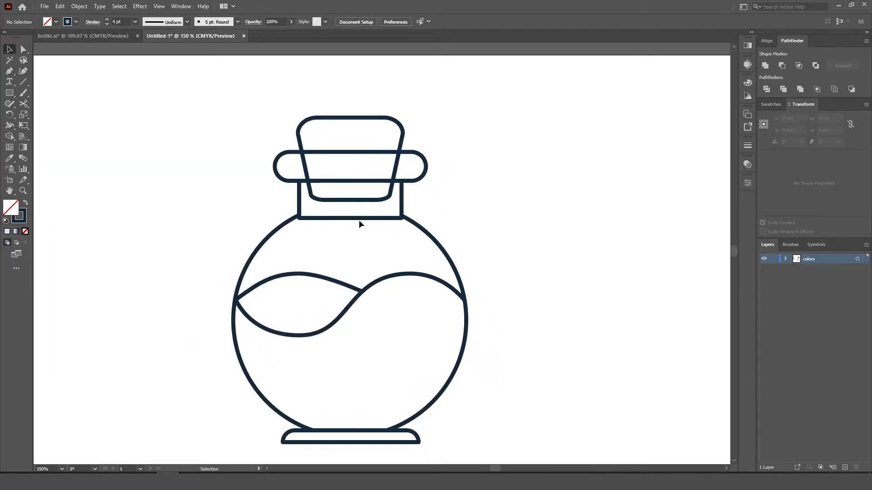
pyautogui.moveTo(424, 103); pyautogui.dragTo(280, 199)
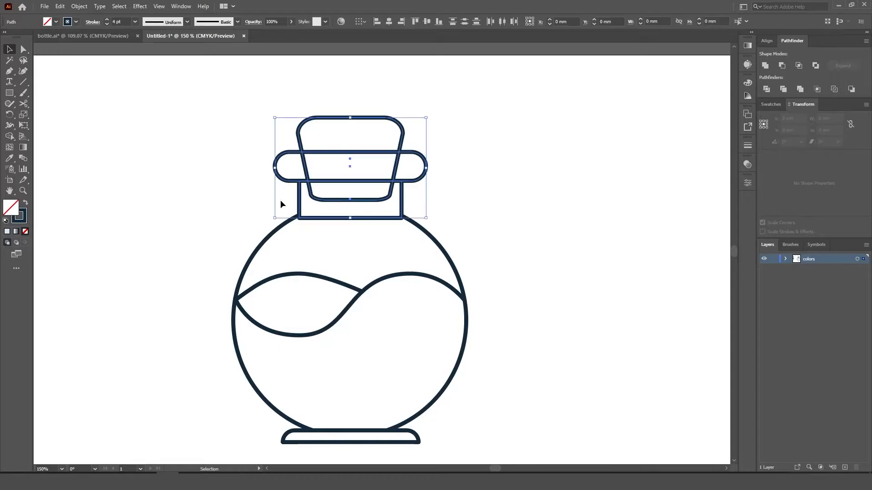
pyautogui.moveTo(351, 119); pyautogui.dragTo(351, 129)
pyautogui.click(480, 132)
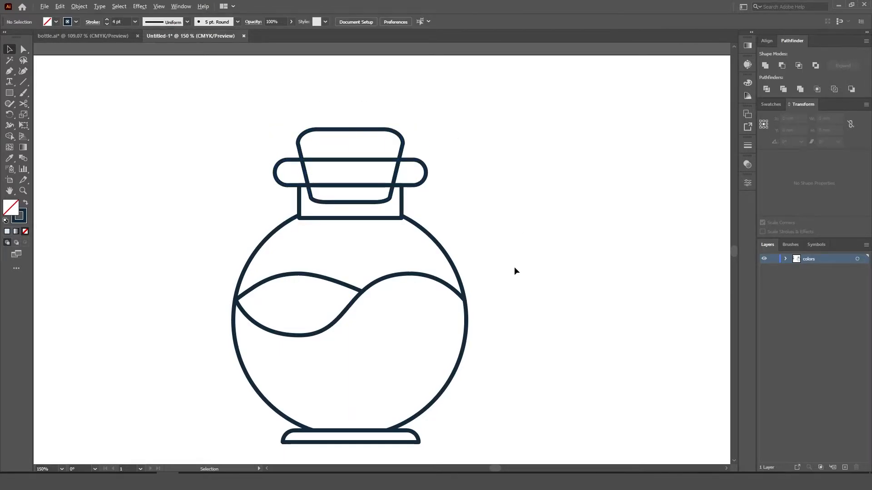
# Copy all the bottle's outlines onto a new layer above the colors layer
pyautogui.hotkey('ctrl', '1')
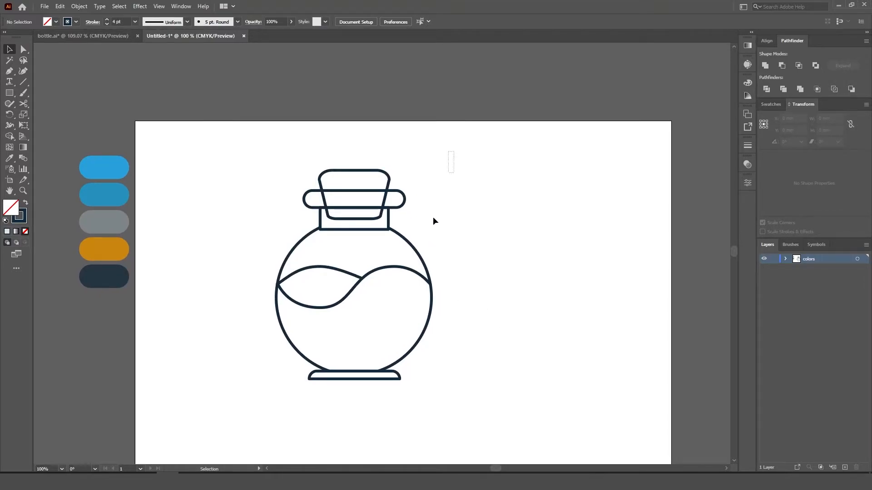
pyautogui.moveTo(433, 221); pyautogui.dragTo(227, 392)
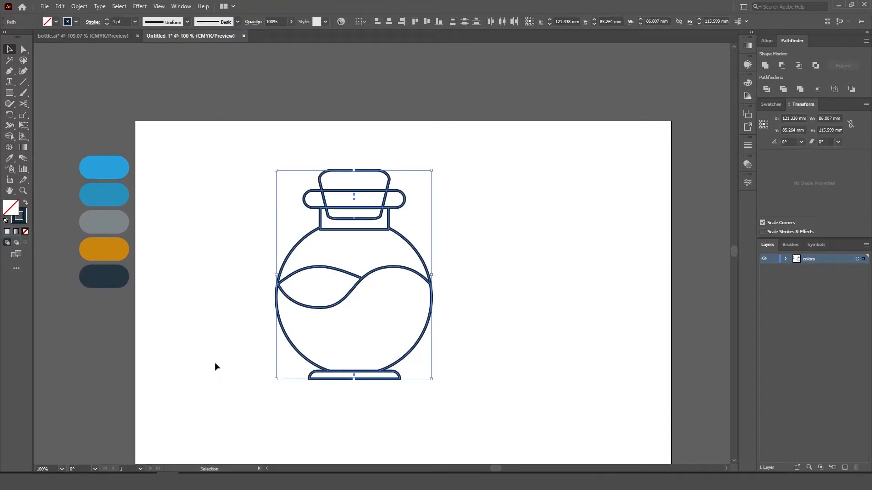
pyautogui.click(8, 138)
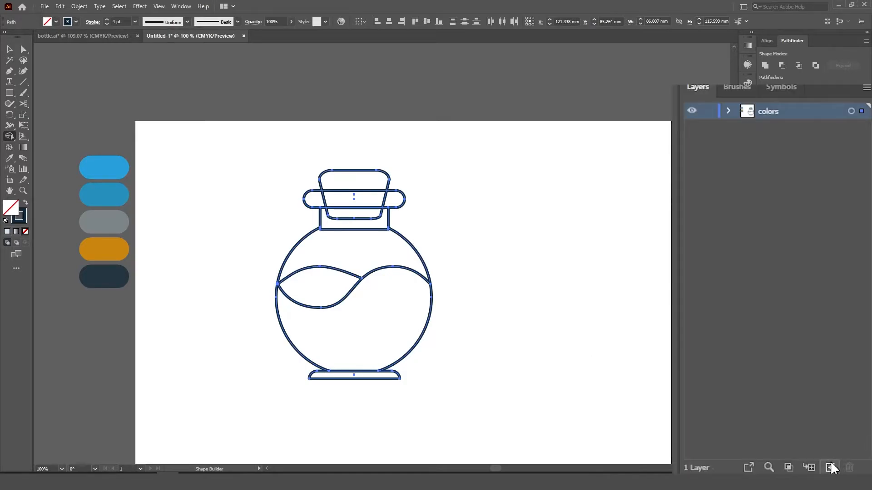
pyautogui.click(829, 467)
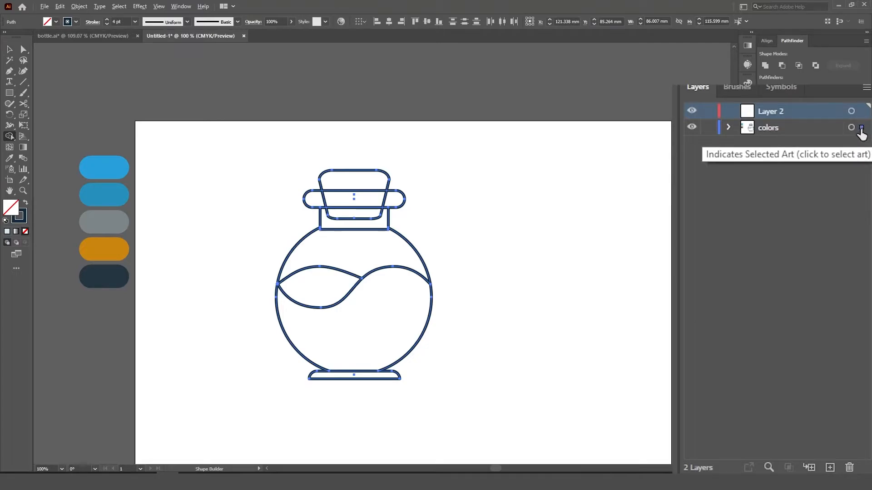
pyautogui.moveTo(861, 130); pyautogui.dragTo(862, 112)
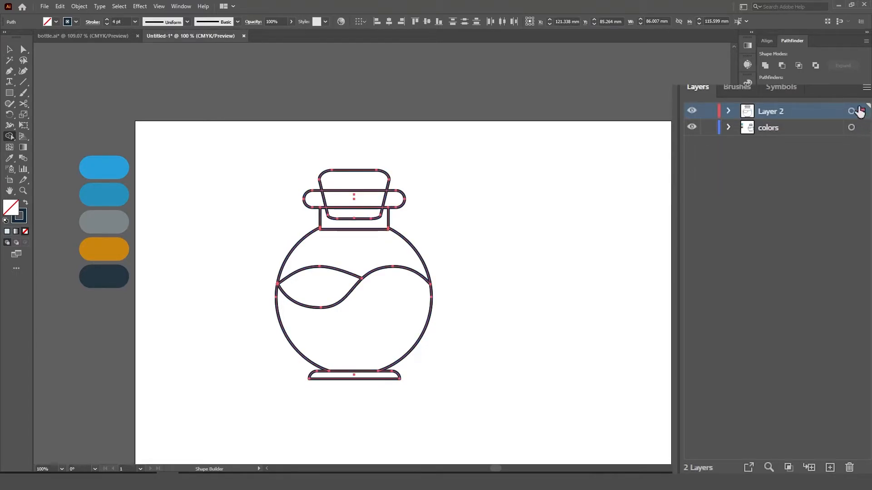
# Rename the new layer to lines
pyautogui.doubleClick(774, 112)
pyautogui.write('b')
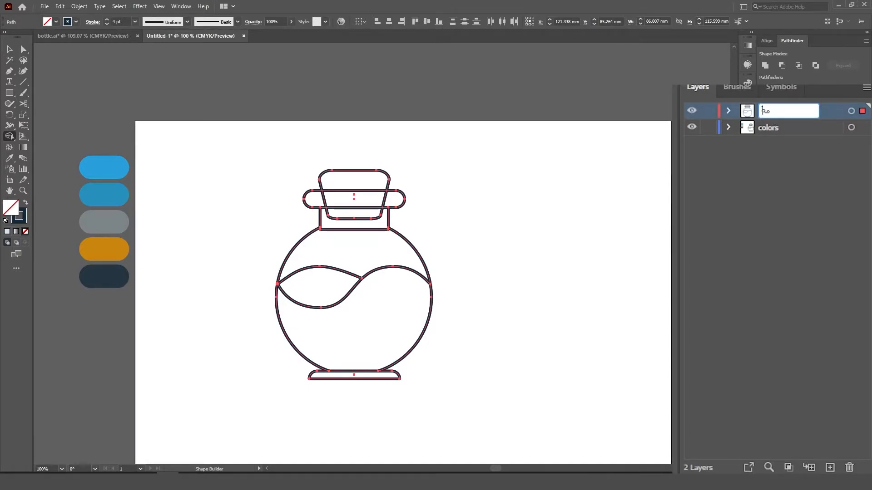
pyautogui.write('ines')
pyautogui.press('Return')
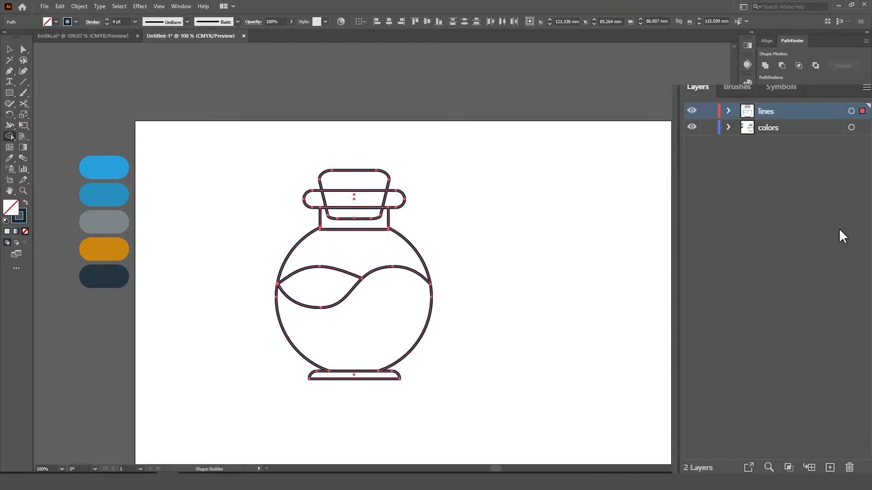
# Lock and hide the lines layer, and make the colors layer active
pyautogui.click(708, 111)
pyautogui.click(692, 111)
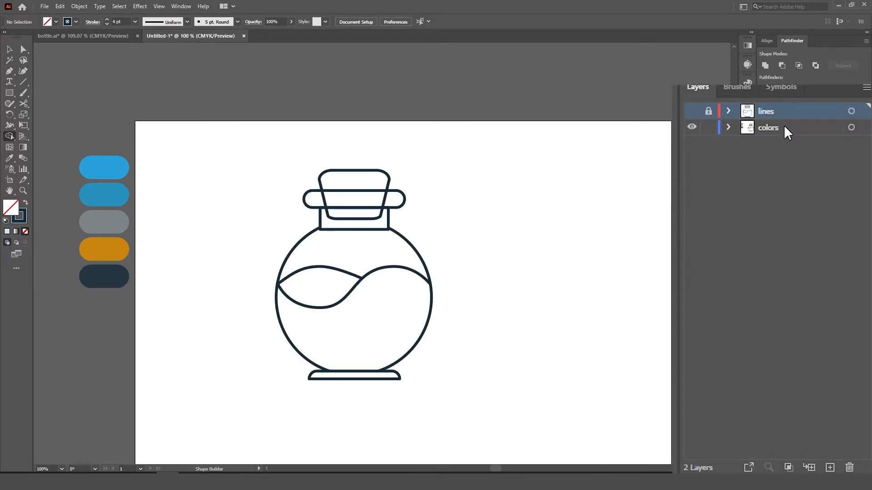
pyautogui.click(766, 129)
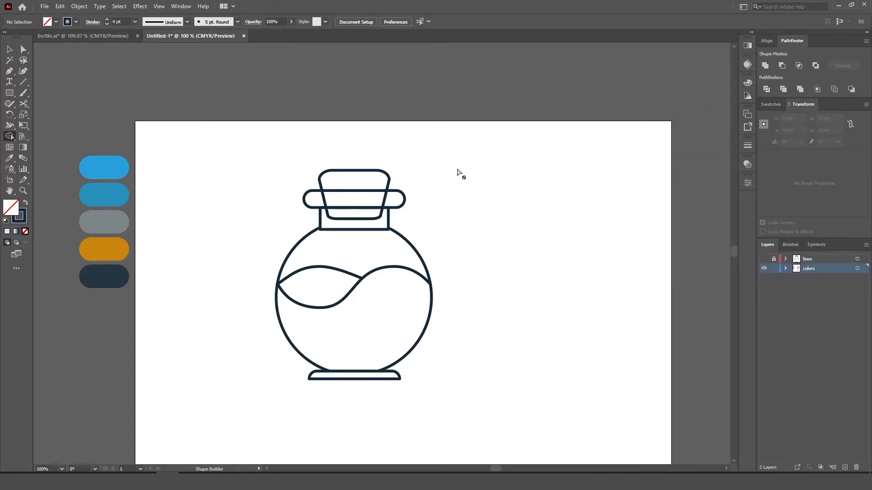
# Fill all the bottle shapes on the colors layer with a light neutral gray
pyautogui.press('v')
pyautogui.moveTo(463, 164); pyautogui.dragTo(248, 397)
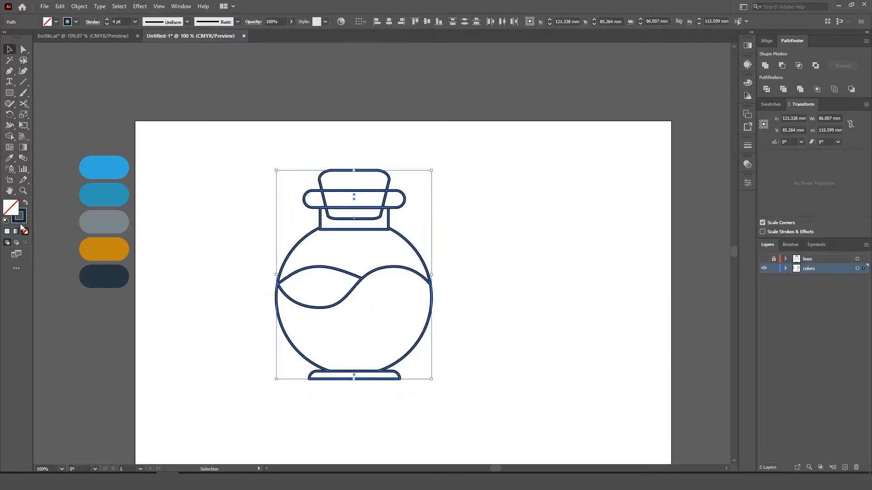
pyautogui.doubleClick(13, 212)
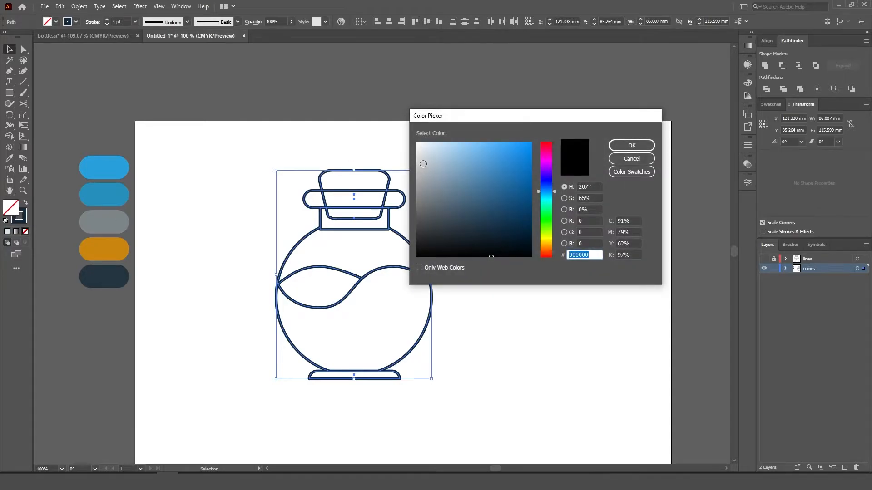
pyautogui.moveTo(424, 164); pyautogui.dragTo(416, 181)
pyautogui.click(634, 147)
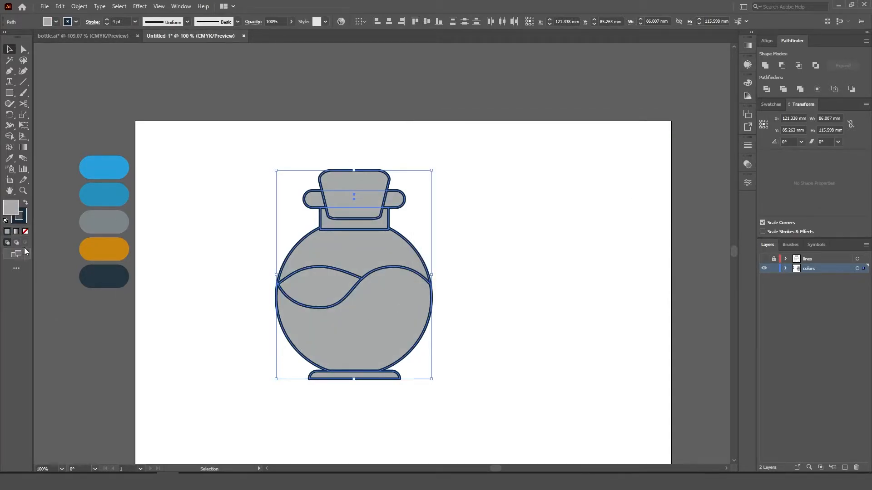
# Change the stroke of the selected bottle shapes to a darker gray
pyautogui.click(21, 221)
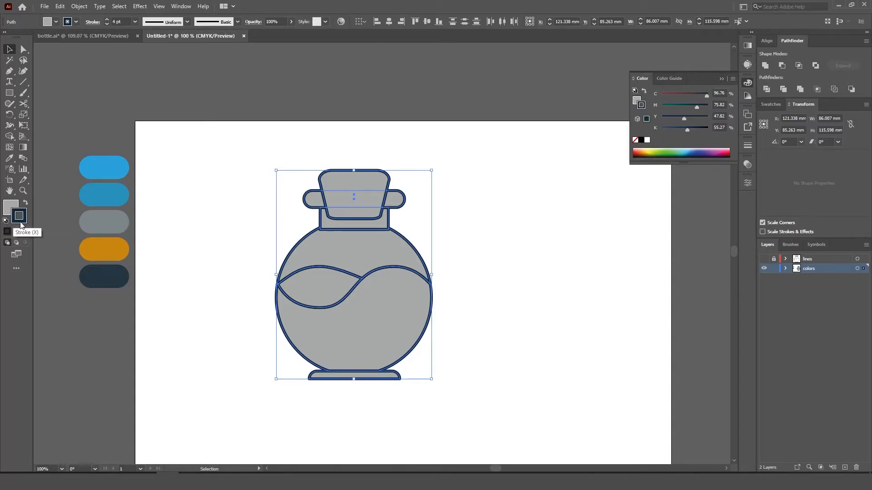
pyautogui.doubleClick(20, 221)
pyautogui.click(428, 217)
pyautogui.click(632, 146)
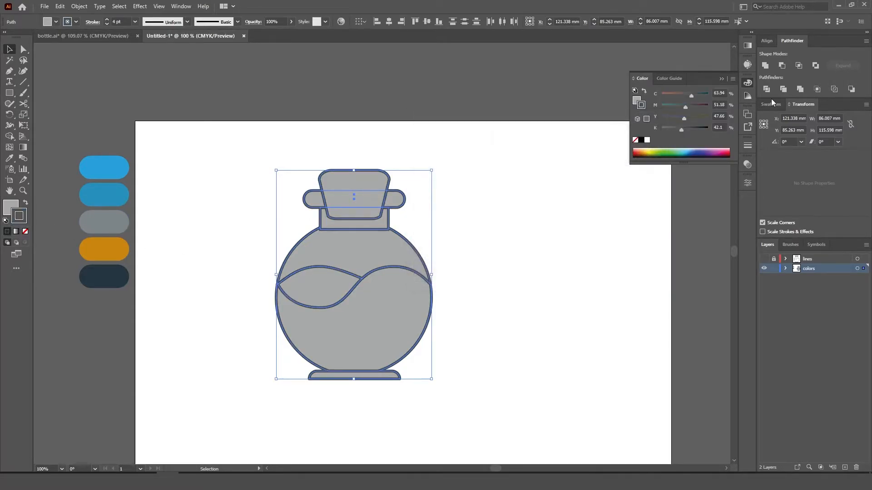
# Reduce the stroke weight of the selected bottle shapes to 2 pt and deselect them
pyautogui.click(749, 147)
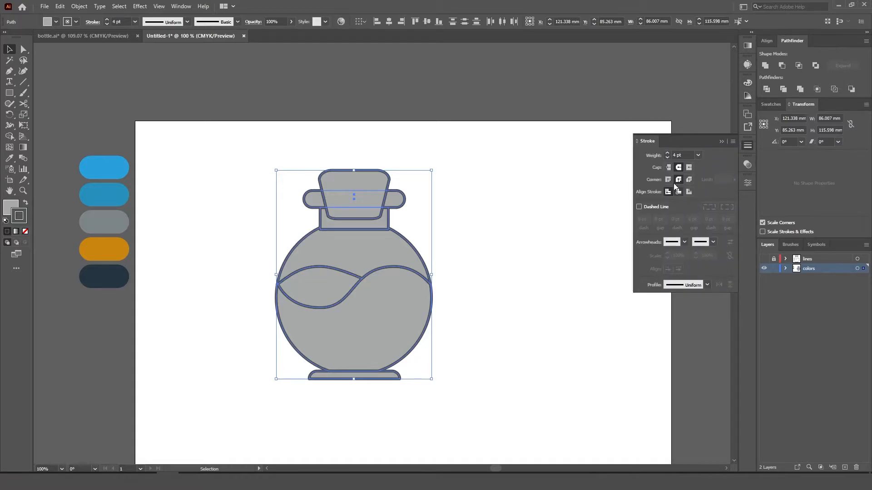
pyautogui.click(669, 157)
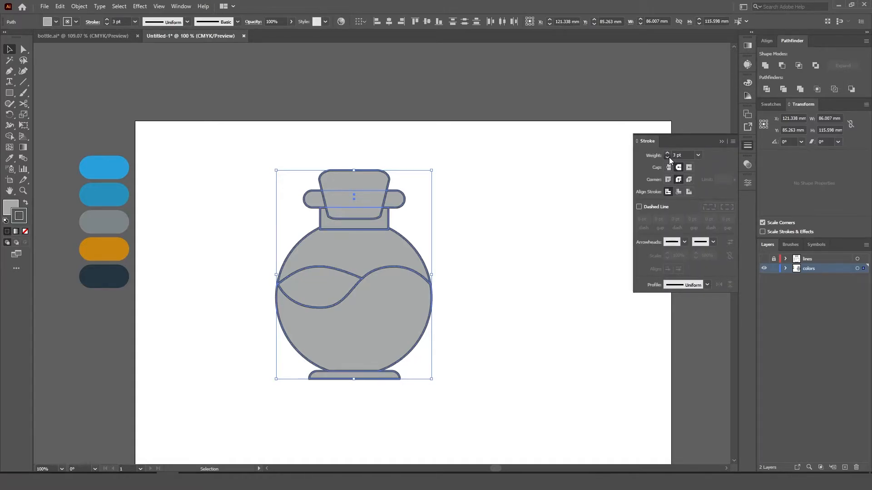
pyautogui.click(669, 158)
pyautogui.click(532, 284)
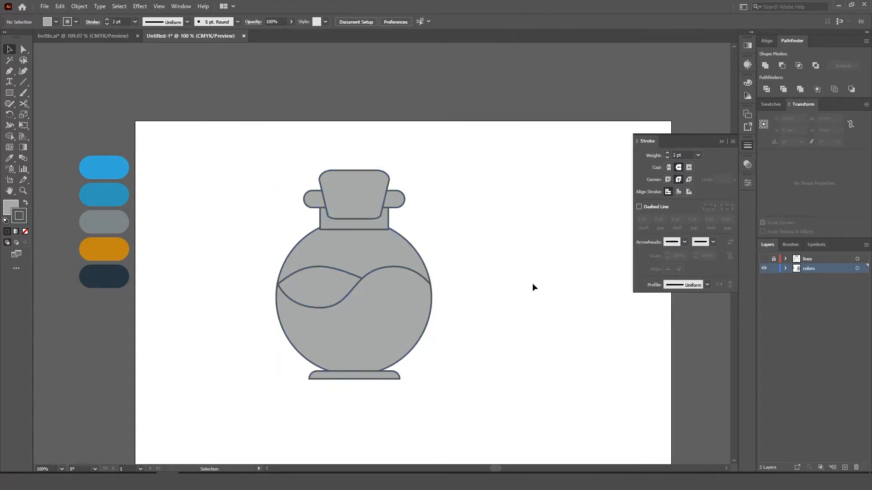
pyautogui.click(722, 142)
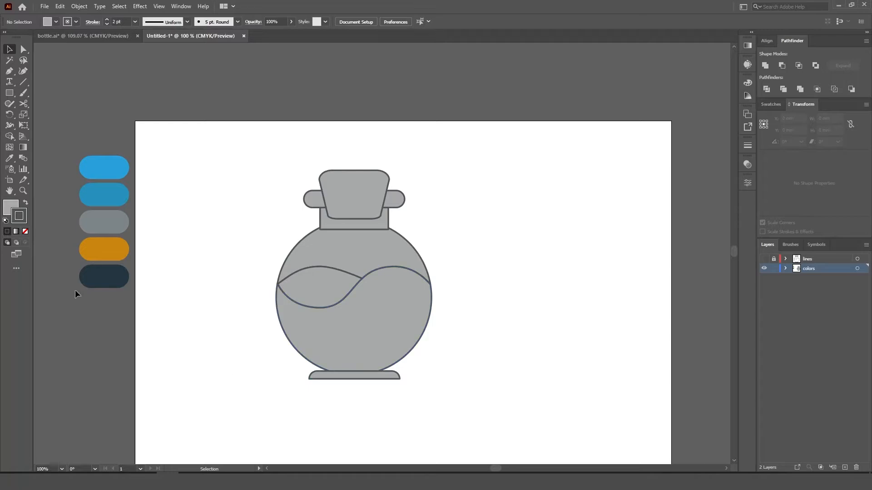
# Color the front liquid with the bright blue swatch and the back wave with the darker blue swatch using the Eyedropper
pyautogui.click(384, 312)
pyautogui.click(9, 160)
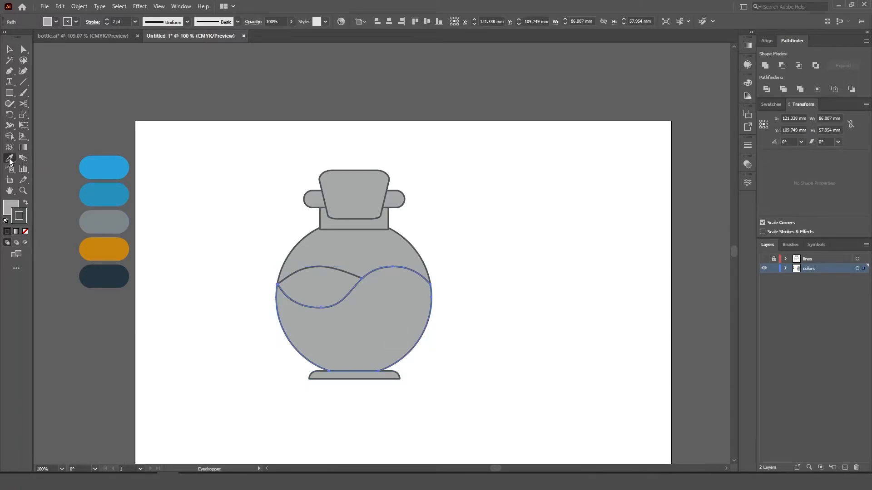
pyautogui.click(111, 162)
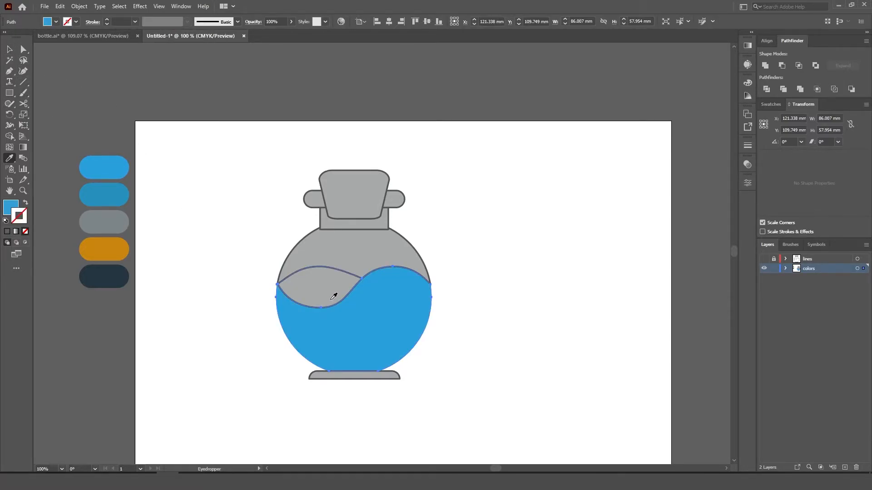
pyautogui.press('v')
pyautogui.click(326, 284)
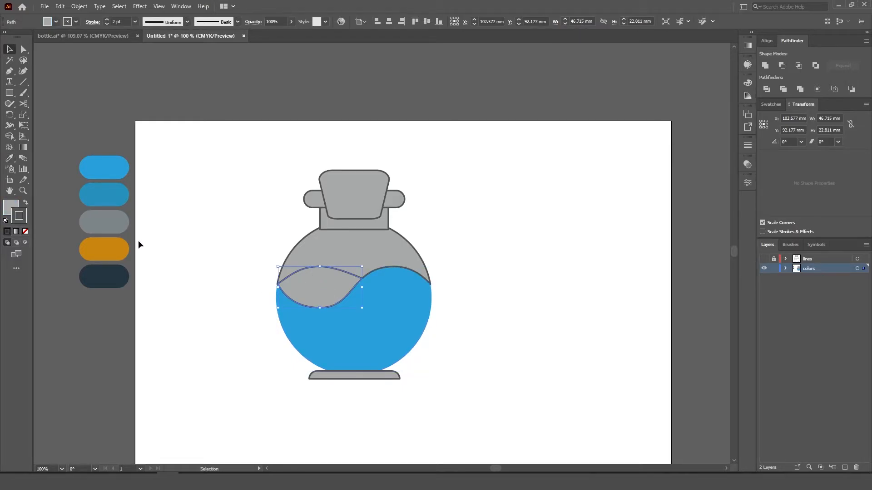
pyautogui.press('i')
pyautogui.click(114, 192)
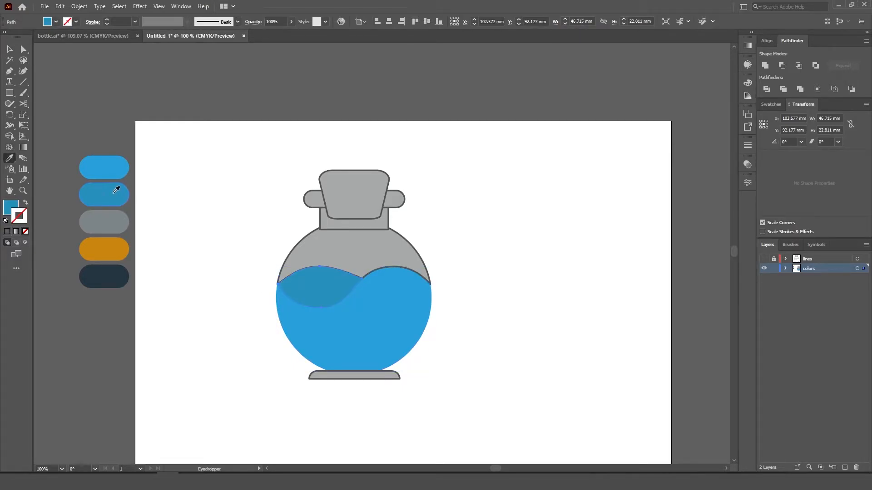
# Apply the gray swatch's look to the upper glass body, neck and rim, and set their opacity to 60%
pyautogui.press('v')
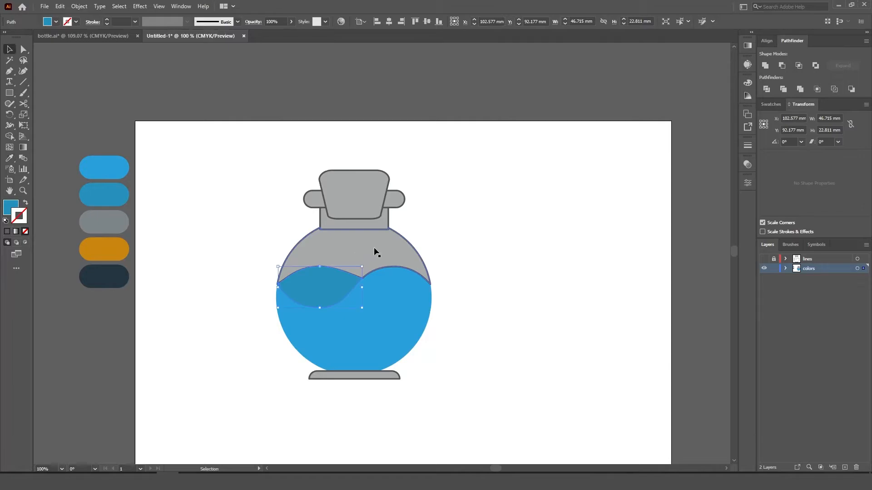
pyautogui.click(374, 245)
pyautogui.keyDown('shift'); pyautogui.click(383, 219); pyautogui.keyUp('shift')
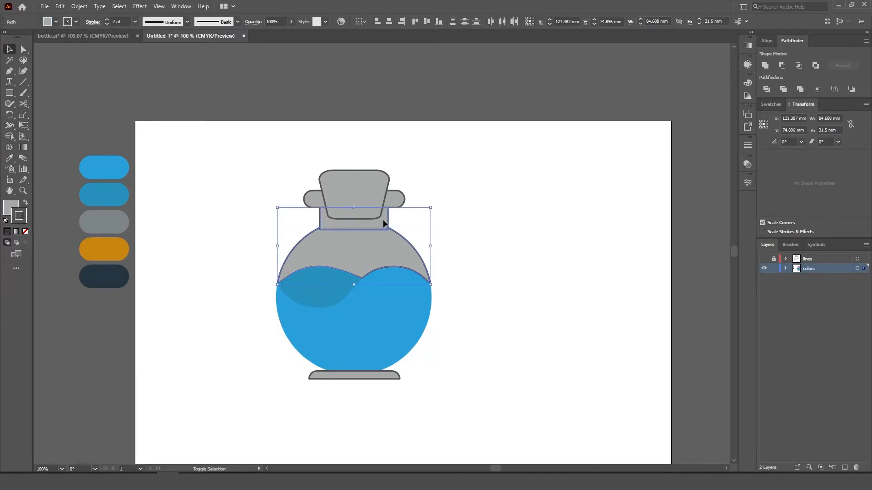
pyautogui.keyDown('shift'); pyautogui.click(397, 200); pyautogui.keyUp('shift')
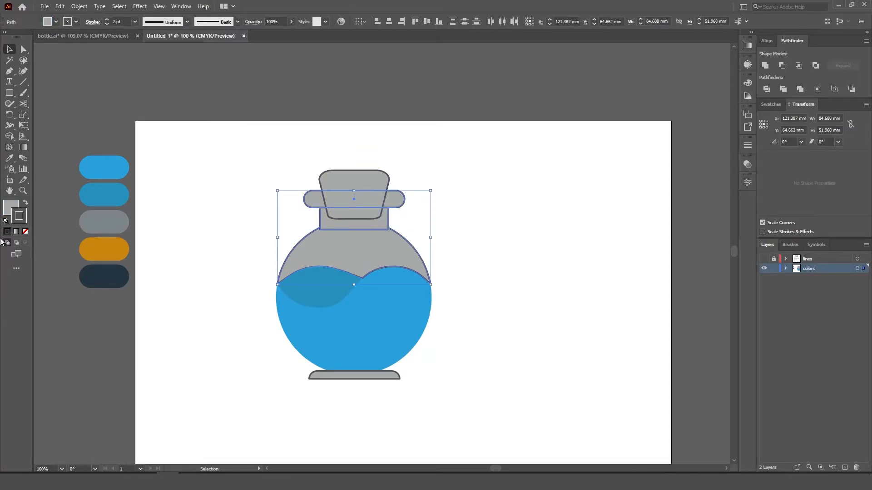
pyautogui.click(9, 158)
pyautogui.click(104, 213)
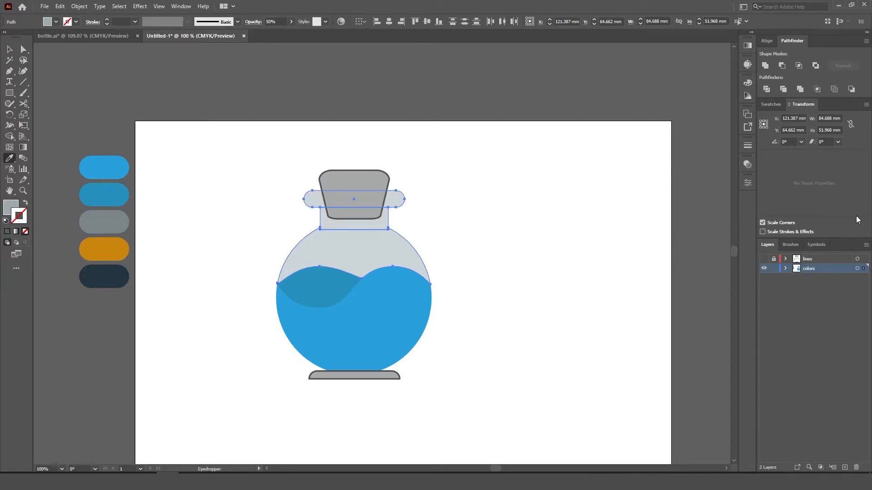
pyautogui.click(747, 165)
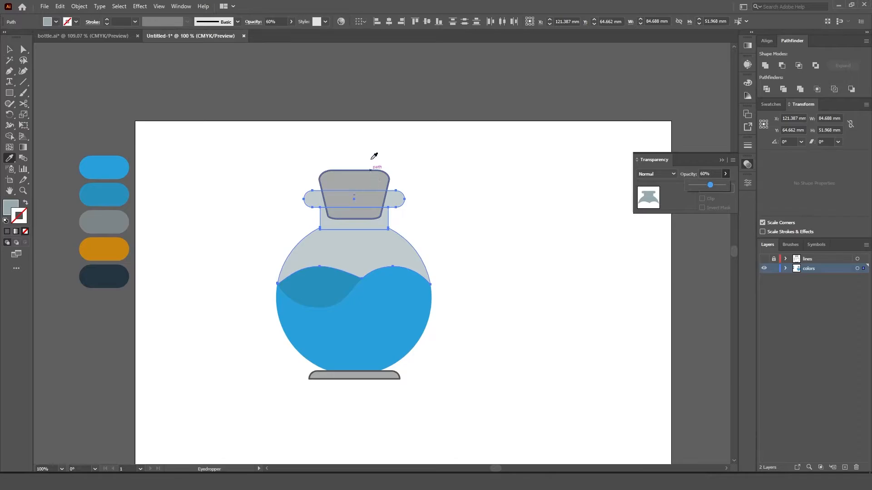
pyautogui.press('Return')
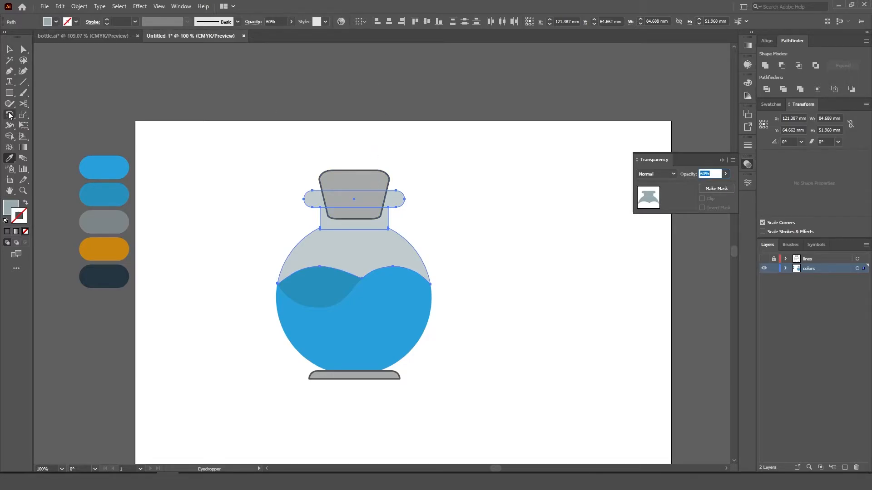
# Color the cork with the orange swatch and place it behind the translucent neck and rim
pyautogui.click(9, 49)
pyautogui.click(369, 174)
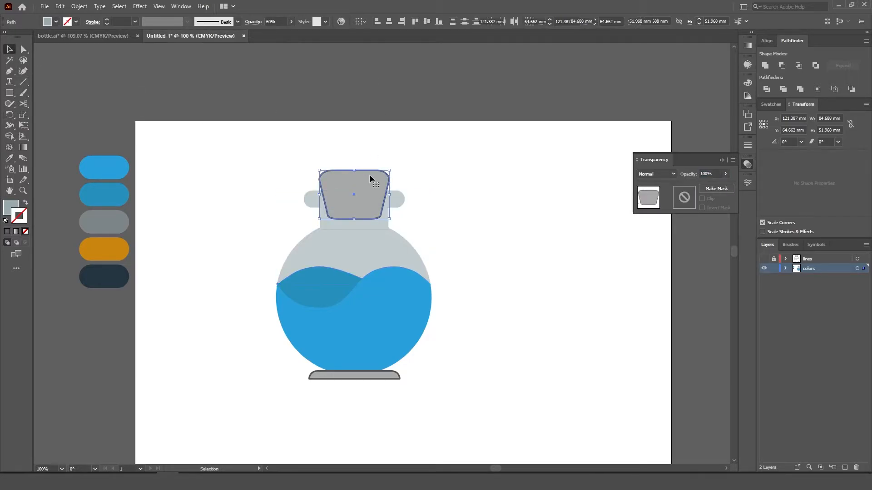
pyautogui.press('i')
pyautogui.click(125, 249)
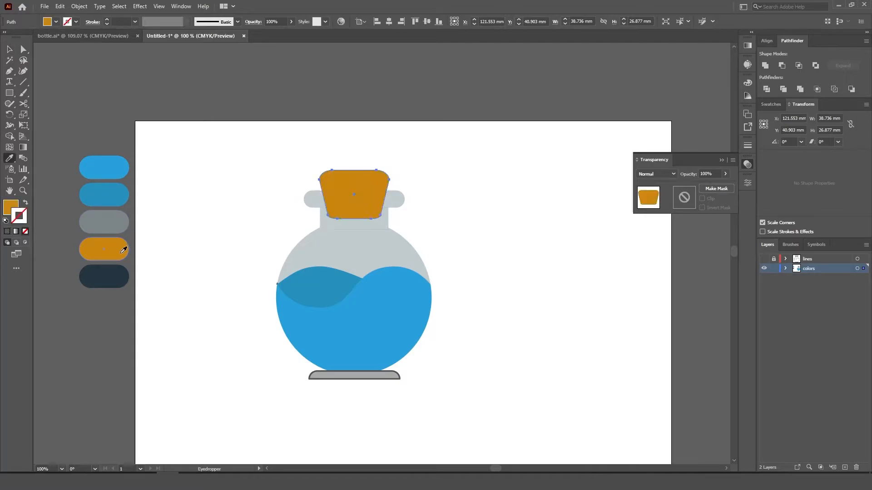
pyautogui.click(289, 305)
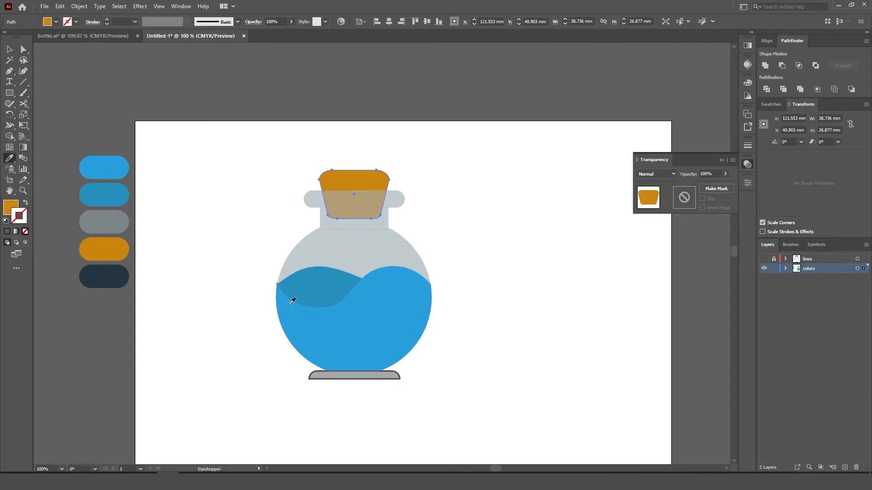
# Show the lines layer to check the colors against the outlines, and hide it again
pyautogui.click(764, 260)
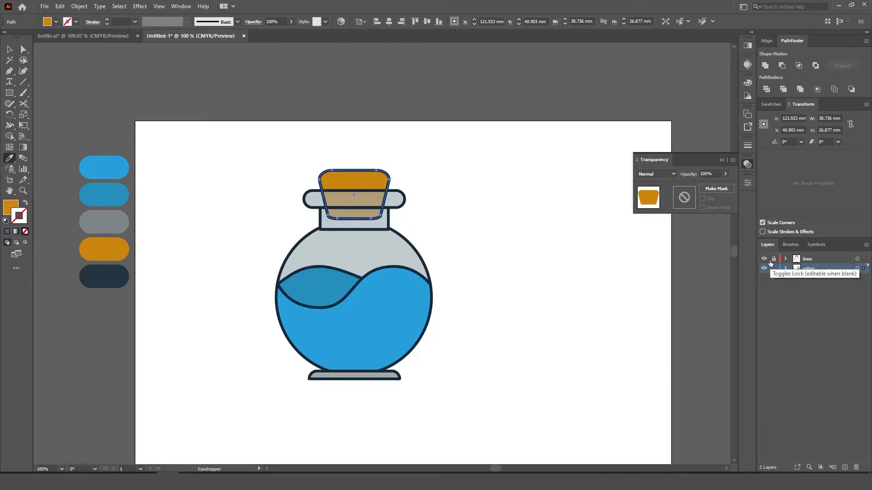
pyautogui.press('v')
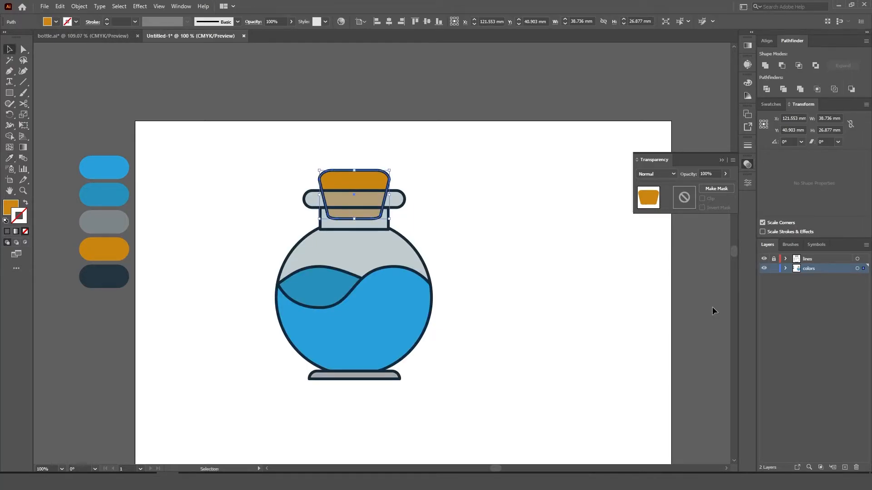
pyautogui.click(559, 320)
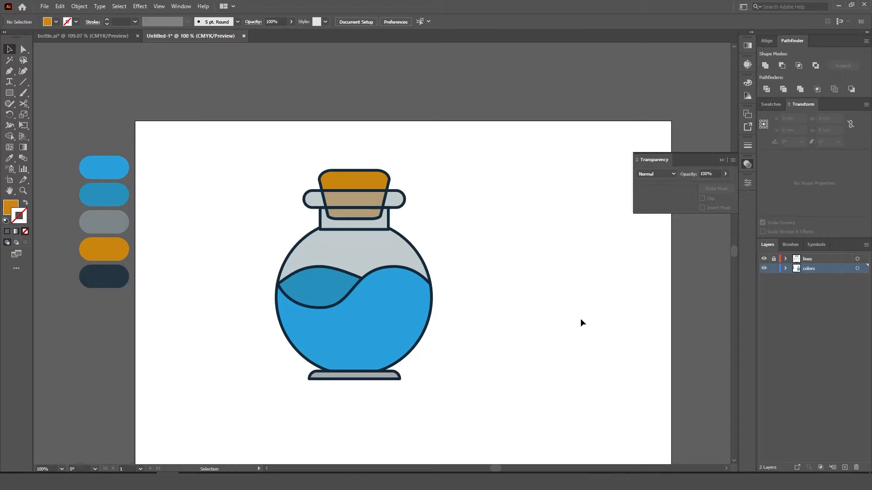
pyautogui.click(764, 259)
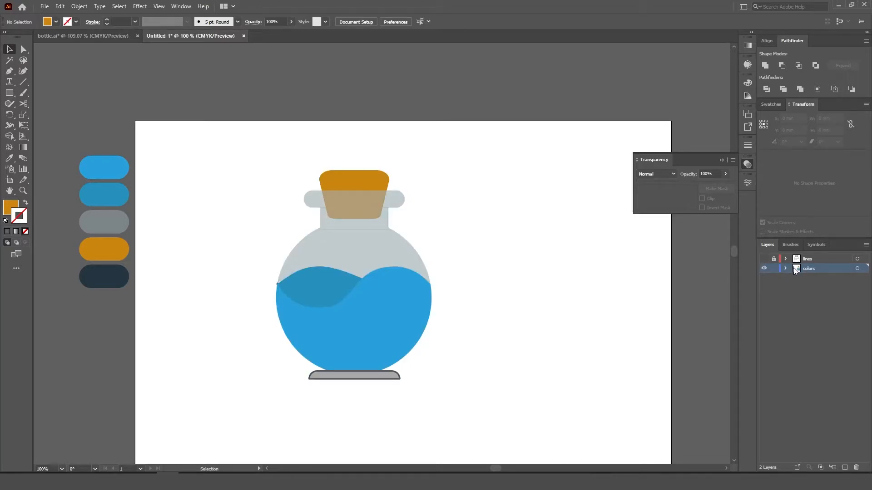
# Color the bottle's base with the bright blue swatch and deselect it
pyautogui.click(355, 376)
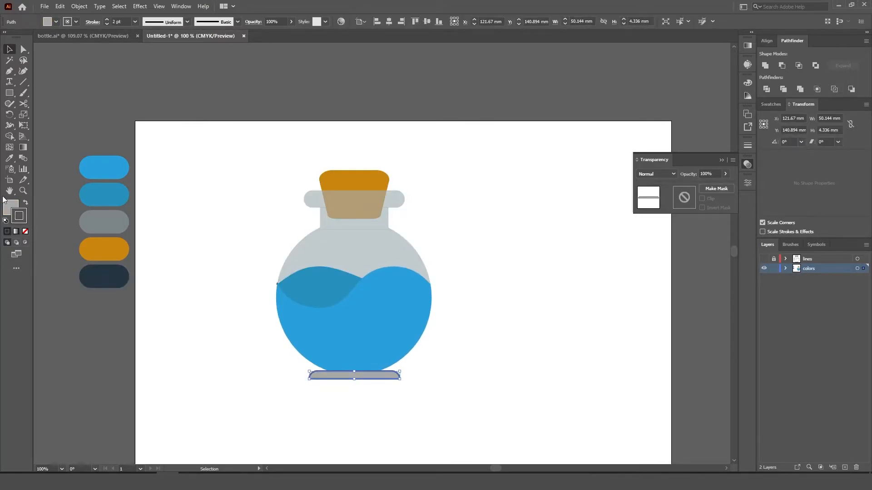
pyautogui.click(10, 159)
pyautogui.click(120, 168)
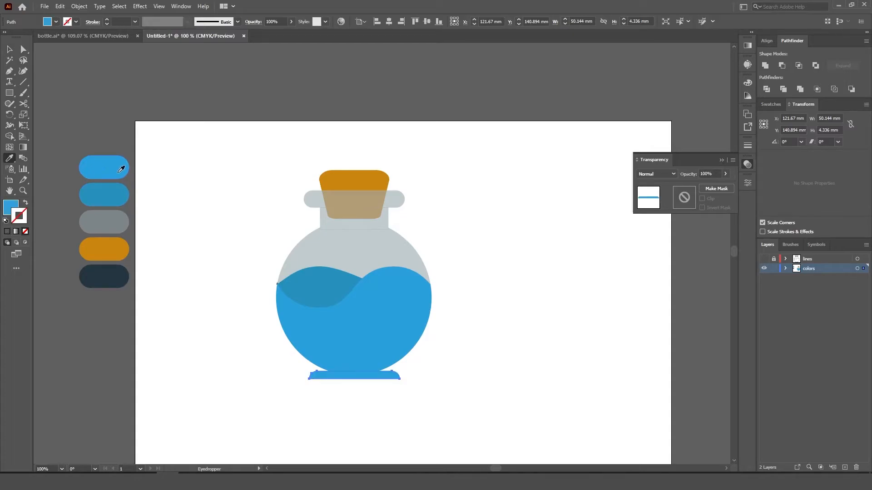
pyautogui.press('v')
pyautogui.click(399, 363)
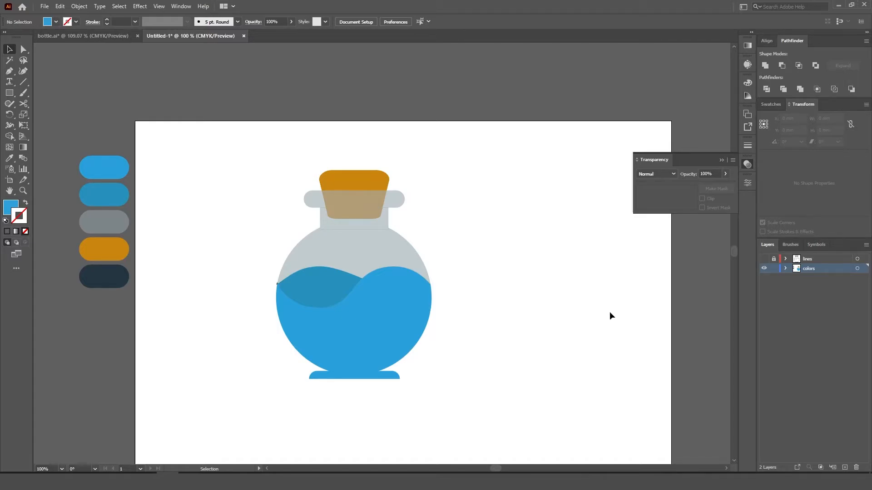
# Duplicate the front liquid shape beside the bottle and give the copy no fill and a blue stroke
pyautogui.moveTo(495, 320); pyautogui.dragTo(389, 289)
pyautogui.moveTo(272, 297); pyautogui.dragTo(460, 300)
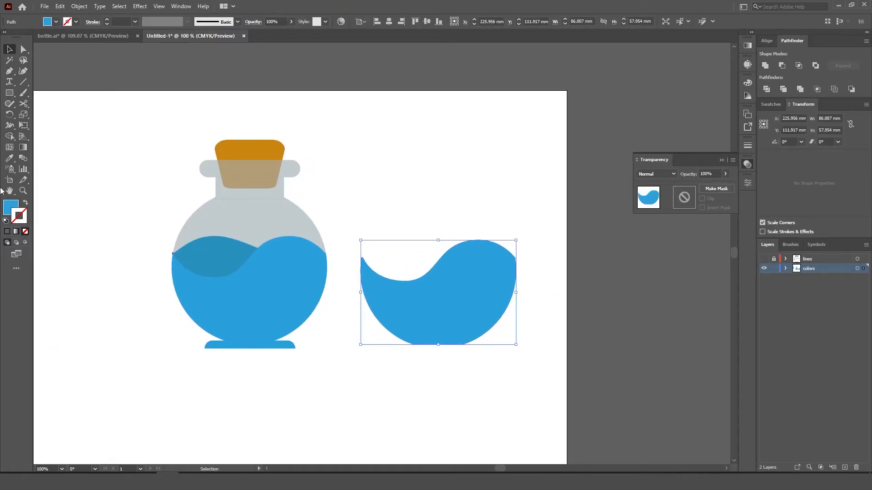
pyautogui.press('p')
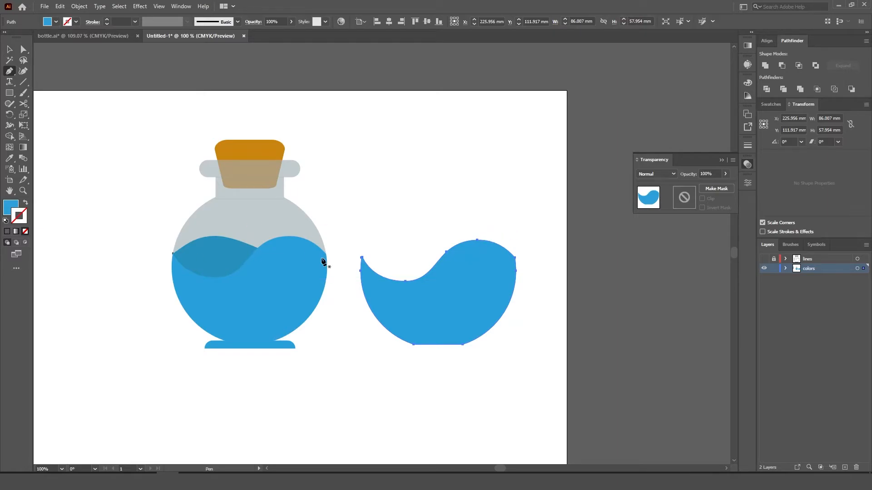
pyautogui.doubleClick(12, 205)
pyautogui.click(513, 200)
pyautogui.press('Return')
pyautogui.click(25, 203)
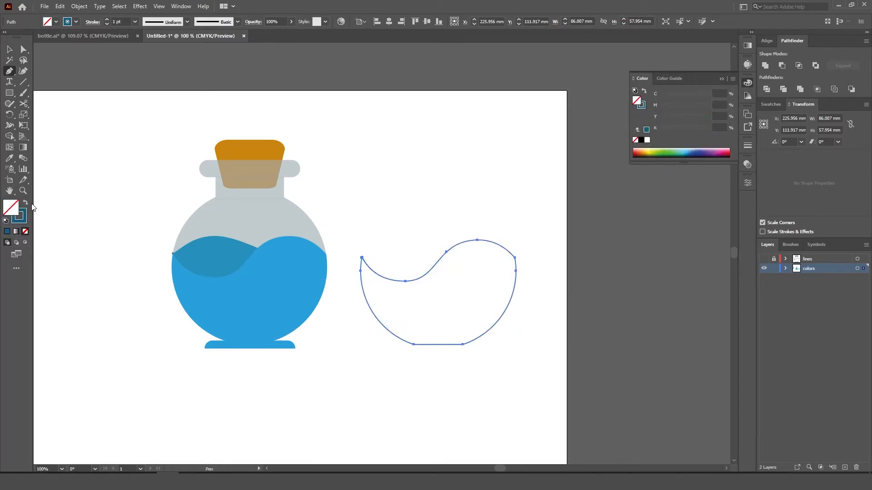
pyautogui.click(492, 214)
pyautogui.moveTo(475, 269); pyautogui.dragTo(457, 303)
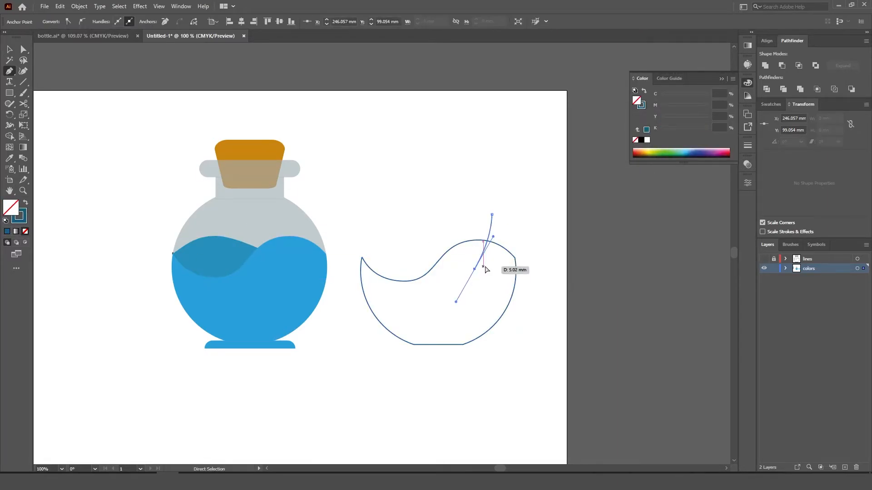
pyautogui.hotkey('ctrl', 'z')
pyautogui.hotkey('ctrl', 'z')
# Draw a closed path with the Pen tool whose inner curve crosses the copied liquid shape near its right edge
pyautogui.click(512, 228)
pyautogui.moveTo(501, 286); pyautogui.dragTo(483, 312)
pyautogui.moveTo(442, 349); pyautogui.dragTo(355, 390)
pyautogui.click(438, 368)
pyautogui.click(514, 356)
pyautogui.hotkey('ctrl', 'z')
pyautogui.hotkey('ctrl', 'z')
pyautogui.hotkey('ctrl', 'z')
pyautogui.hotkey('ctrl', 'z')
pyautogui.click(445, 374)
pyautogui.click(478, 363)
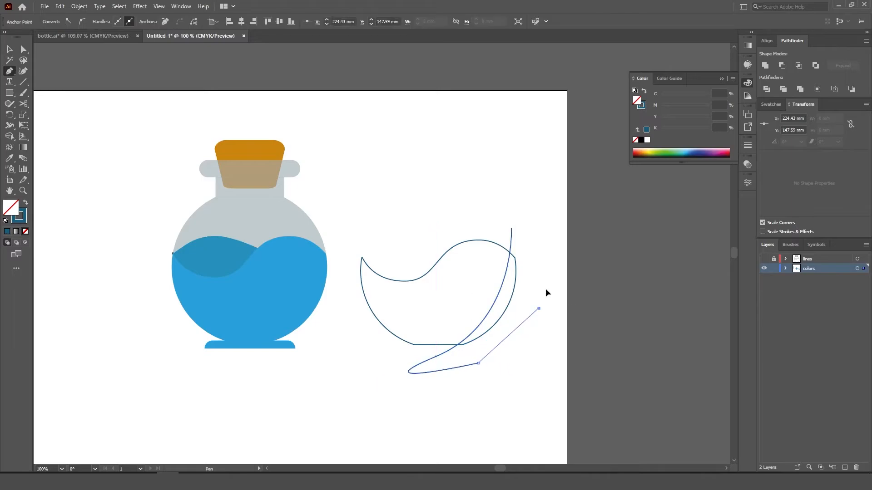
pyautogui.click(538, 309)
pyautogui.click(512, 228)
# Trim the copied liquid shape and the drawn path with the Shape Builder, keeping only the crescent along the right edge
pyautogui.press('v')
pyautogui.hotkey('shift', 'm')
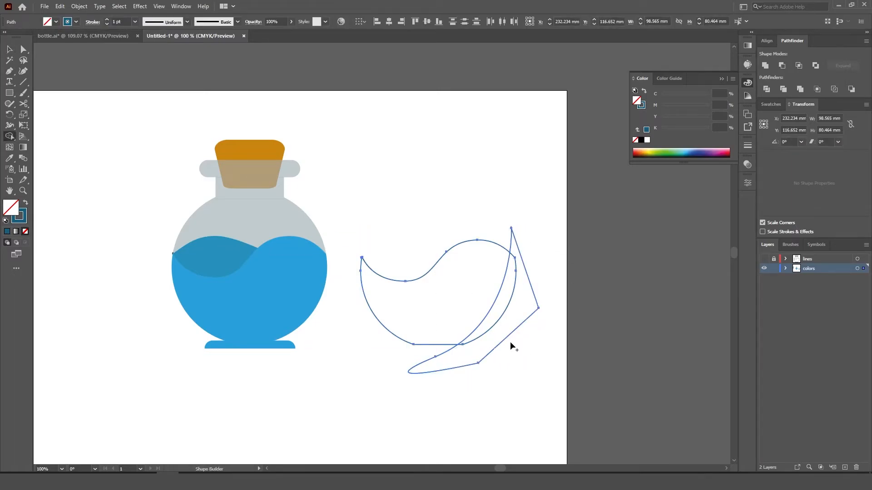
pyautogui.keyDown('alt'); pyautogui.click(502, 332); pyautogui.keyUp('alt')
pyautogui.keyDown('alt'); pyautogui.click(466, 298); pyautogui.keyUp('alt')
pyautogui.press('v')
pyautogui.click(409, 309)
pyautogui.press('i')
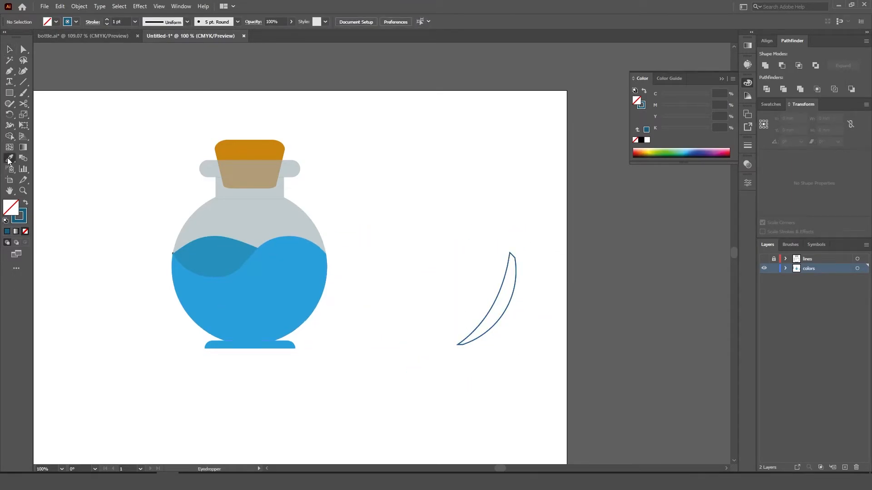
pyautogui.click(213, 258)
pyautogui.press('v')
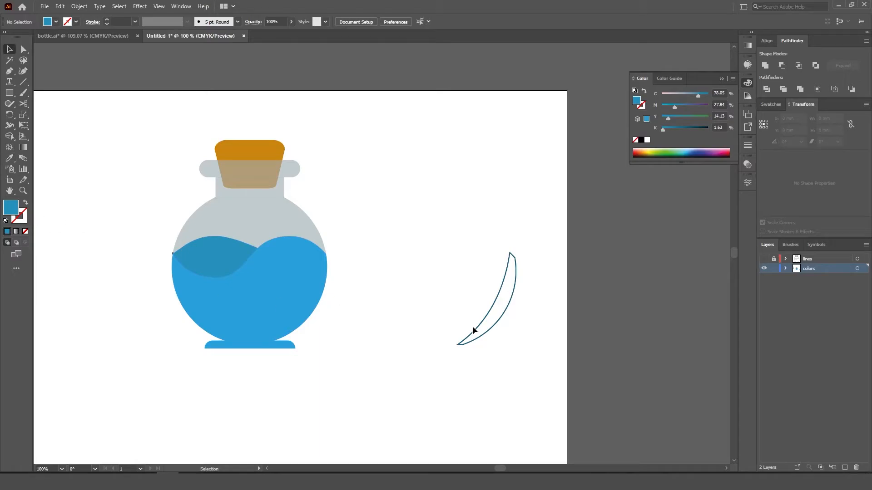
pyautogui.doubleClick(8, 210)
pyautogui.click(418, 240)
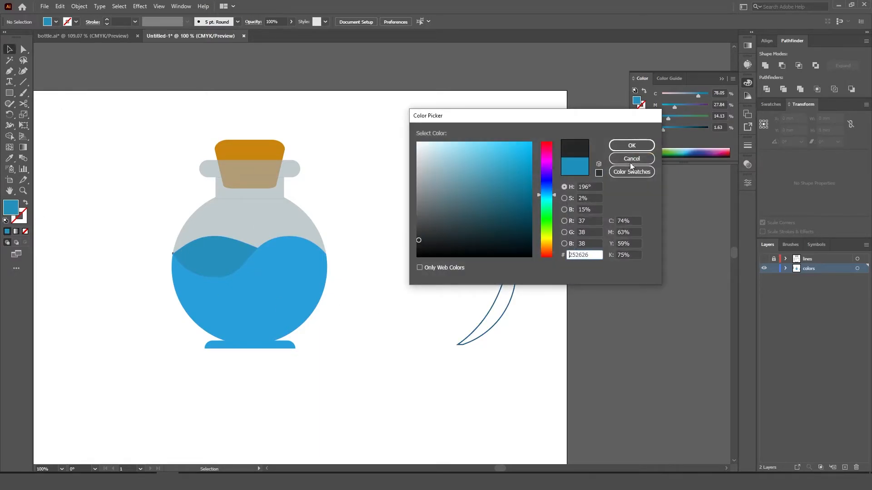
pyautogui.click(631, 159)
# Move the crescent shape closer to the bottle and fill it with dark gray
pyautogui.moveTo(521, 292); pyautogui.dragTo(465, 290)
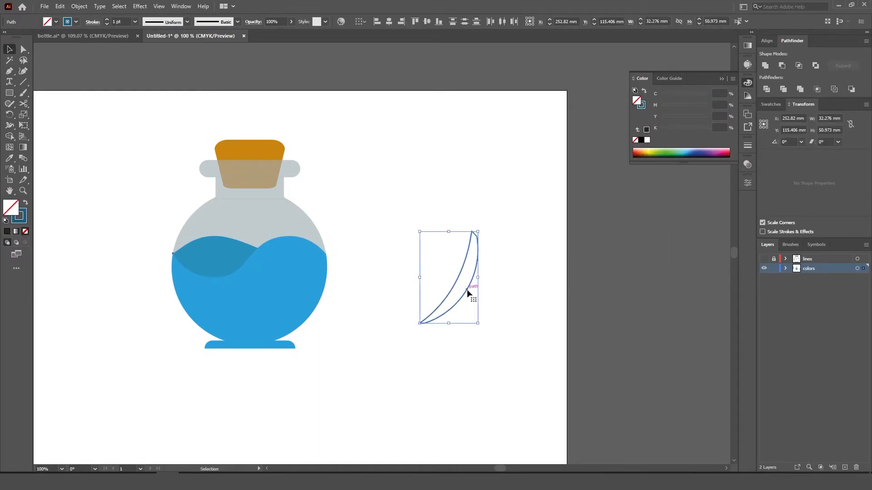
pyautogui.doubleClick(10, 209)
pyautogui.click(420, 233)
pyautogui.click(631, 145)
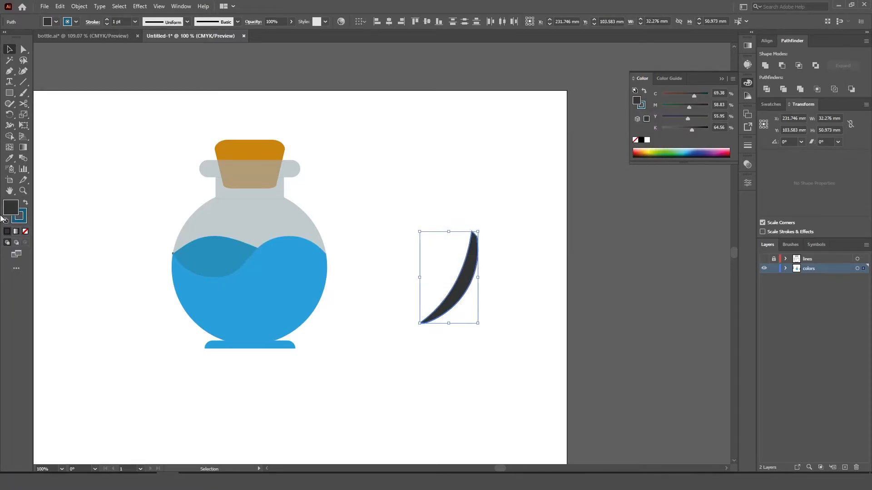
# Remove the dark gray crescent's stroke and lower its opacity to 35%
pyautogui.click(25, 232)
pyautogui.click(747, 164)
pyautogui.moveTo(725, 174); pyautogui.dragTo(702, 186)
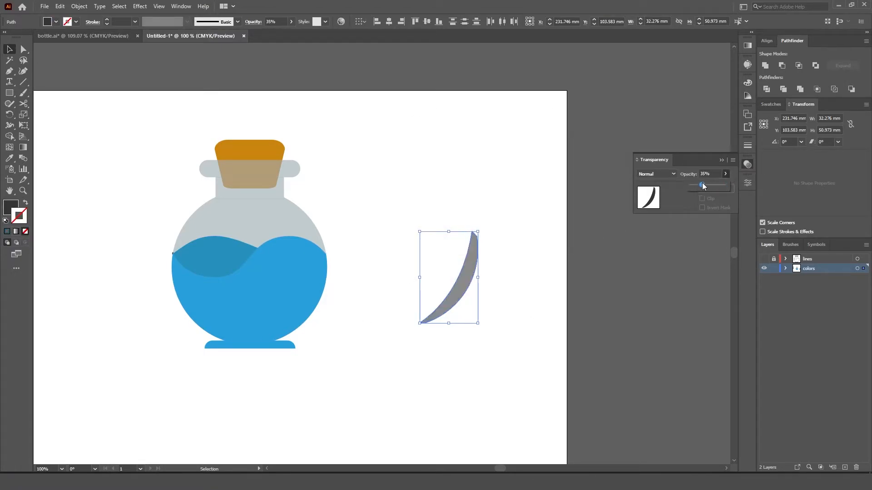
# Place a copy of the crescent along the liquid's right edge at 11% opacity and delete the spare crescent beside the bottle
pyautogui.moveTo(459, 295); pyautogui.dragTo(318, 295)
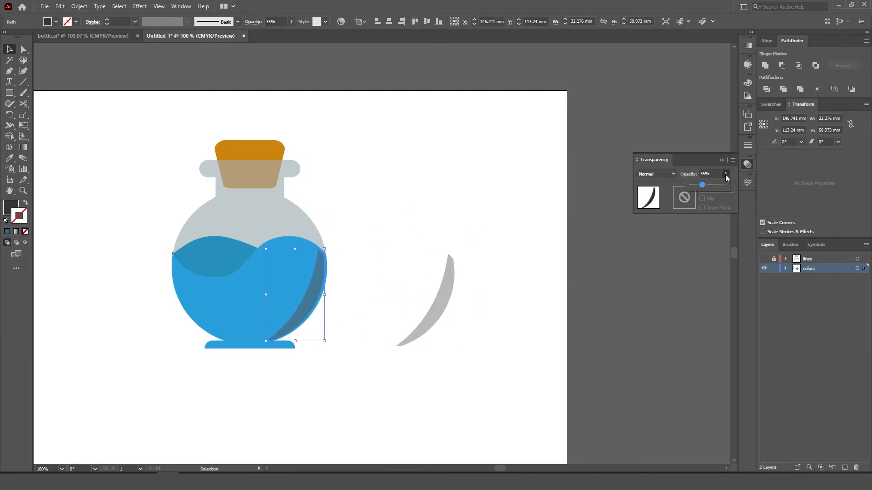
pyautogui.moveTo(694, 183); pyautogui.dragTo(694, 183)
pyautogui.click(489, 328)
pyautogui.click(490, 331)
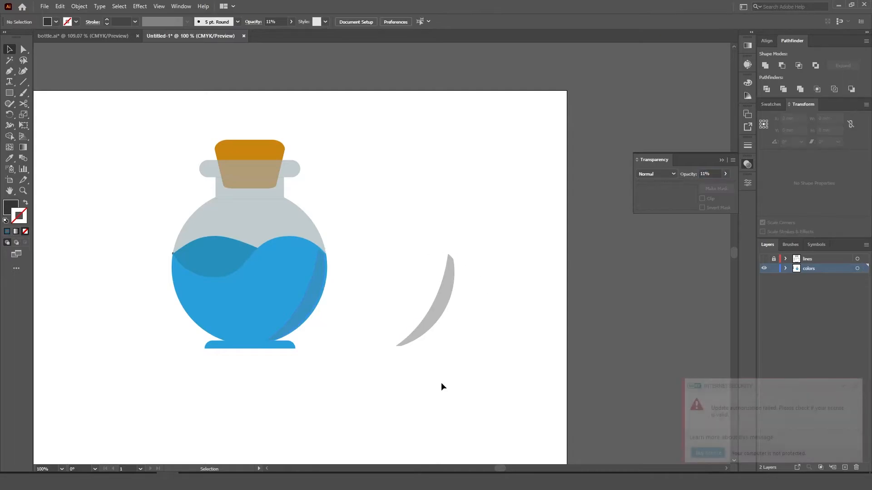
pyautogui.click(420, 336)
pyautogui.press('Delete')
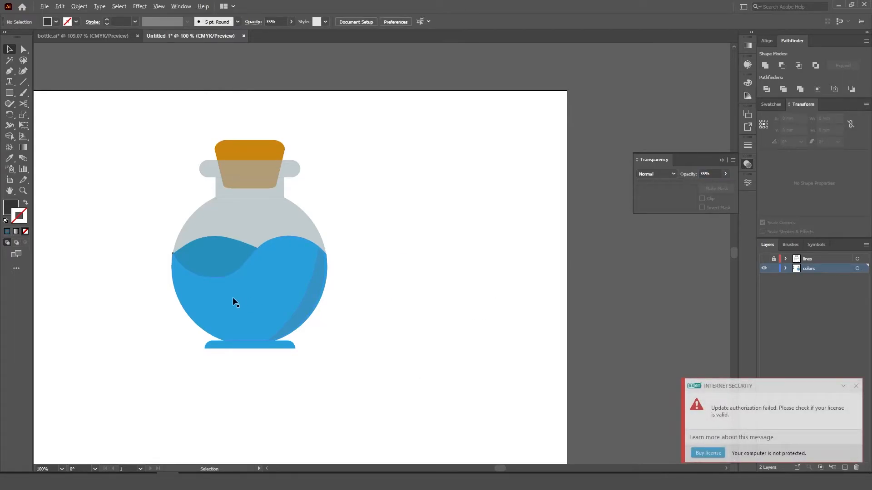
# Duplicate the front liquid shape beside the bottle and draw a closed Pen path whose curve crosses the copy's lower-left edge
pyautogui.moveTo(228, 296); pyautogui.dragTo(423, 271)
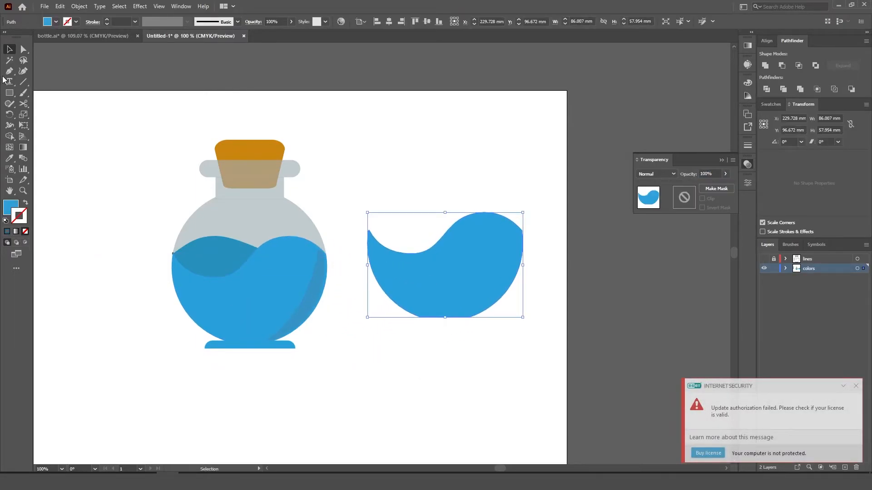
pyautogui.press('p')
pyautogui.click(352, 188)
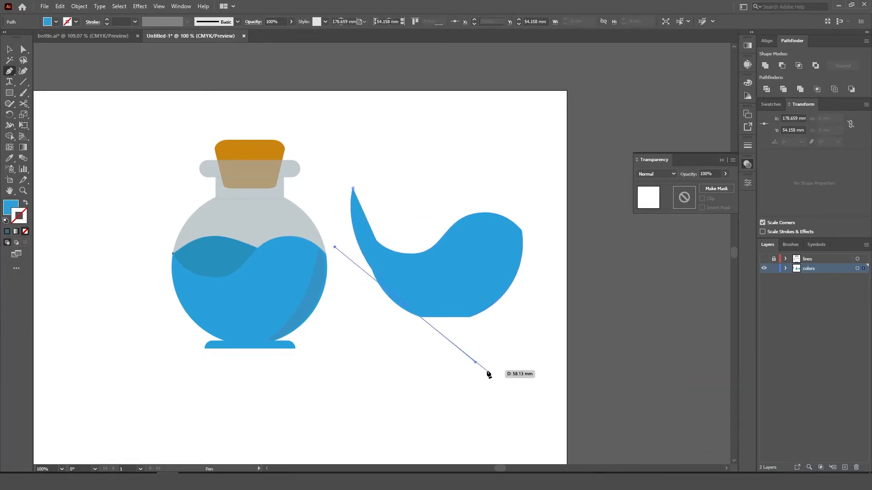
pyautogui.moveTo(477, 350); pyautogui.dragTo(559, 382)
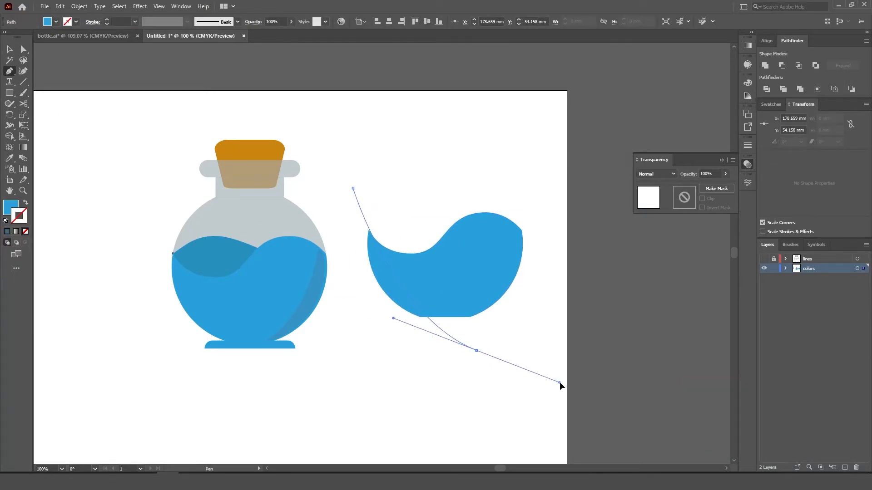
pyautogui.click(496, 402)
pyautogui.click(369, 349)
pyautogui.click(352, 188)
# Trim the copied liquid shape and the drawn path with the Shape Builder, keeping only the crescent along the left edge
pyautogui.press('v')
pyautogui.moveTo(356, 168); pyautogui.dragTo(475, 349)
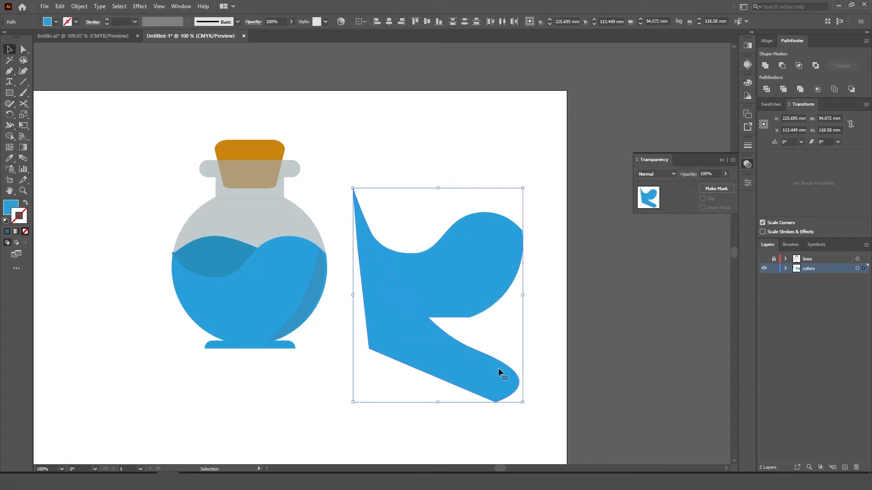
pyautogui.hotkey('shift', 'm')
pyautogui.keyDown('alt'); pyautogui.moveTo(441, 300); pyautogui.dragTo(391, 343); pyautogui.keyUp('alt')
pyautogui.press('v')
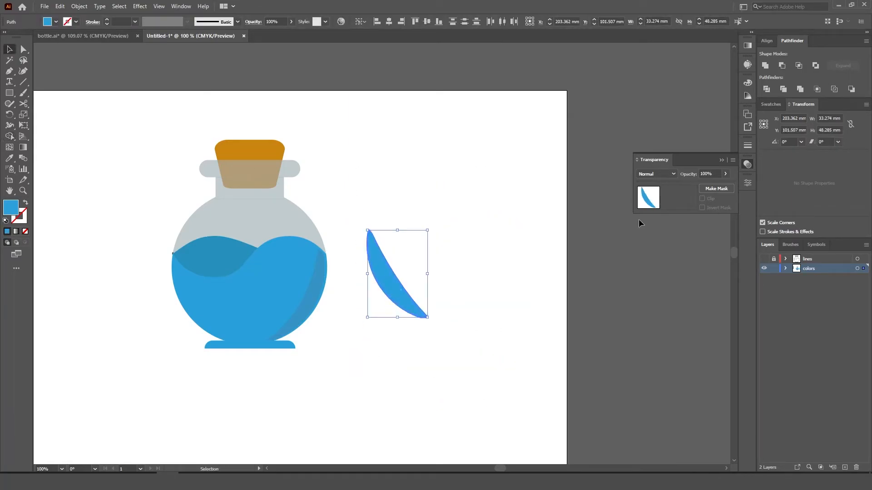
# Duplicate the blue crescent, fill the copy with white and set its opacity to 44%
pyautogui.click(419, 300)
pyautogui.moveTo(388, 288); pyautogui.dragTo(399, 310)
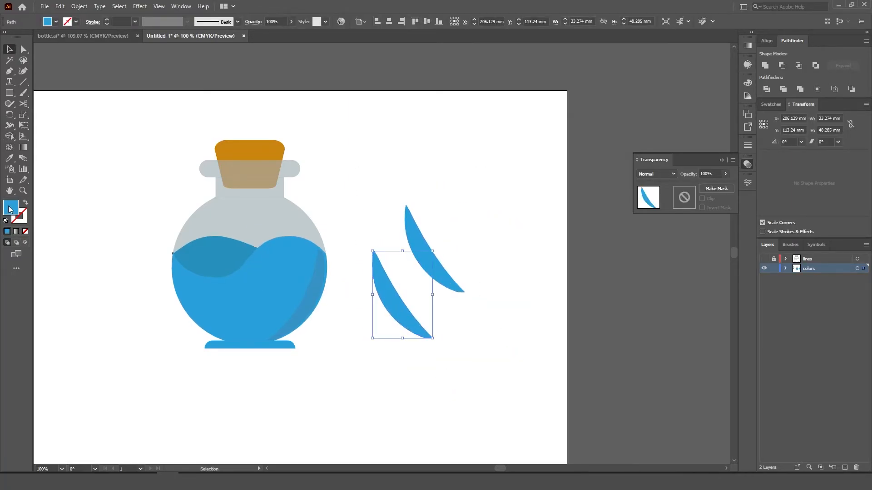
pyautogui.doubleClick(10, 207)
pyautogui.moveTo(429, 154); pyautogui.dragTo(408, 139)
pyautogui.click(642, 146)
pyautogui.click(725, 174)
pyautogui.click(705, 185)
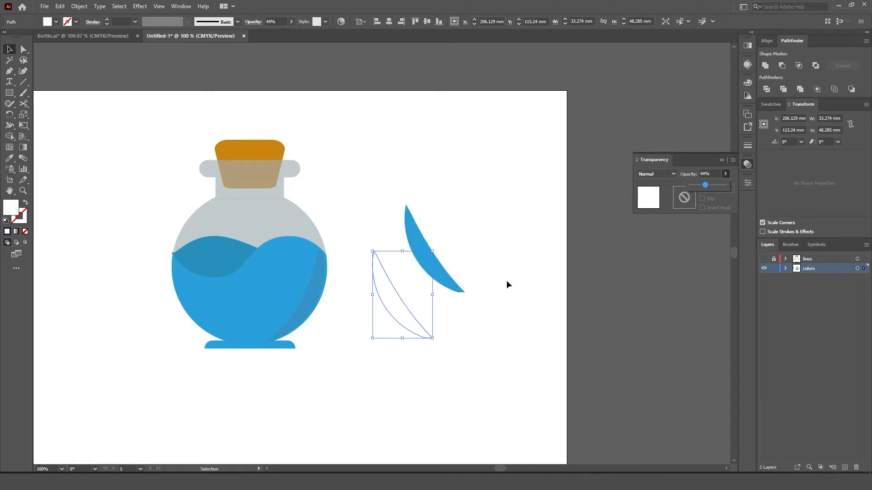
# Scale the white crescent down to about 26 by 37 mm and place it just inside the liquid's lower-left edge
pyautogui.click(341, 332)
pyautogui.moveTo(406, 326); pyautogui.dragTo(198, 311)
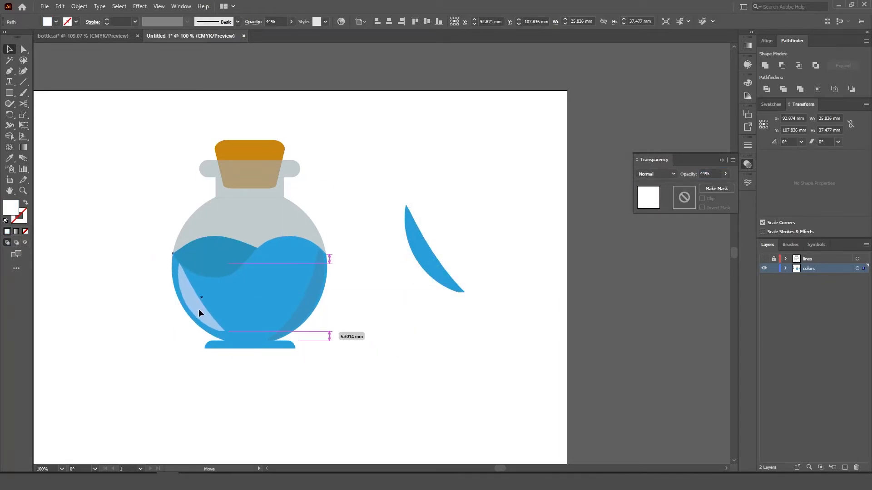
pyautogui.press('Left')
pyautogui.press('Left')
pyautogui.press('Left')
# Lower the white crescent's opacity to 35% and delete the spare blue crescent beside the bottle
pyautogui.click(725, 174)
pyautogui.moveTo(706, 184); pyautogui.dragTo(702, 184)
pyautogui.click(488, 329)
pyautogui.click(434, 273)
pyautogui.press('Delete')
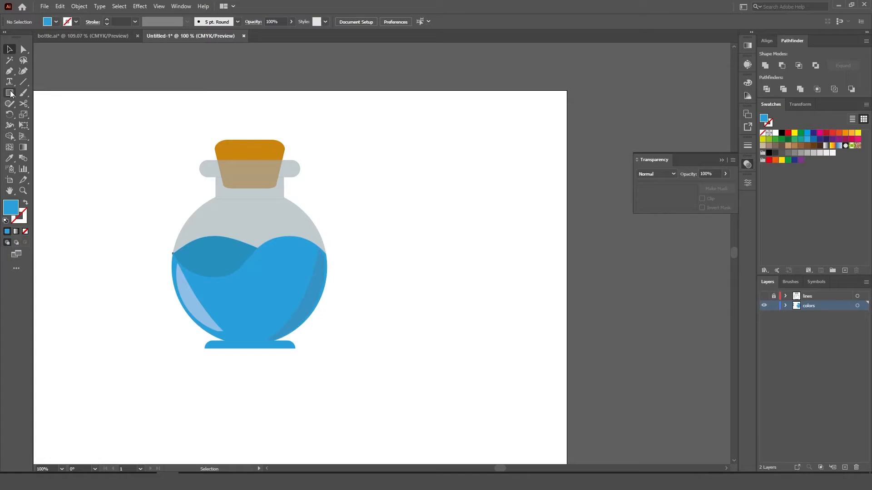
# Draw a thin rounded rectangle about 32 by 3 mm beside the bottle and apply the white crescent's appearance with the Eyedropper
pyautogui.moveTo(11, 94); pyautogui.dragTo(36, 105)
pyautogui.moveTo(360, 182); pyautogui.dragTo(419, 190)
pyautogui.press('i')
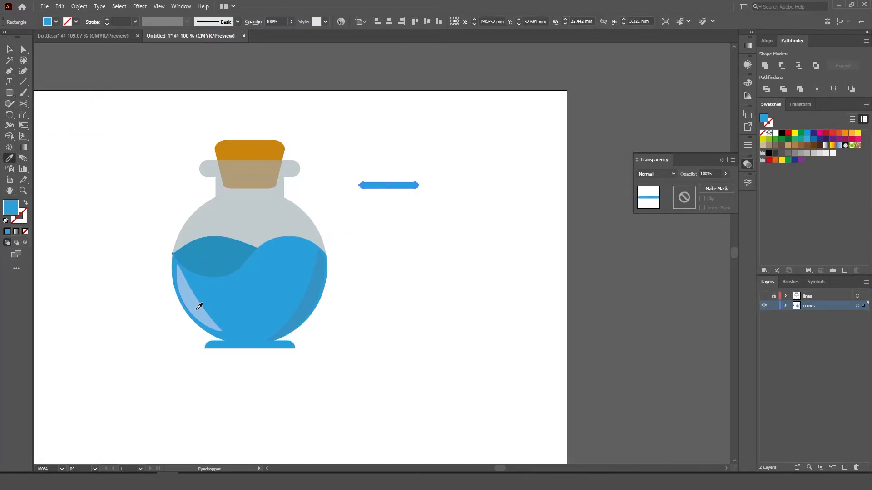
pyautogui.click(199, 305)
# Place translucent white highlight bars on the left part of the bottle's rim and on the cork
pyautogui.press('v')
pyautogui.moveTo(350, 184); pyautogui.dragTo(274, 153)
pyautogui.hotkey('ctrl', 'shift', 'a')
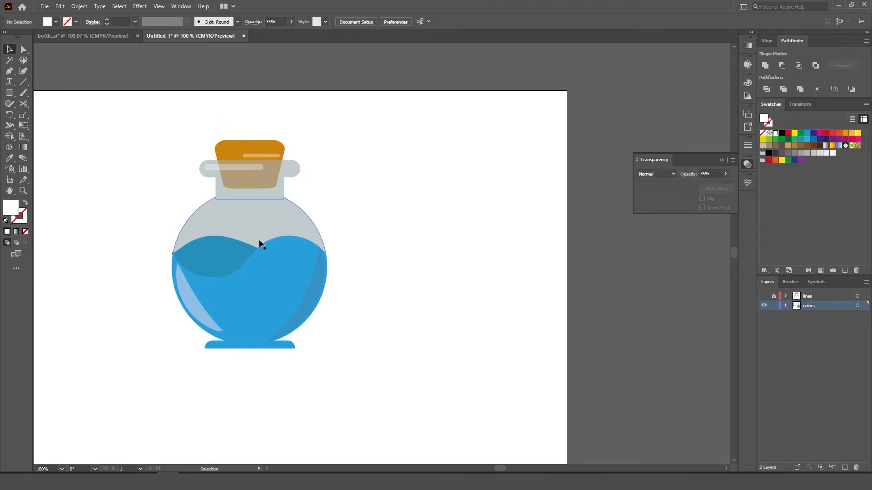
# Add an upright highlight bar about 8 by 2.6 mm along the left side of the bottle neck
pyautogui.hotkey('ctrl', '+')
pyautogui.moveTo(227, 180); pyautogui.dragTo(124, 114)
pyautogui.moveTo(105, 142); pyautogui.dragTo(216, 213)
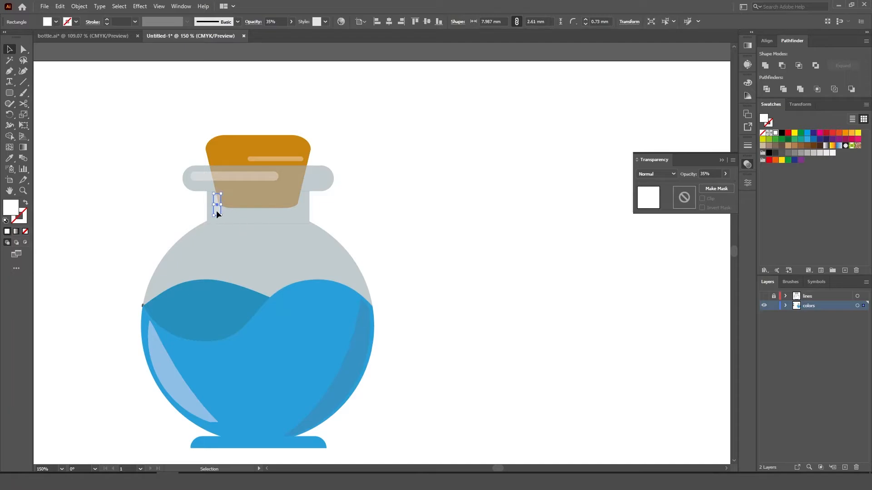
pyautogui.click(171, 218)
# Shorten the cork's highlight bar and move it to the cork's upper-left area
pyautogui.moveTo(286, 157); pyautogui.dragTo(242, 155)
pyautogui.moveTo(234, 150); pyautogui.dragTo(241, 143)
pyautogui.click(259, 128)
# Draw an ellipse about 48 by 55 mm beside the bottle
pyautogui.moveTo(412, 279)
pyautogui.mouseDown()
pyautogui.moveTo(414, 199)
pyautogui.moveTo(423, 225)
pyautogui.moveTo(336, 181)
pyautogui.mouseUp()
pyautogui.rightClick(10, 94)
pyautogui.click(34, 114)
pyautogui.moveTo(334, 136); pyautogui.dragTo(464, 287)
# Fill the ellipse with blue 4296BA and move its left anchor point inward to form a crescent
pyautogui.press('a')
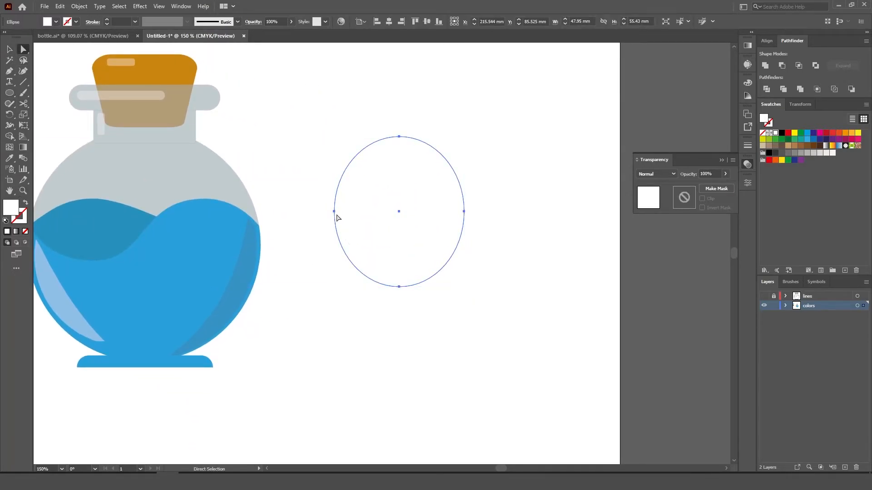
pyautogui.click(334, 212)
pyautogui.doubleClick(11, 207)
pyautogui.press('Return')
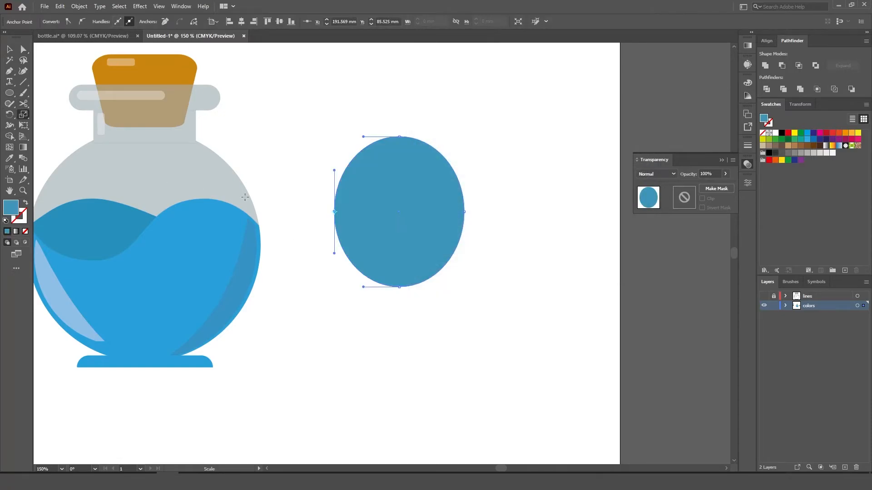
pyautogui.moveTo(335, 211); pyautogui.dragTo(432, 210)
pyautogui.press('v')
# Fill the large crescent with white and set its opacity to 20%
pyautogui.doubleClick(11, 208)
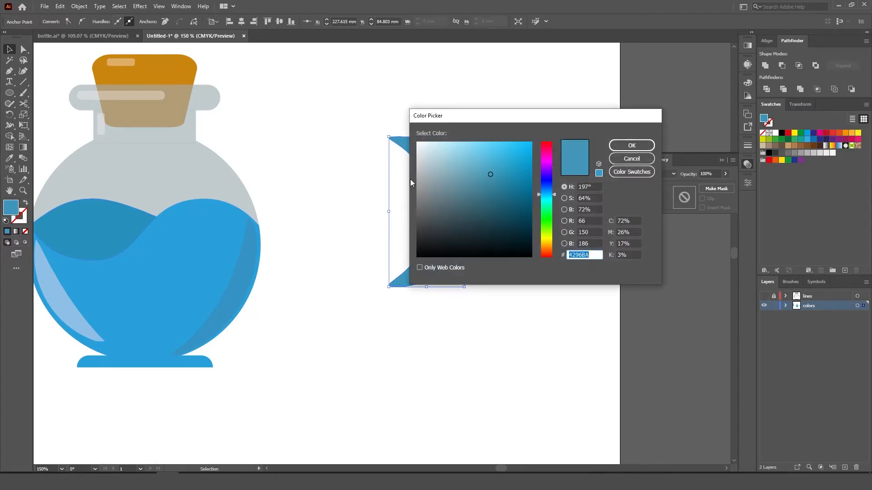
pyautogui.moveTo(426, 159); pyautogui.dragTo(418, 129)
pyautogui.click(628, 146)
pyautogui.click(725, 174)
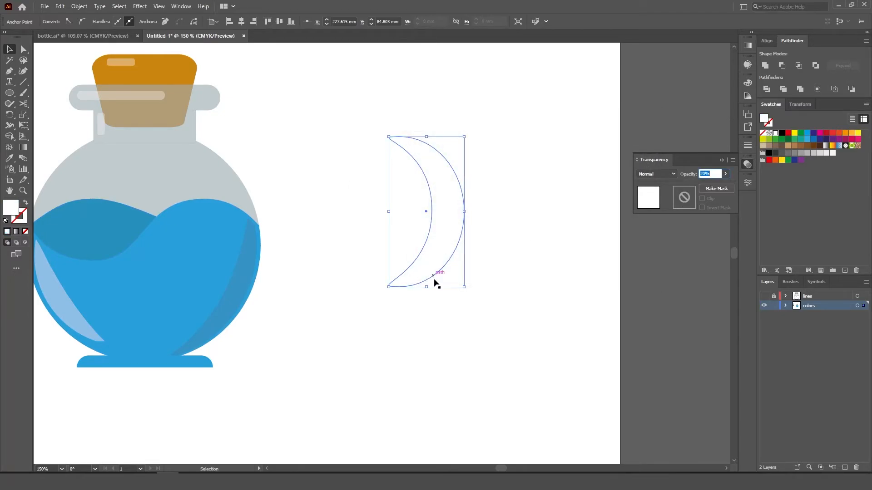
# Place the large white crescent over the right side of the bottle's round body
pyautogui.moveTo(427, 283); pyautogui.dragTo(209, 294)
pyautogui.click(259, 214)
pyautogui.moveTo(255, 214); pyautogui.dragTo(401, 213)
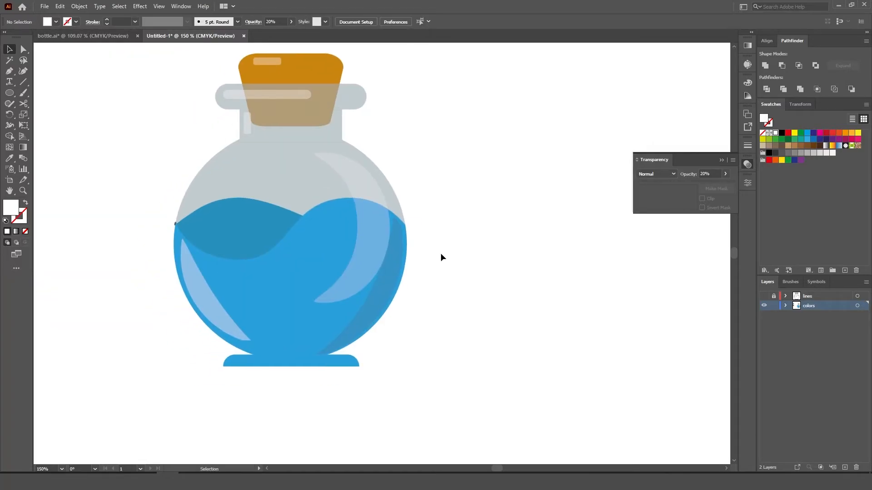
# Duplicate the back liquid shape beside the bottle and trim it with a Pen path and Shape Builder to a curved lower strip
pyautogui.scroll(-1, 454, 268)
pyautogui.moveTo(489, 254); pyautogui.dragTo(418, 253)
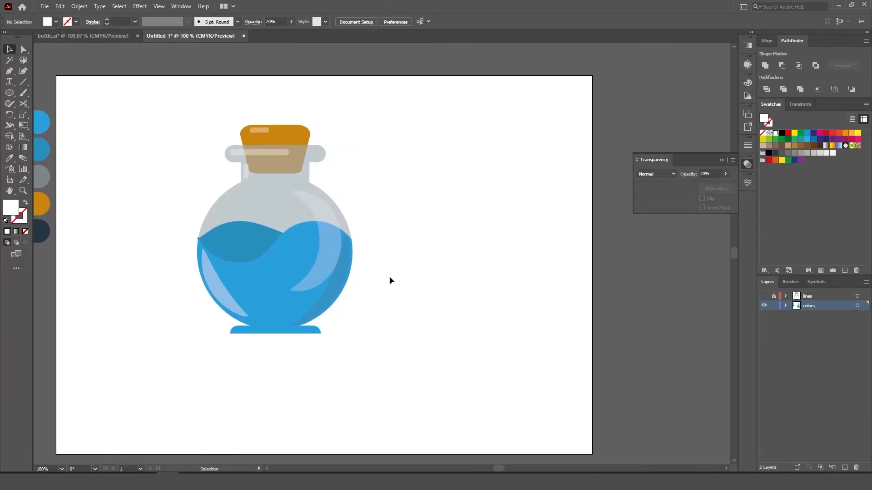
pyautogui.click(252, 241)
pyautogui.moveTo(253, 248)
pyautogui.mouseDown()
pyautogui.moveTo(434, 223)
pyautogui.moveTo(444, 218)
pyautogui.moveTo(438, 195)
pyautogui.mouseUp()
pyautogui.press('p')
pyautogui.press('v')
pyautogui.hotkey('shift', 'm')
pyautogui.press('v')
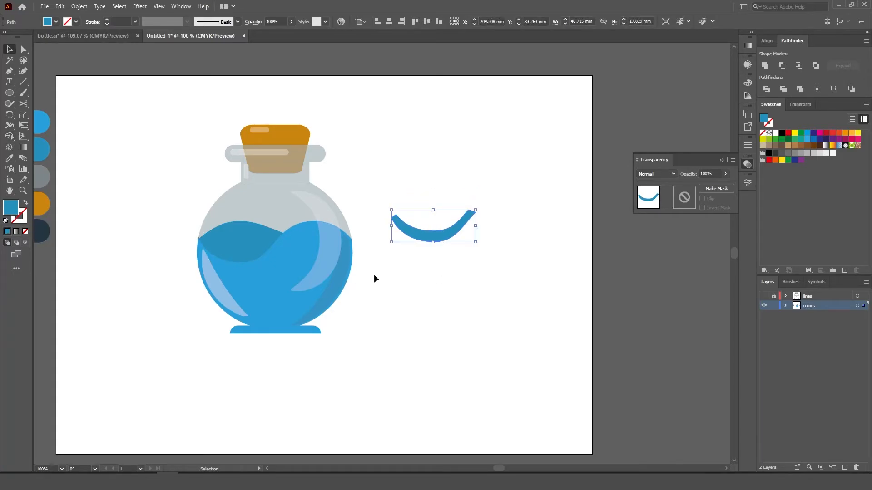
# Fill the curved strip with near-black 1B1C1C and set its opacity to 12%
pyautogui.doubleClick(12, 211)
pyautogui.click(423, 244)
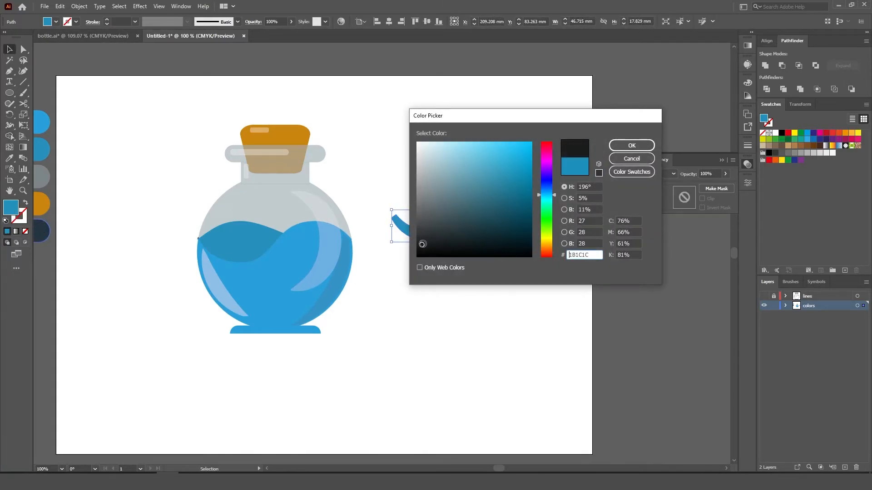
pyautogui.click(631, 145)
pyautogui.moveTo(727, 174); pyautogui.dragTo(695, 184)
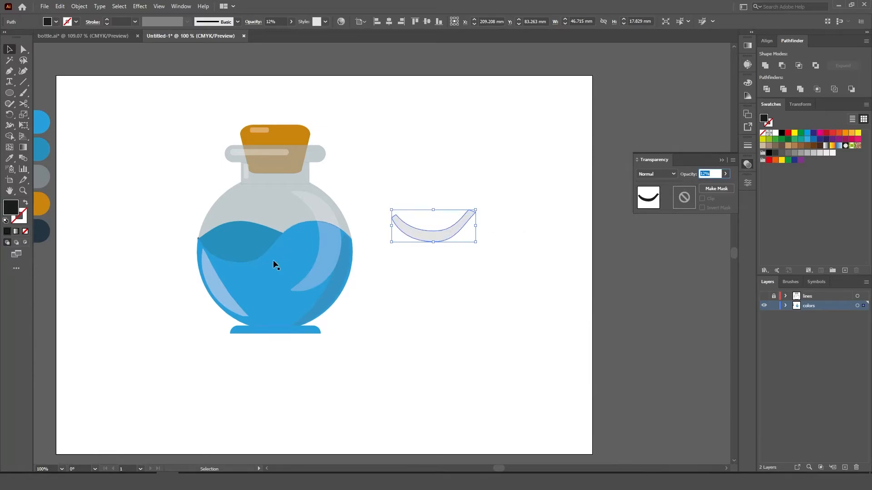
# Place the curved shadow strip along the lower edge of the back liquid shape
pyautogui.moveTo(440, 235); pyautogui.dragTo(277, 254)
pyautogui.scroll(3, 247, 255)
pyautogui.hotkey('ctrl', 'shift', 'a')
# Show the lines layer to check the shading against the outlines, and hide it again
pyautogui.scroll(-2, 293, 313)
pyautogui.click(765, 296)
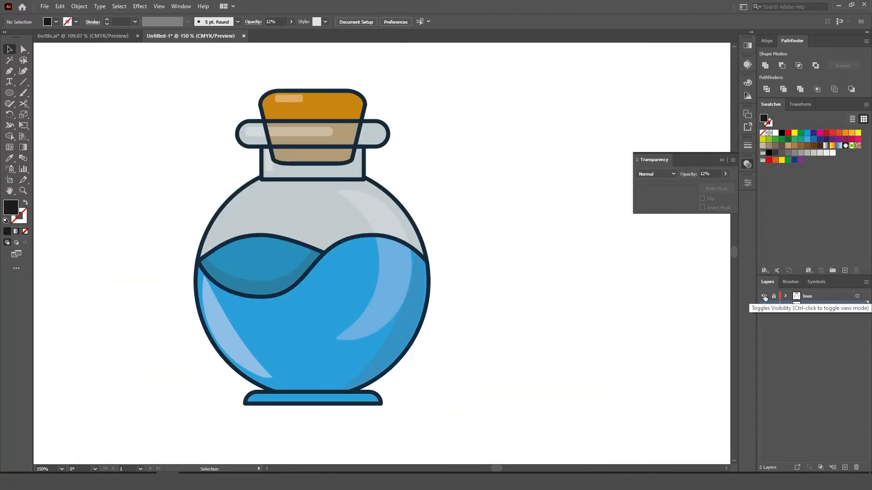
pyautogui.click(764, 296)
# Match the back liquid's shadow strip to the right-edge crescent's appearance with the Eyedropper
pyautogui.scroll(-1, 498, 352)
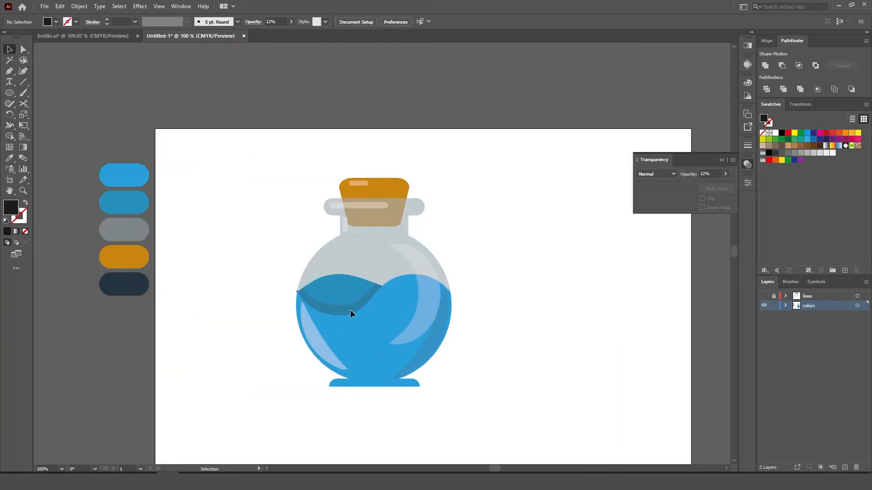
pyautogui.click(350, 310)
pyautogui.press('i')
pyautogui.click(431, 349)
pyautogui.press('v')
pyautogui.click(515, 361)
# Duplicate the bottle's base below it and trim offset copies with the Shape Builder to a thin strip along the bottom and right edges
pyautogui.scroll(-1, 496, 353)
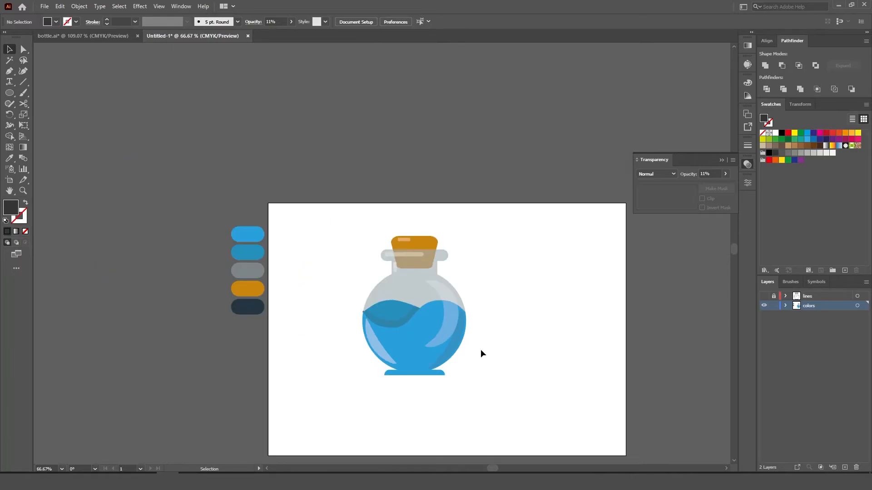
pyautogui.moveTo(491, 319); pyautogui.dragTo(403, 294)
pyautogui.scroll(2, 425, 345)
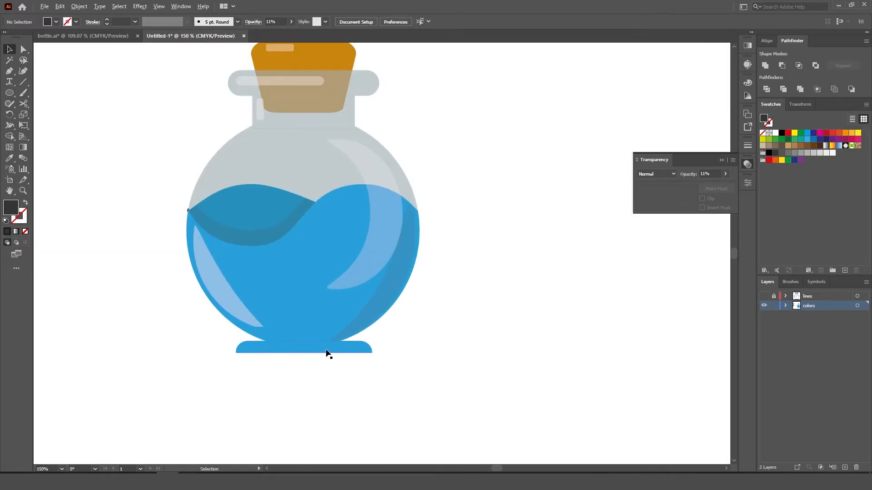
pyautogui.keyDown('alt'); pyautogui.moveTo(326, 350); pyautogui.dragTo(326, 383); pyautogui.keyUp('alt')
pyautogui.hotkey('shift', 'm')
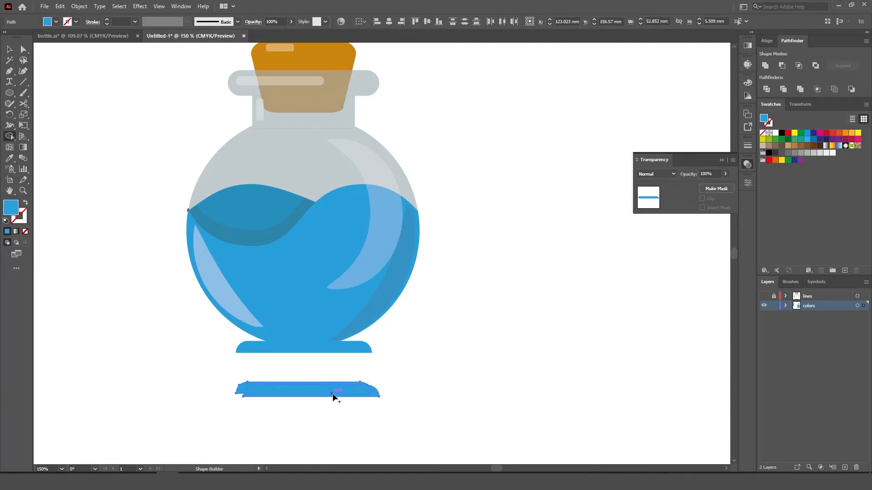
pyautogui.keyDown('alt'); pyautogui.click(316, 384); pyautogui.keyUp('alt')
pyautogui.keyDown('alt'); pyautogui.click(315, 387); pyautogui.keyUp('alt')
pyautogui.press('v')
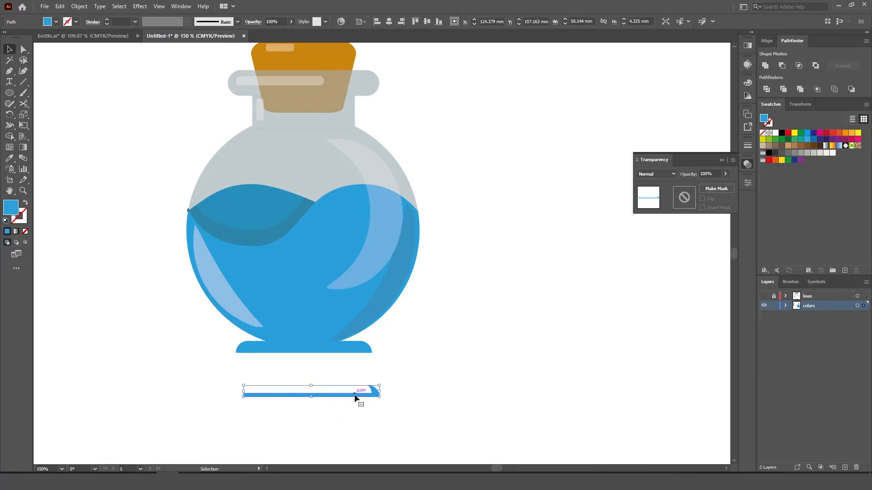
# Apply the right-edge crescent's shadow appearance to the thin strip and place it on the bottle's base
pyautogui.click(376, 310)
pyautogui.press('v')
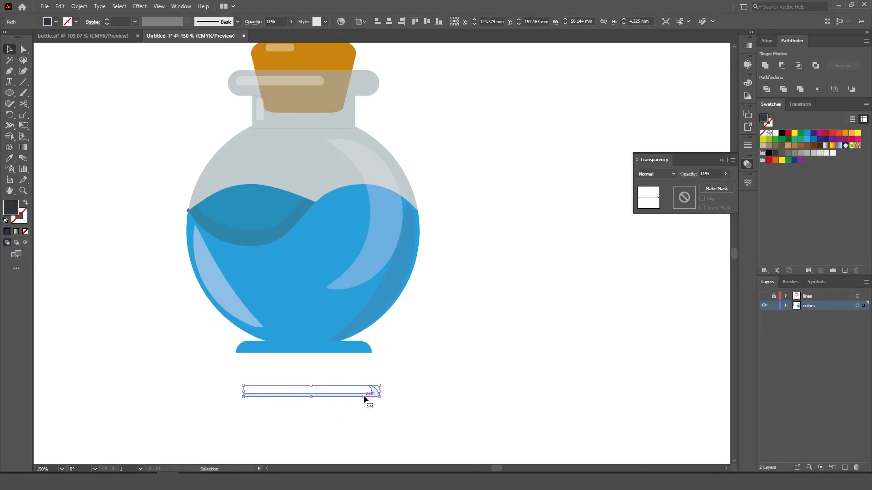
pyautogui.moveTo(365, 393); pyautogui.dragTo(358, 350)
pyautogui.click(363, 376)
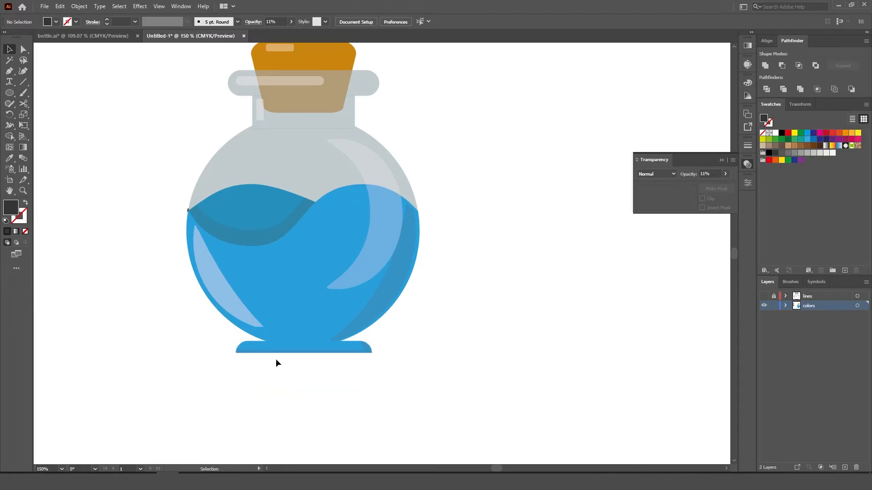
# Copy a white highlight bar from the upper bottle onto the left part of the base
pyautogui.scroll(2, 254, 336)
pyautogui.moveTo(340, 128); pyautogui.dragTo(316, 200)
pyautogui.scroll(-1, 317, 200)
pyautogui.moveTo(305, 99); pyautogui.dragTo(290, 180)
pyautogui.moveTo(294, 82); pyautogui.dragTo(293, 432)
pyautogui.moveTo(313, 428); pyautogui.dragTo(306, 433)
pyautogui.hotkey('ctrl', 'shift', 'a')
pyautogui.scroll(-1, 446, 377)
pyautogui.moveTo(483, 355); pyautogui.dragTo(401, 323)
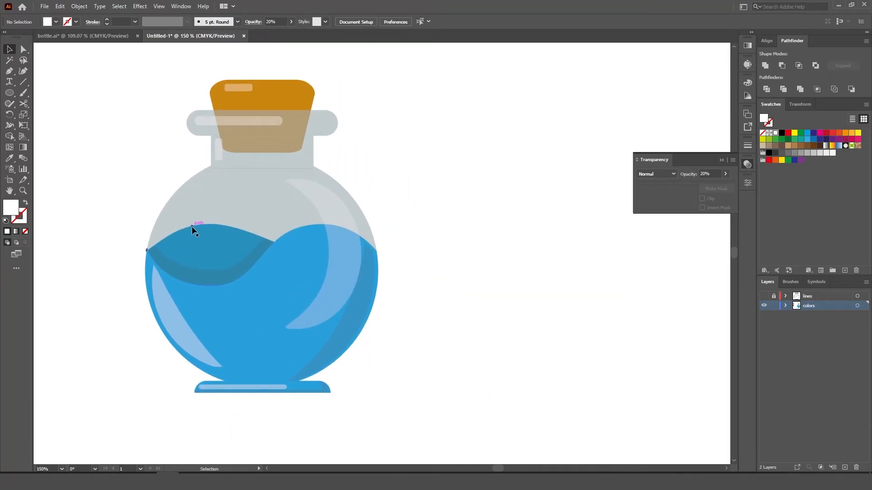
pyautogui.scroll(-1, 395, 252)
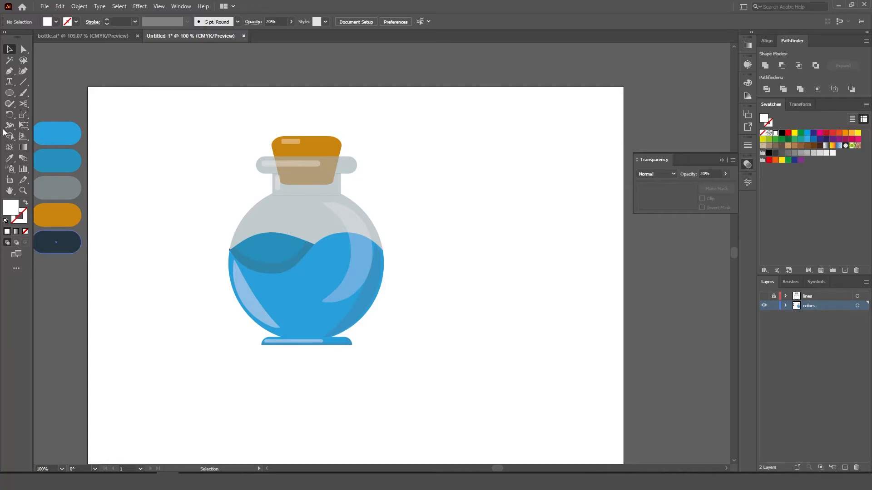
# Draw a white translucent ellipse about 22 by 30 mm at the upper left of the round glass body and rotate it to 330°
pyautogui.moveTo(157, 183)
pyautogui.mouseDown()
pyautogui.moveTo(198, 235)
pyautogui.moveTo(269, 237)
pyautogui.mouseUp()
pyautogui.press('i')
pyautogui.press('v')
pyautogui.moveTo(296, 262); pyautogui.dragTo(278, 274)
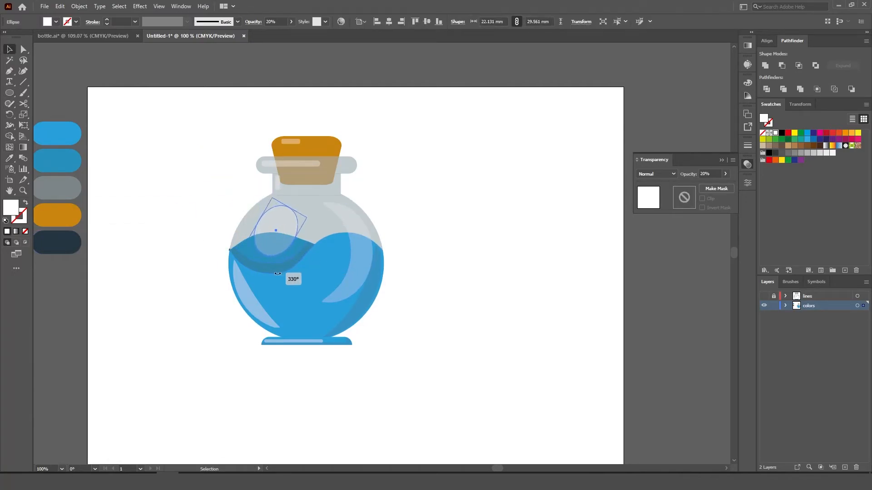
# Reshape the ellipse's anchor points into a curved crescent highlight following the glass's upper-left edge
pyautogui.press('a')
pyautogui.moveTo(292, 242); pyautogui.dragTo(264, 225)
pyautogui.click(284, 241)
pyautogui.press('v')
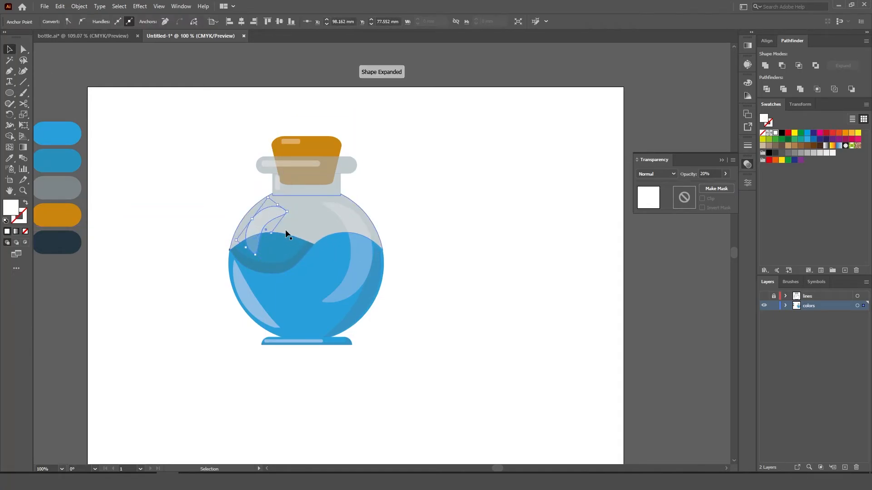
pyautogui.hotkey('ctrl', 'shift', 'a')
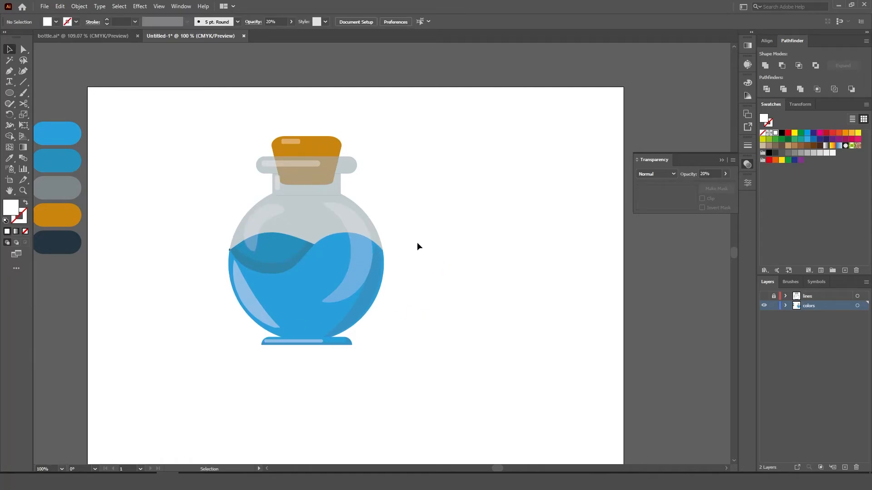
# Show the lines layer and, on a new layer above colors, add dark bubble rings and a dot to the back and front liquids
pyautogui.click(764, 296)
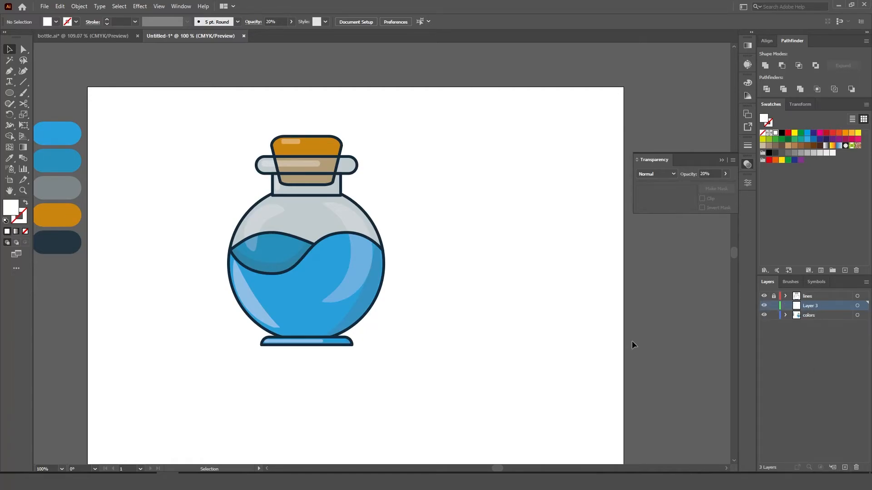
pyautogui.click(22, 220)
pyautogui.click(10, 158)
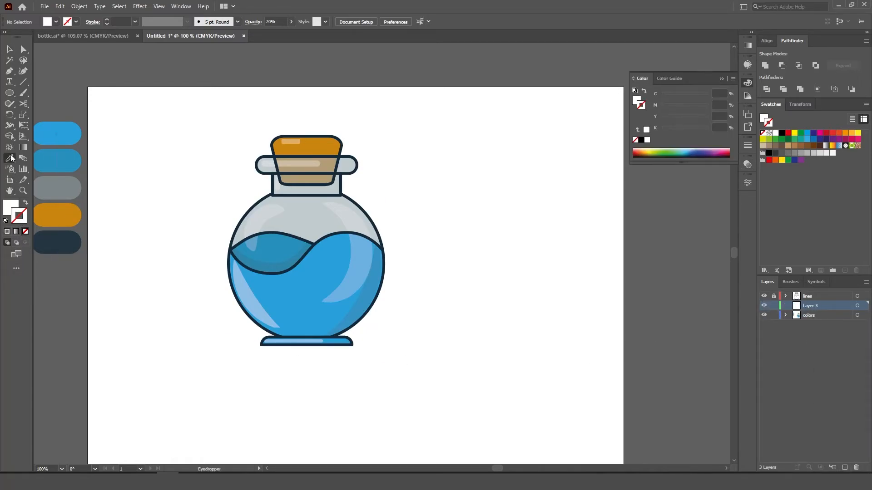
pyautogui.click(262, 173)
pyautogui.press('l')
pyautogui.moveTo(435, 222)
pyautogui.mouseDown()
pyautogui.moveTo(444, 231)
pyautogui.moveTo(260, 249)
pyautogui.moveTo(356, 307)
pyautogui.moveTo(361, 285)
pyautogui.moveTo(351, 298)
pyautogui.mouseUp()
pyautogui.press('v')
pyautogui.click(25, 202)
pyautogui.moveTo(357, 301); pyautogui.dragTo(364, 295)
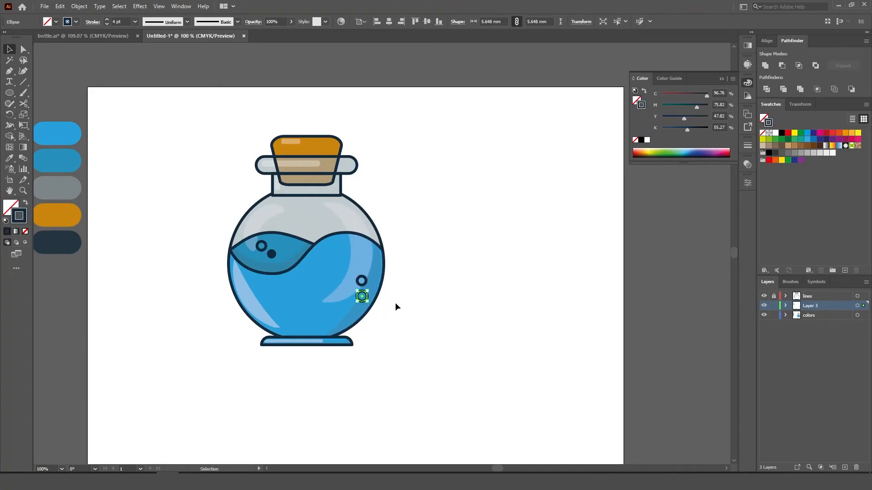
# Copy the solid dark dot from the back liquid next to the two rings in the front liquid and shrink it slightly
pyautogui.click(396, 307)
pyautogui.moveTo(274, 255); pyautogui.dragTo(343, 293)
pyautogui.keyDown('shift'); pyautogui.click(345, 292); pyautogui.keyUp('shift')
pyautogui.keyDown('shift'); pyautogui.click(348, 290); pyautogui.keyUp('shift')
pyautogui.click(430, 305)
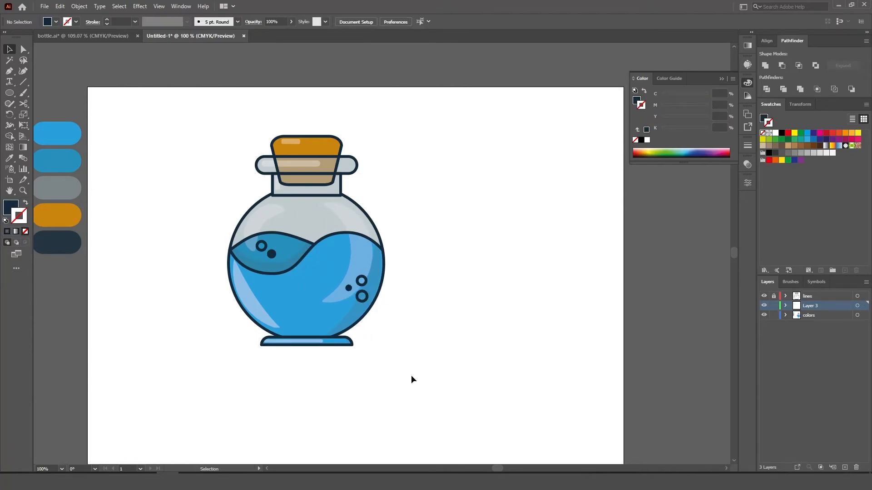
# Draw two horizontal dashes, about 5 mm and 4 mm long, at the cork's upper-right edge with a dark 4 pt stroke
pyautogui.scroll(1, 307, 138)
pyautogui.press('p')
pyautogui.scroll(3, 358, 148)
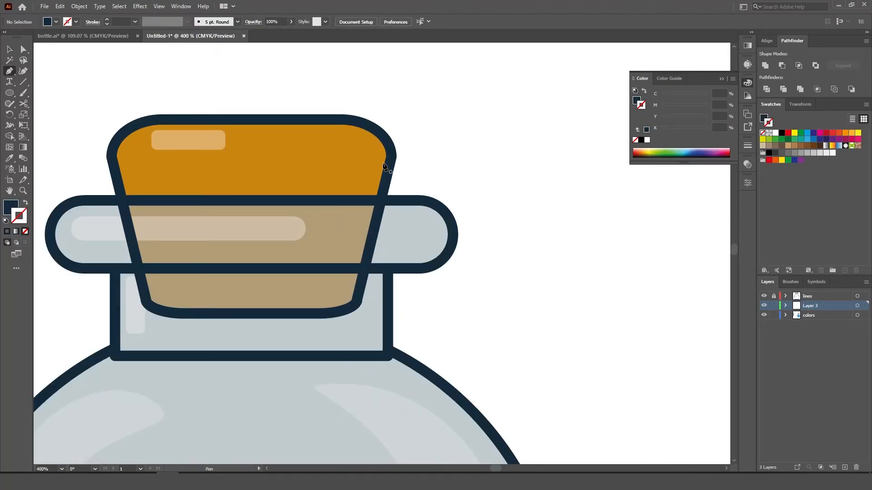
pyautogui.click(386, 163)
pyautogui.click(346, 163)
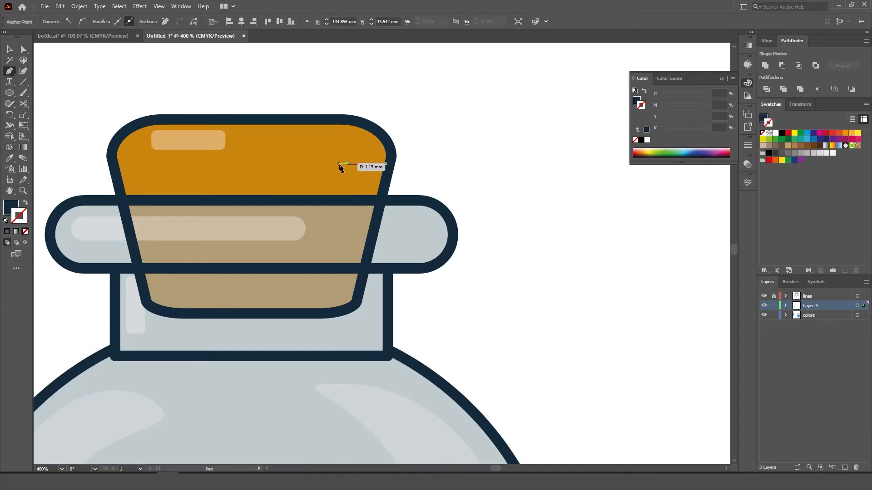
pyautogui.press('v')
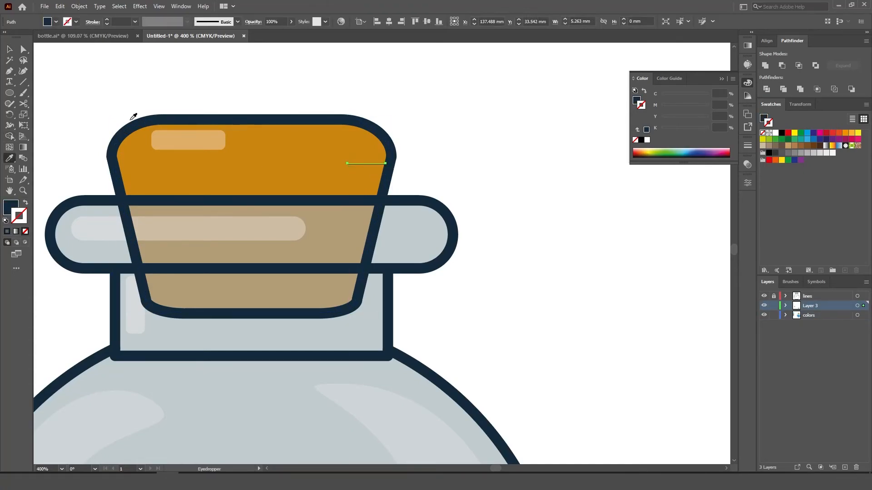
pyautogui.hotkey('shift', 'x')
pyautogui.press('p')
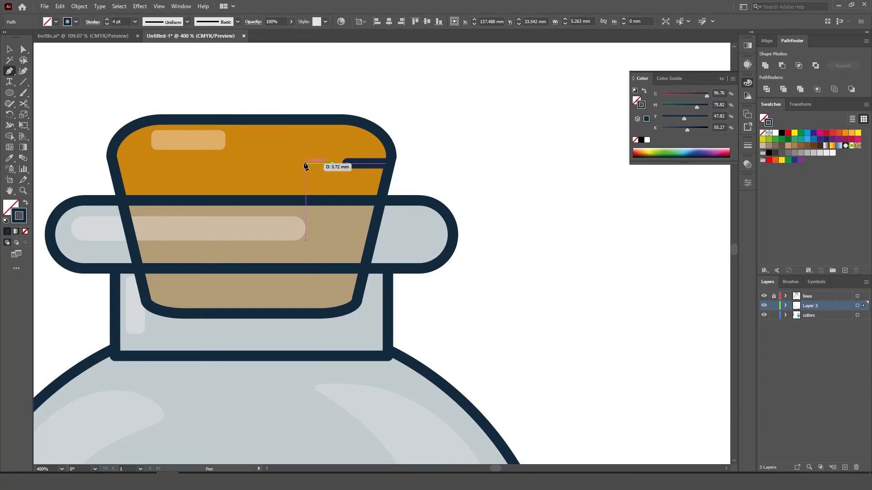
pyautogui.click(305, 163)
pyautogui.keyDown('ctrl'); pyautogui.click(284, 165); pyautogui.keyUp('ctrl')
pyautogui.click(114, 171)
pyautogui.click(164, 171)
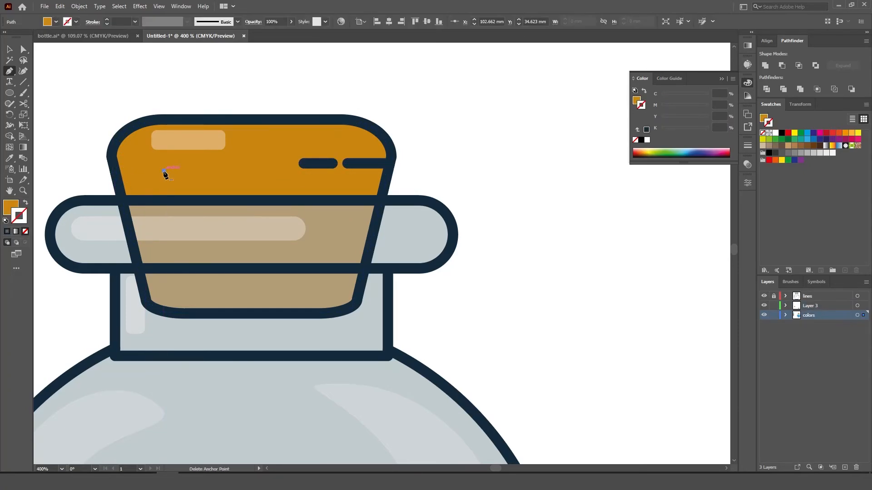
pyautogui.click(114, 171)
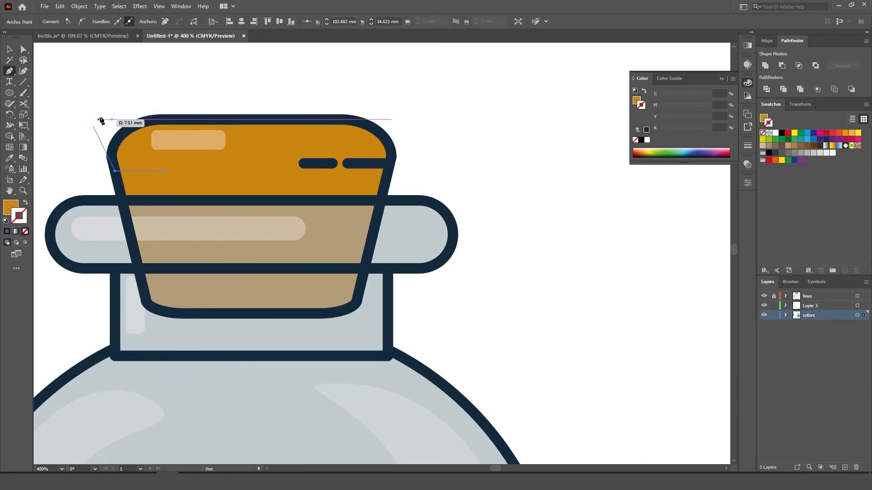
pyautogui.hotkey('ctrl', 'z')
pyautogui.hotkey('ctrl', 'z')
# Draw a horizontal line about 14 mm long above the cork and match its stroke to the cork's dashes with the Eyedropper
pyautogui.click(119, 79)
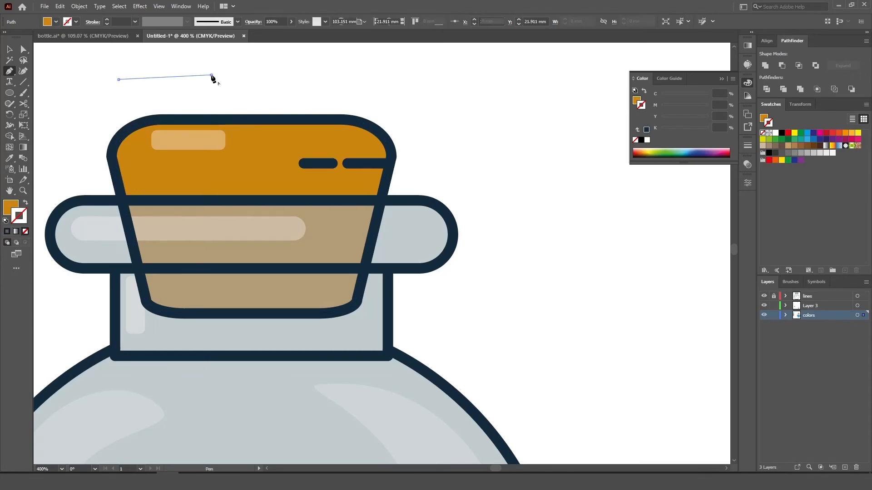
pyautogui.click(218, 79)
pyautogui.keyDown('ctrl'); pyautogui.click(152, 97); pyautogui.keyUp('ctrl')
pyautogui.click(162, 80)
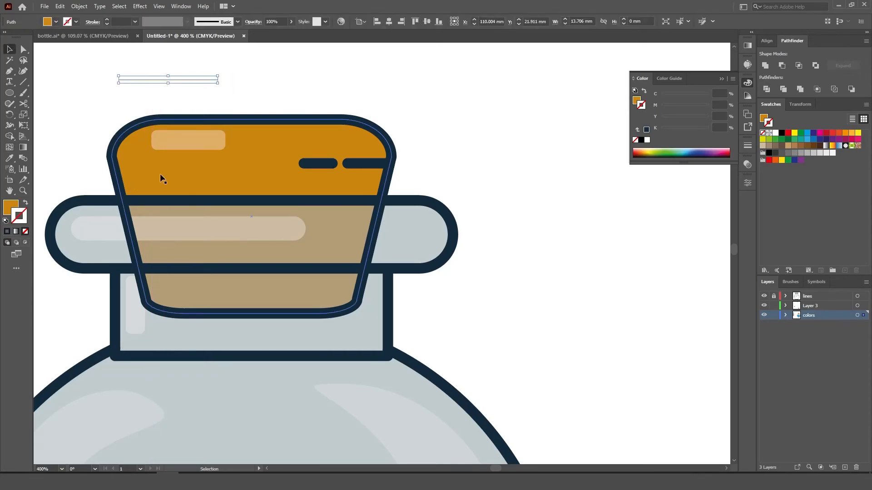
pyautogui.press('i')
pyautogui.click(211, 115)
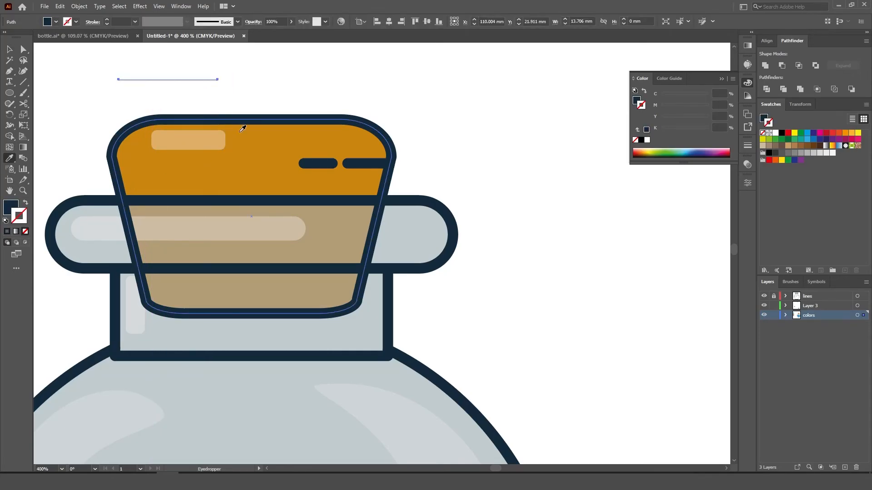
pyautogui.click(323, 162)
# Place the line and a copy of it at the cork's left edge above the rim, and shorten both lines
pyautogui.press('v')
pyautogui.moveTo(179, 82)
pyautogui.mouseDown()
pyautogui.moveTo(178, 174)
pyautogui.moveTo(191, 171)
pyautogui.moveTo(170, 181)
pyautogui.moveTo(167, 164)
pyautogui.moveTo(172, 186)
pyautogui.mouseUp()
pyautogui.click(500, 176)
pyautogui.scroll(-2, 463, 223)
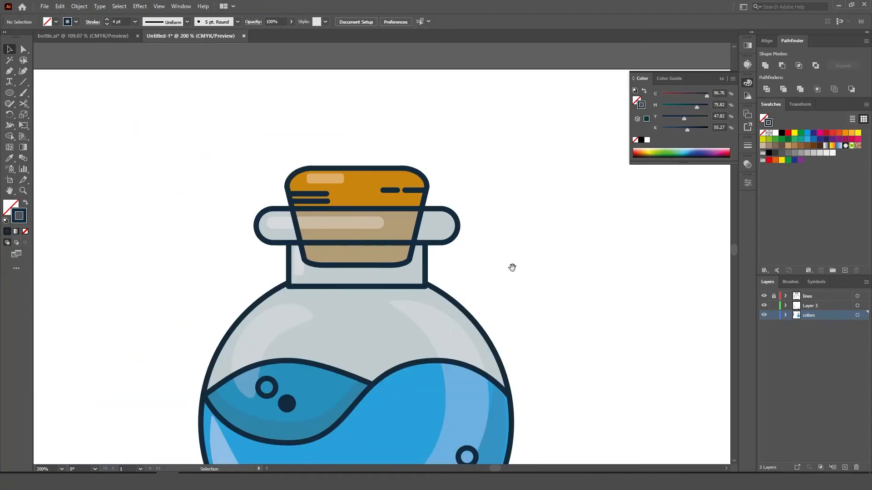
pyautogui.moveTo(512, 267); pyautogui.dragTo(441, 234)
pyautogui.click(257, 163)
pyautogui.keyDown('shift'); pyautogui.click(253, 170); pyautogui.keyUp('shift')
pyautogui.moveTo(259, 166); pyautogui.dragTo(254, 167)
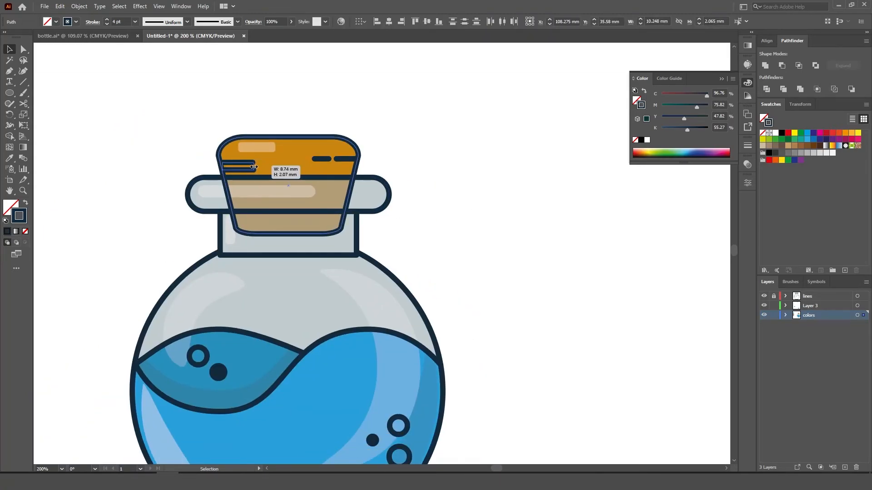
pyautogui.click(467, 285)
# Draw two parallel diagonal strokes just below the bottle's neck, the longer one about 7.5 mm long
pyautogui.press('p')
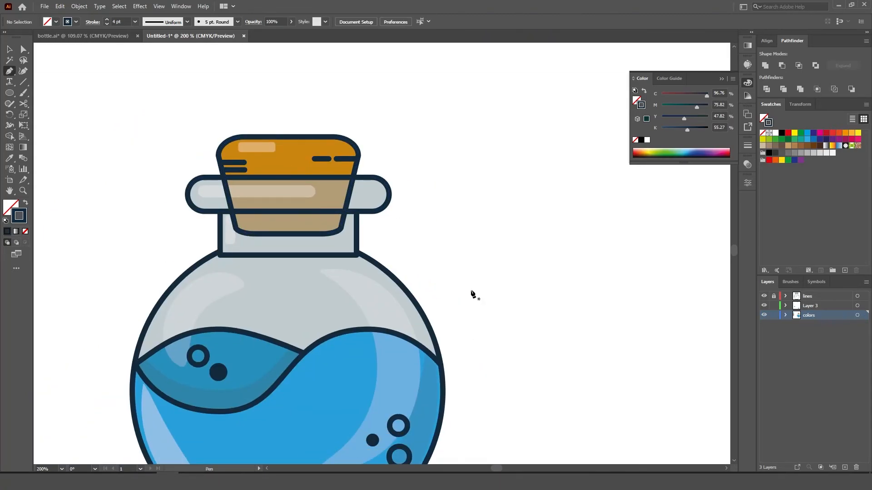
pyautogui.moveTo(273, 297); pyautogui.dragTo(280, 243)
pyautogui.click(266, 201)
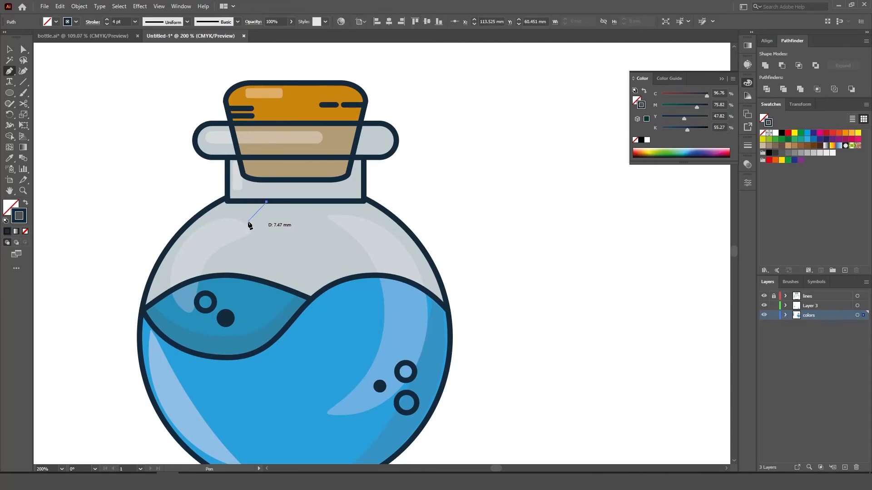
pyautogui.click(248, 223)
pyautogui.click(275, 202)
pyautogui.click(267, 213)
pyautogui.keyDown('ctrl'); pyautogui.click(267, 218); pyautogui.keyUp('ctrl')
pyautogui.click(333, 234)
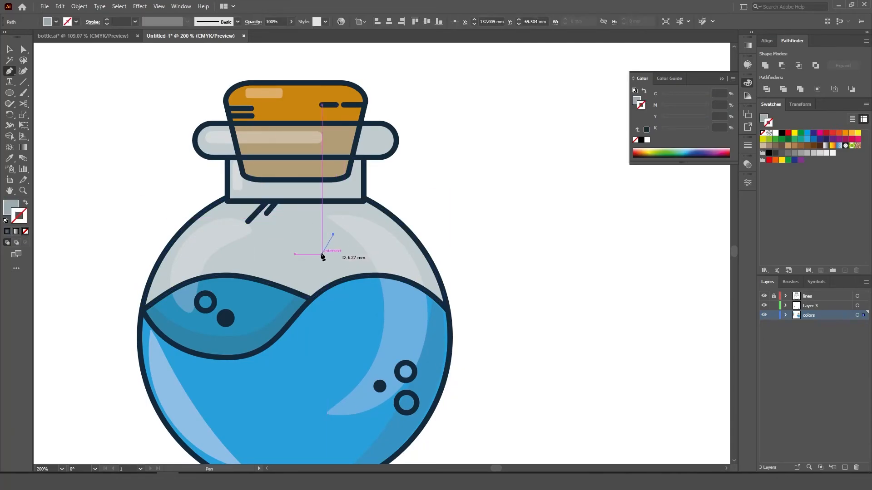
pyautogui.click(321, 255)
pyautogui.hotkey('ctrl', 'z')
pyautogui.hotkey('ctrl', 'z')
pyautogui.click(523, 224)
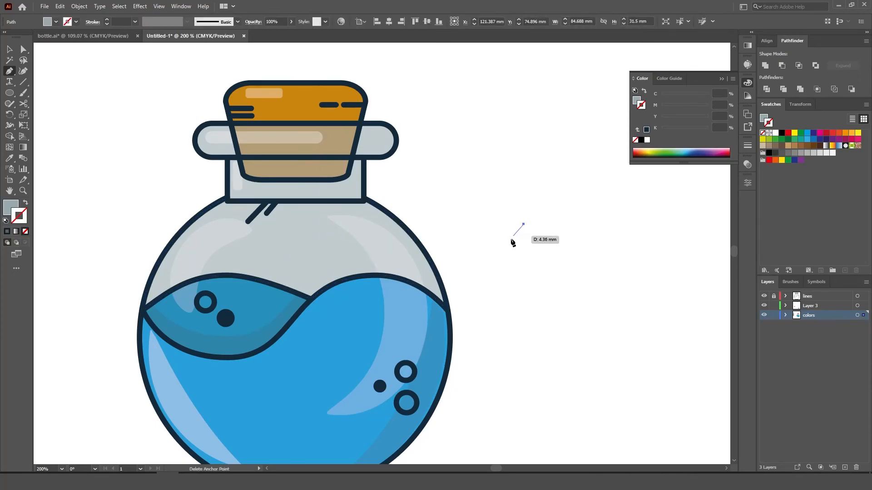
pyautogui.hotkey('ctrl', 'z')
# Copy the pair of diagonal strokes to the middle of the glass, just above the liquid waves
pyautogui.press('v')
pyautogui.moveTo(257, 215)
pyautogui.mouseDown()
pyautogui.moveTo(305, 234)
pyautogui.moveTo(329, 256)
pyautogui.mouseUp()
pyautogui.click(506, 232)
pyautogui.moveTo(390, 340); pyautogui.dragTo(434, 239)
pyautogui.scroll(-2, 435, 241)
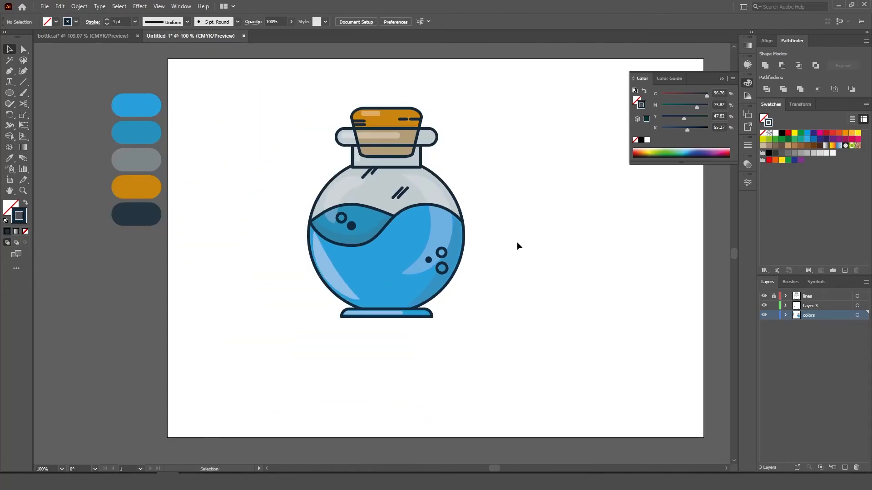
# Draw a curved dark stroke outside the bottle's lower-right edge, following its outline
pyautogui.click(470, 257)
pyautogui.moveTo(447, 296)
pyautogui.mouseDown()
pyautogui.moveTo(453, 288)
pyautogui.moveTo(458, 302)
pyautogui.mouseUp()
pyautogui.press('Escape')
pyautogui.click(477, 310)
pyautogui.click(461, 295)
pyautogui.press('Delete')
# Draw a second, shorter curved stroke just outside the first one at the bottle's lower right
pyautogui.press('p')
pyautogui.scroll(3, 463, 292)
pyautogui.click(462, 284)
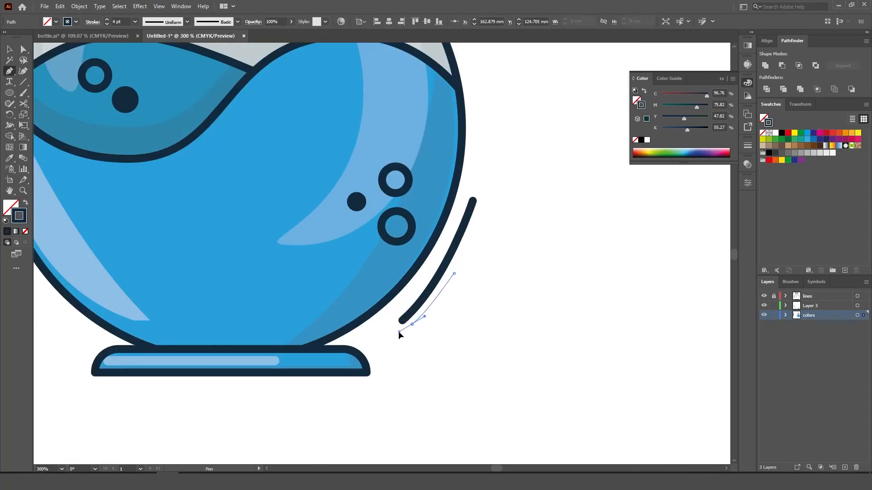
pyautogui.moveTo(399, 332); pyautogui.dragTo(395, 330)
pyautogui.scroll(-3, 462, 340)
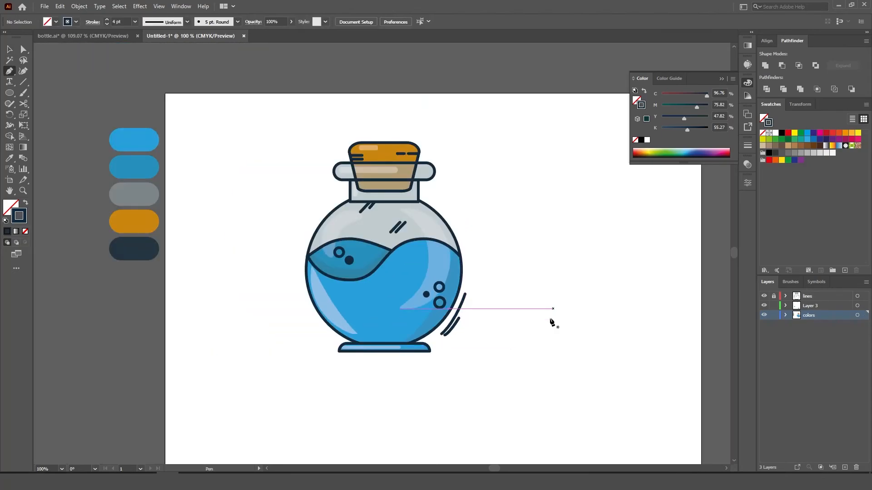
# Draw a horizontal ground line about 211 mm long beneath the bottle
pyautogui.click(214, 385)
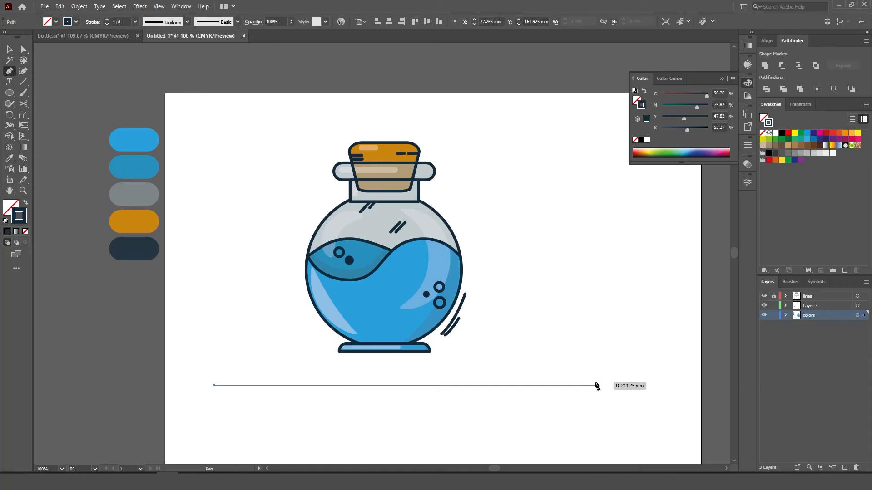
pyautogui.click(596, 386)
pyautogui.keyDown('ctrl'); pyautogui.click(597, 377); pyautogui.keyUp('ctrl')
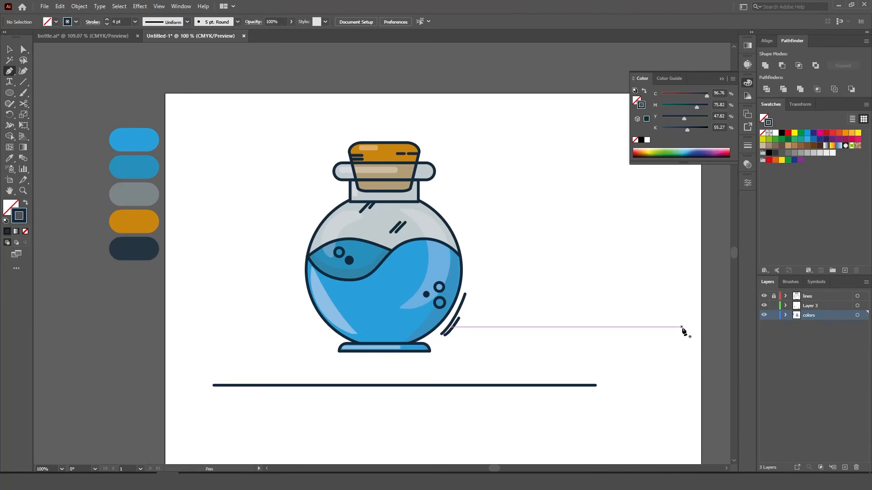
pyautogui.press('v')
pyautogui.moveTo(454, 292); pyautogui.dragTo(282, 362)
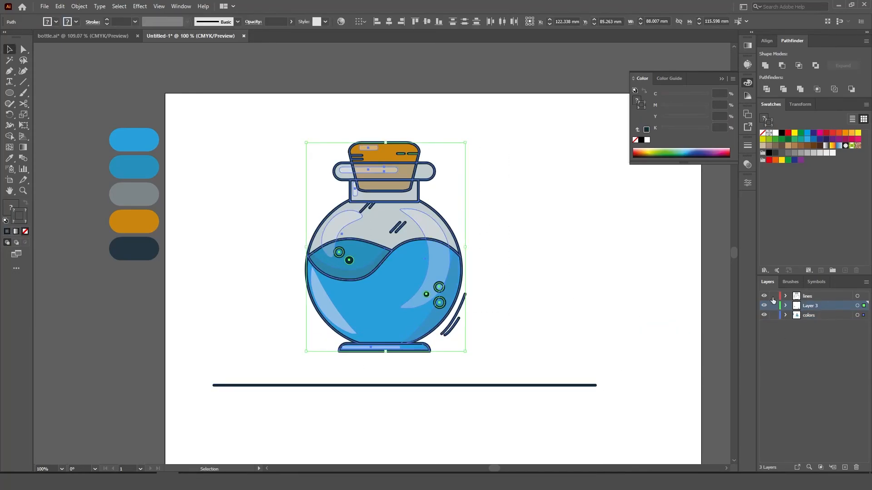
pyautogui.moveTo(411, 350); pyautogui.dragTo(417, 372)
pyautogui.hotkey('ctrl', 'z')
pyautogui.click(544, 296)
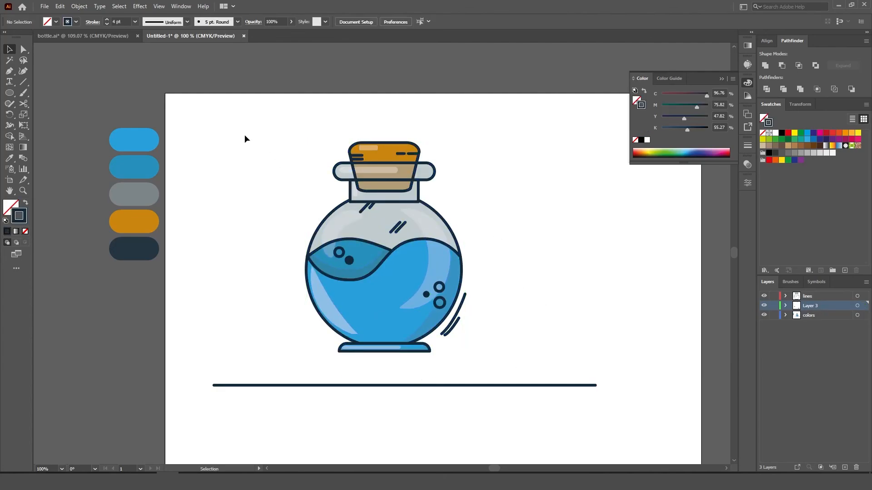
# Move the whole bottle with its outlines and details down onto the ground line, and lock the lines layer
pyautogui.moveTo(243, 135); pyautogui.dragTo(518, 361)
pyautogui.moveTo(425, 353); pyautogui.dragTo(440, 385)
pyautogui.click(544, 275)
pyautogui.scroll(-1, 563, 293)
pyautogui.moveTo(583, 276); pyautogui.dragTo(557, 281)
pyautogui.scroll(1, 521, 279)
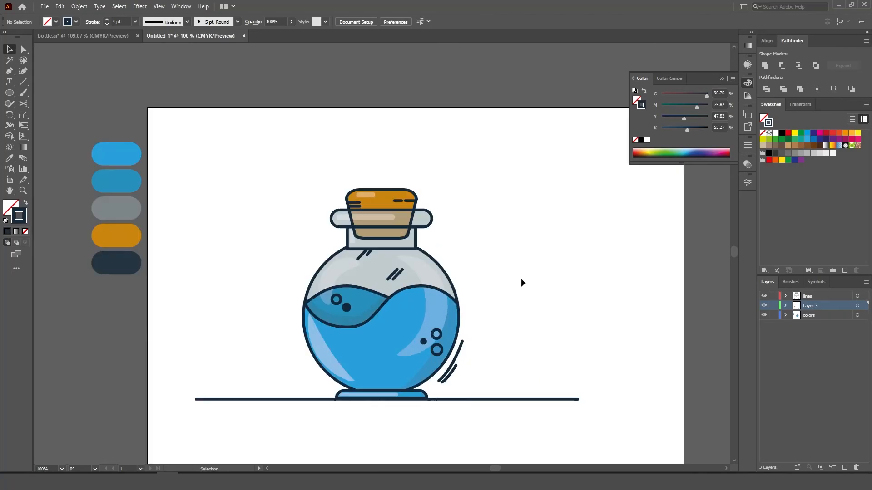
pyautogui.click(774, 296)
# Set the opacity of the white highlights on the upper glass, rim, neck and cork to 54%
pyautogui.click(784, 316)
pyautogui.click(437, 286)
pyautogui.keyDown('shift'); pyautogui.click(350, 285); pyautogui.keyUp('shift')
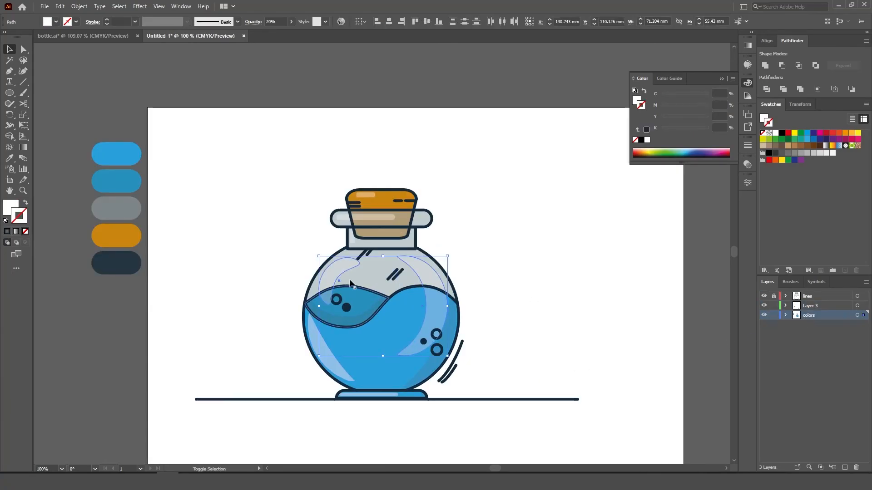
pyautogui.keyDown('shift'); pyautogui.click(359, 220); pyautogui.keyUp('shift')
pyautogui.keyDown('shift'); pyautogui.click(370, 197); pyautogui.keyUp('shift')
pyautogui.click(747, 165)
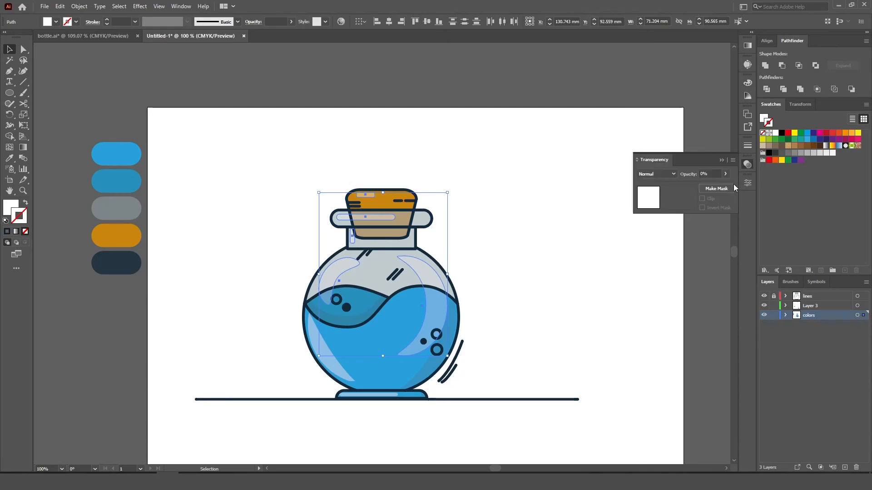
pyautogui.moveTo(714, 186); pyautogui.dragTo(709, 185)
pyautogui.click(638, 270)
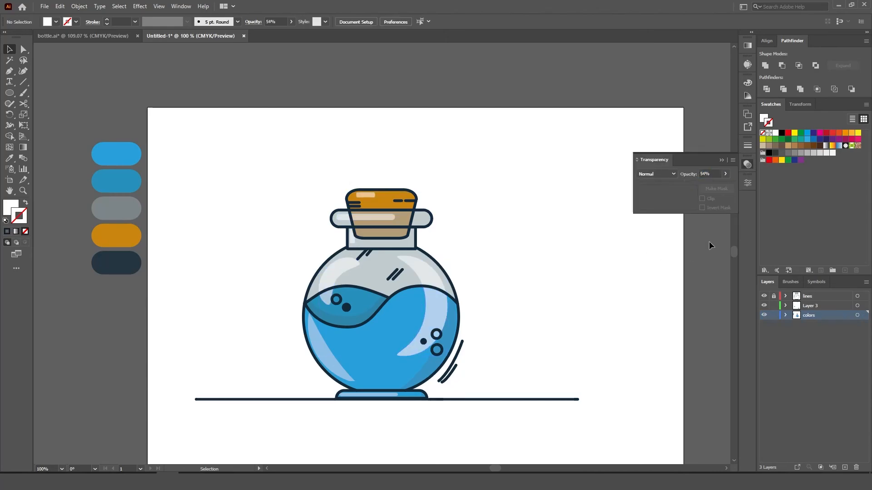
pyautogui.click(721, 159)
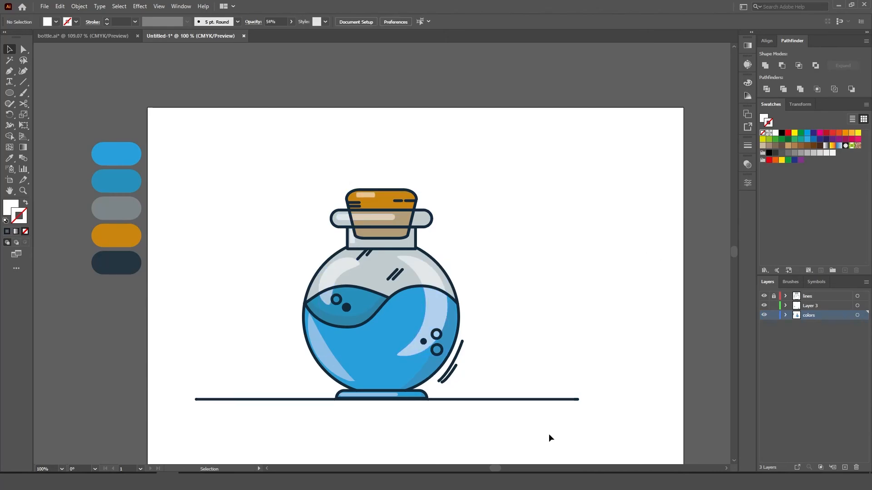
# Copy the right glass highlight's 54% opacity appearance to the highlights on the bottle's base and the lower-left liquid
pyautogui.moveTo(470, 381); pyautogui.dragTo(481, 335)
pyautogui.click(397, 350)
pyautogui.click(485, 241)
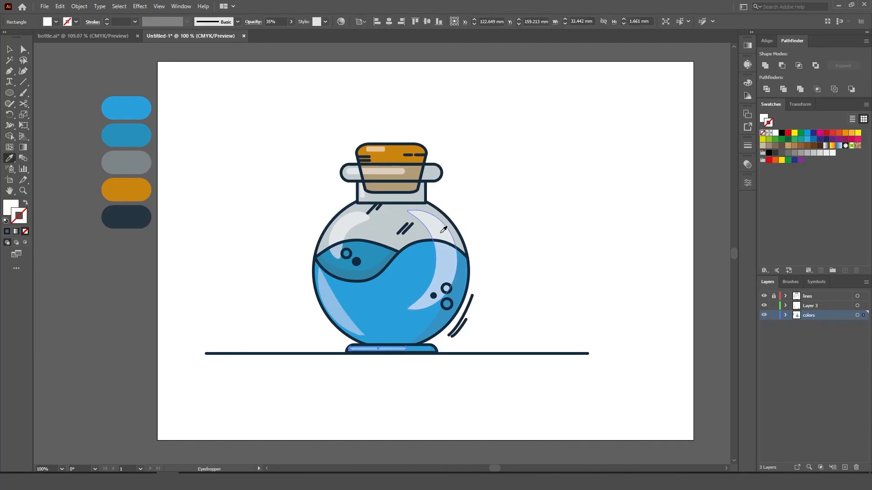
pyautogui.click(326, 293)
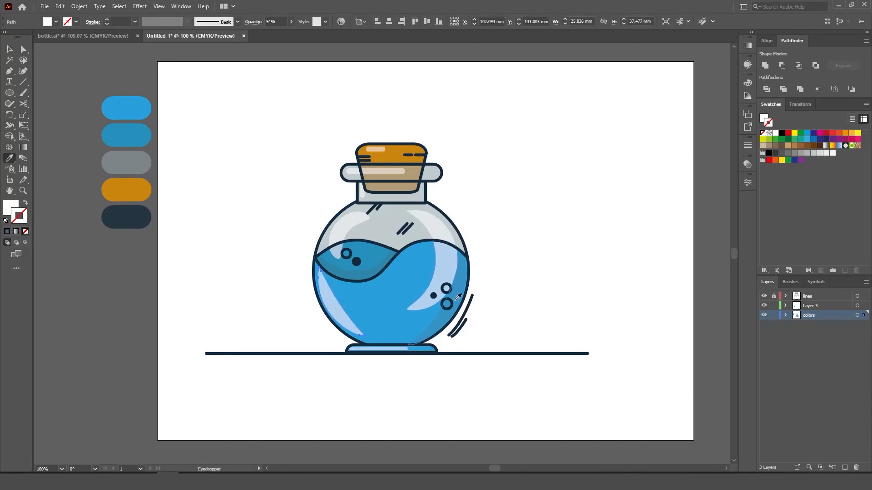
pyautogui.press('v')
pyautogui.click(537, 296)
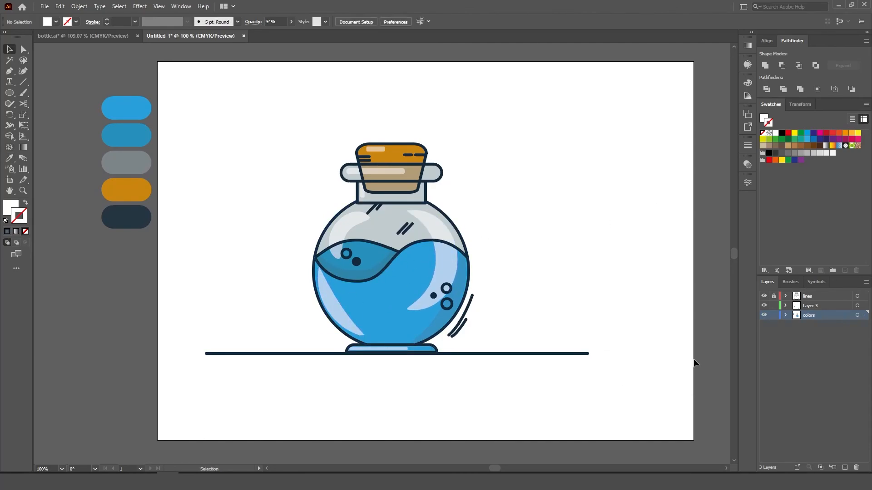
# Draw a horizontal dash about 27 mm long below the ground line's left part, matching the outlines' dark 4 pt stroke
pyautogui.press('p')
pyautogui.click(237, 359)
pyautogui.click(286, 359)
pyautogui.press('v')
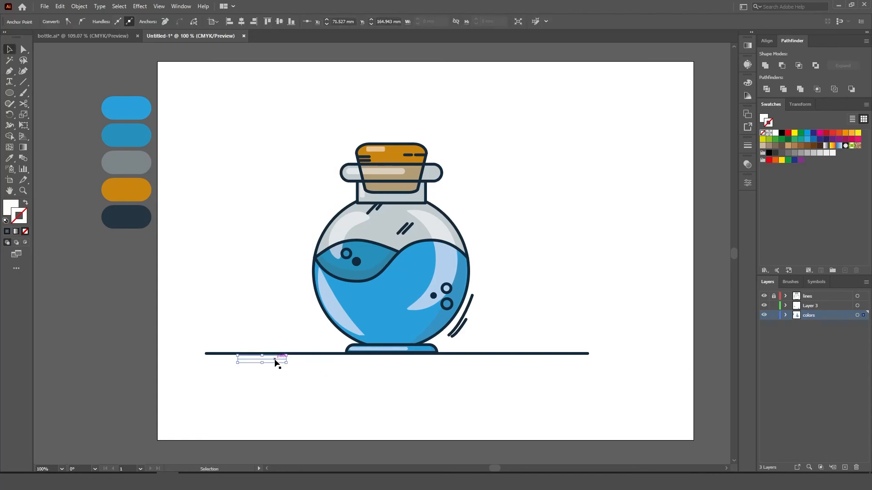
pyautogui.press('i')
pyautogui.click(467, 310)
# Add a shorter horizontal dash in line with the first one, just to its right below the ground line
pyautogui.press('p')
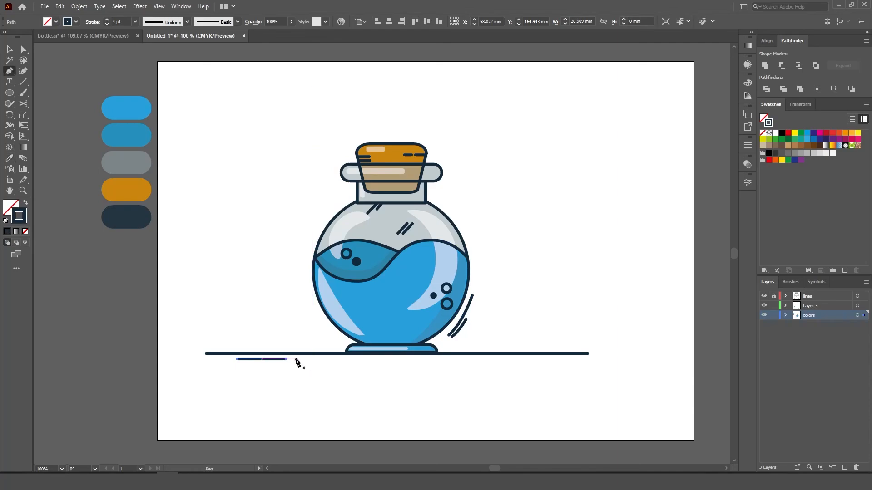
pyautogui.click(294, 359)
pyautogui.click(314, 359)
pyautogui.keyDown('ctrl'); pyautogui.click(347, 381); pyautogui.keyUp('ctrl')
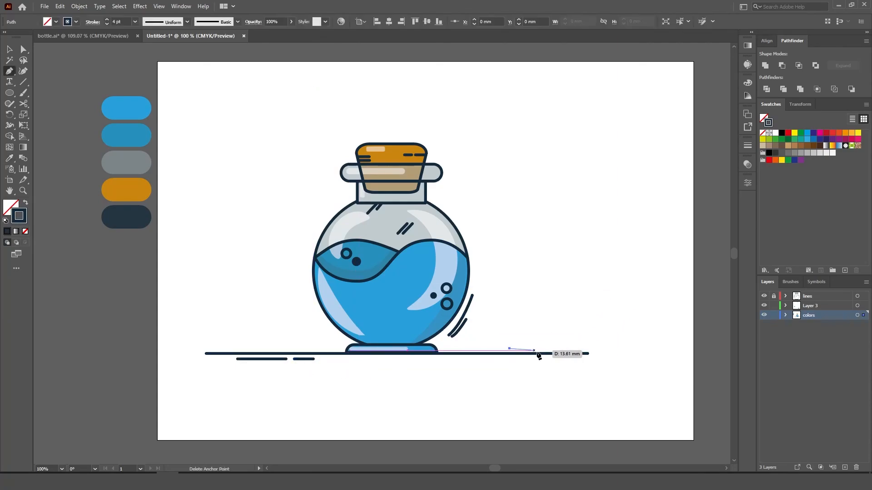
# Draw a long and a short horizontal dash in a row just above the ground line's right part
pyautogui.click(508, 349)
pyautogui.click(542, 348)
pyautogui.click(548, 349)
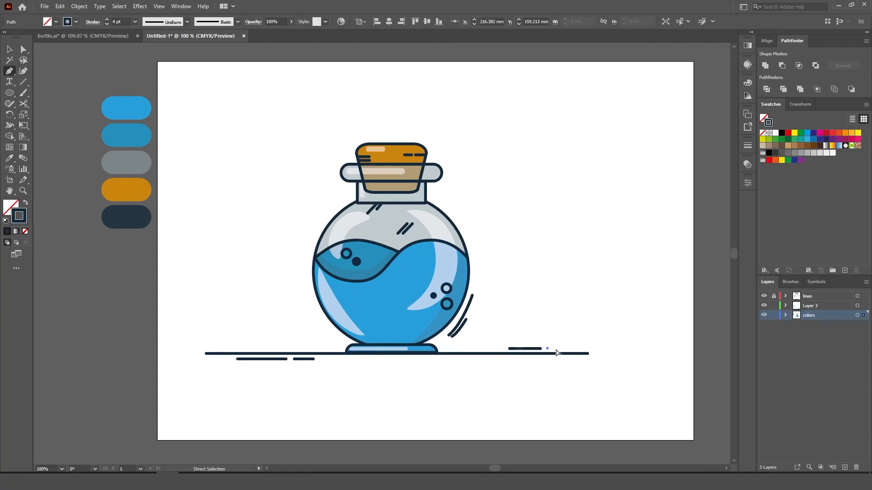
pyautogui.click(557, 349)
pyautogui.keyDown('ctrl'); pyautogui.click(598, 353); pyautogui.keyUp('ctrl')
# Create a layer named background, move it below the colors layer, and lock the other three layers
pyautogui.hotkey('ctrl', '-')
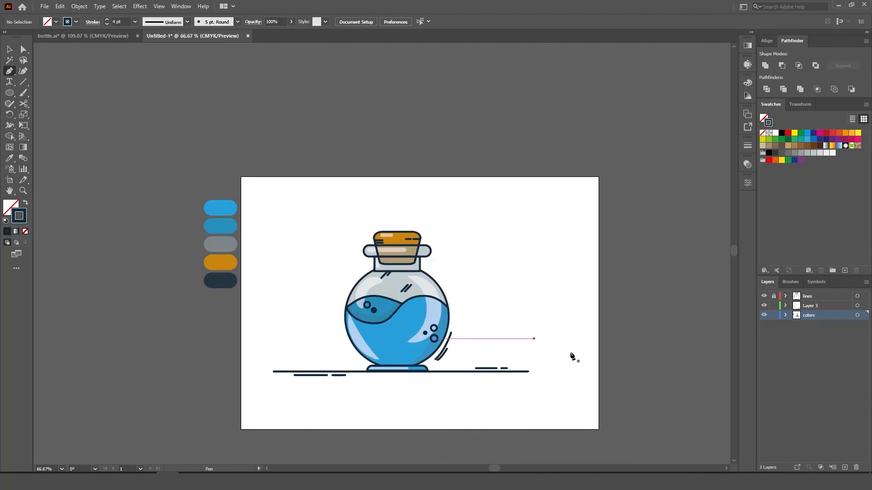
pyautogui.click(845, 467)
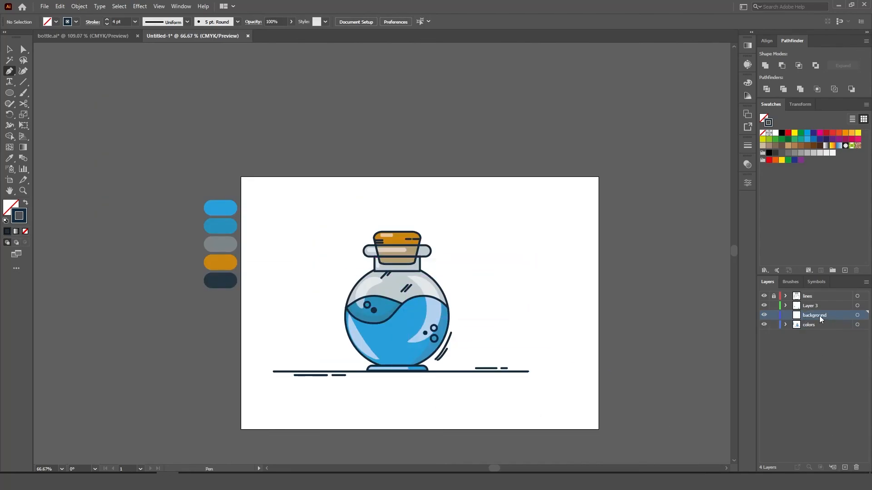
pyautogui.moveTo(820, 320); pyautogui.dragTo(817, 327)
# Draw a strokeless light blue rectangle (C 45.79, M 0, Y 4.65, K 0), about 304 × 210 mm, covering the artboard on the background layer
pyautogui.rightClick(12, 94)
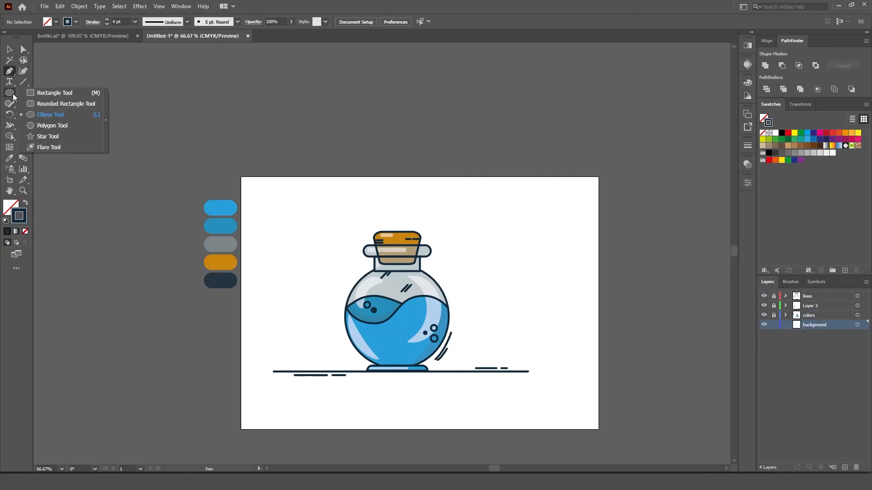
pyautogui.click(53, 94)
pyautogui.click(25, 231)
pyautogui.doubleClick(9, 206)
pyautogui.click(462, 145)
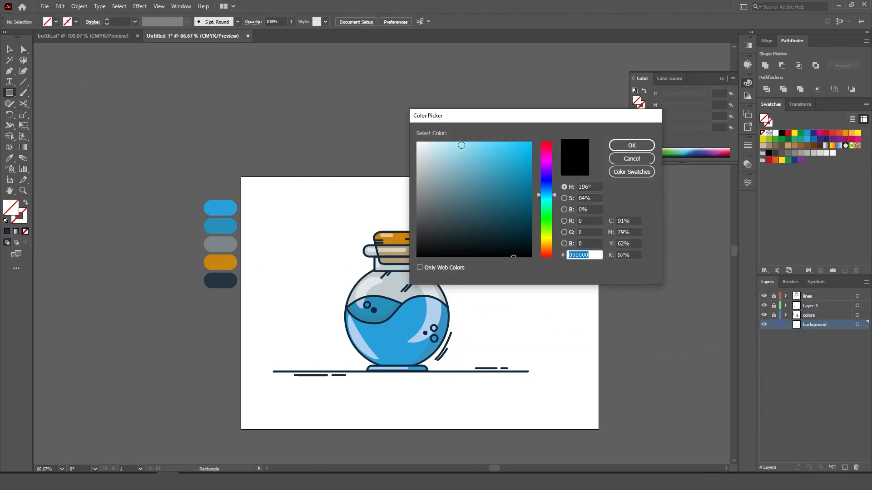
pyautogui.click(617, 146)
pyautogui.moveTo(237, 177); pyautogui.dragTo(605, 431)
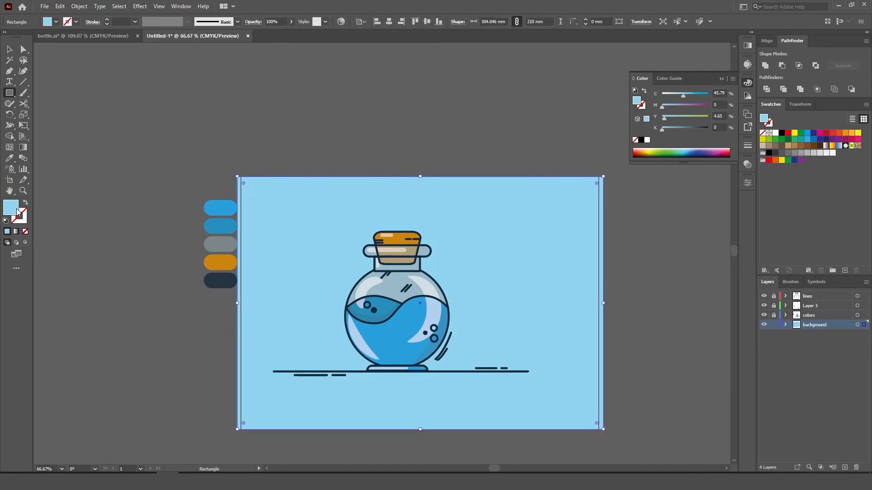
# Change the background rectangle's fill to a more muted blue, C 52.97, M 1.35, Y 14.32, K 0
pyautogui.doubleClick(17, 211)
pyautogui.click(467, 158)
pyautogui.click(618, 145)
pyautogui.press('v')
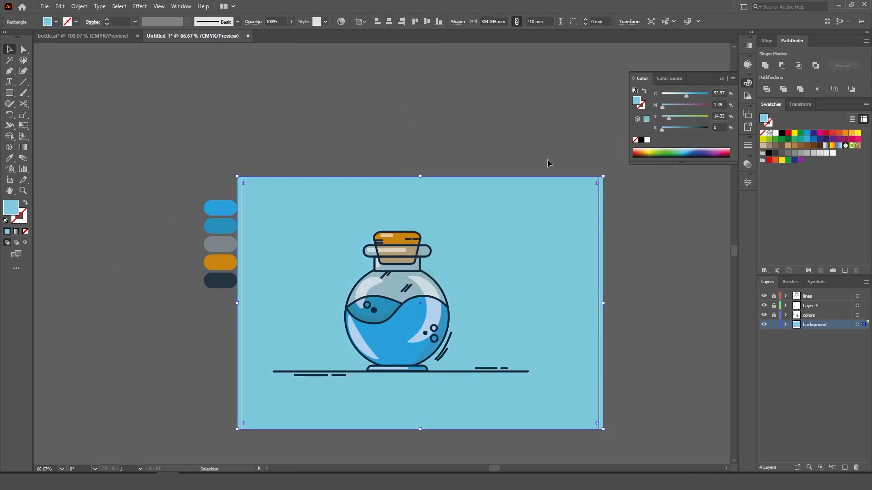
pyautogui.click(548, 163)
# Unlock the colors layer and draw a four-pointed star about 8.4 mm wide to the right of the bottle's neck
pyautogui.hotkey('ctrl', '+')
pyautogui.hotkey('ctrl', '+')
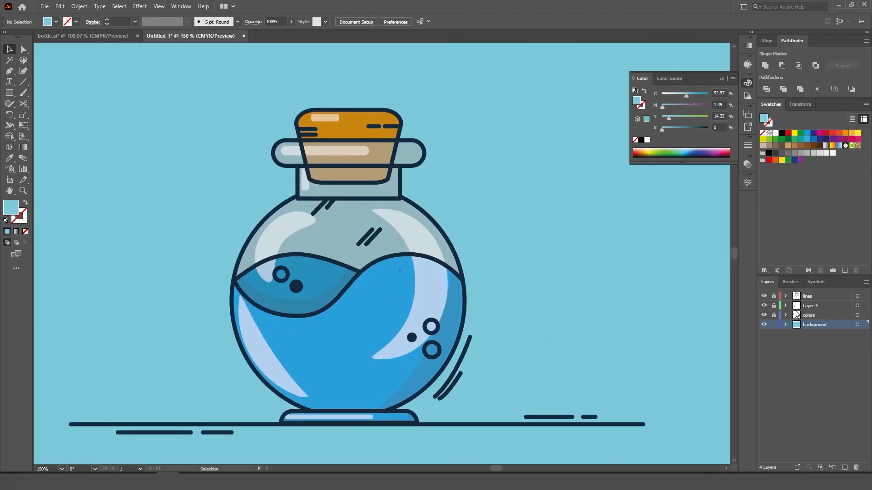
pyautogui.click(797, 315)
pyautogui.moveTo(10, 94); pyautogui.dragTo(43, 136)
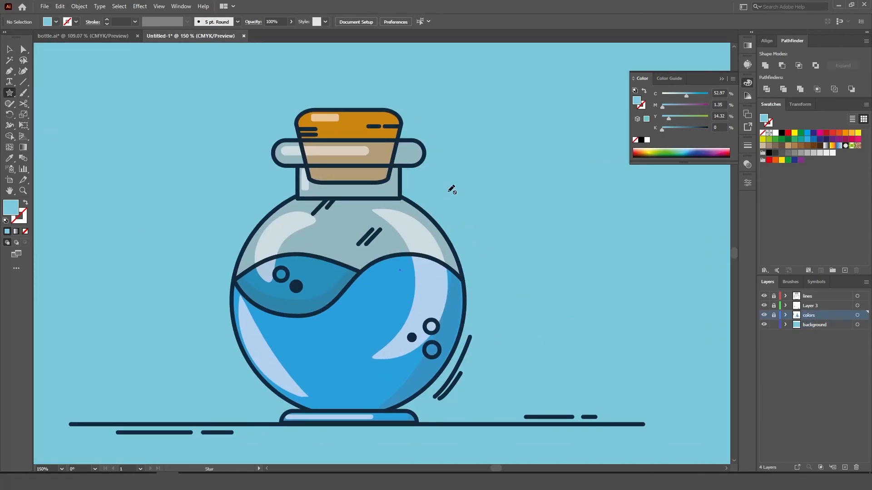
pyautogui.moveTo(457, 182); pyautogui.dragTo(468, 190)
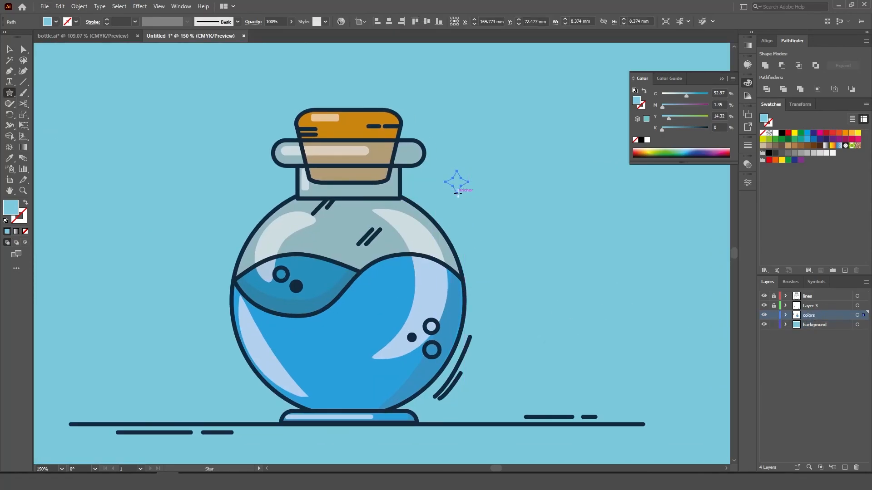
# Fill the four-pointed star with white
pyautogui.press('v')
pyautogui.doubleClick(13, 210)
pyautogui.moveTo(429, 157); pyautogui.dragTo(416, 129)
pyautogui.click(649, 142)
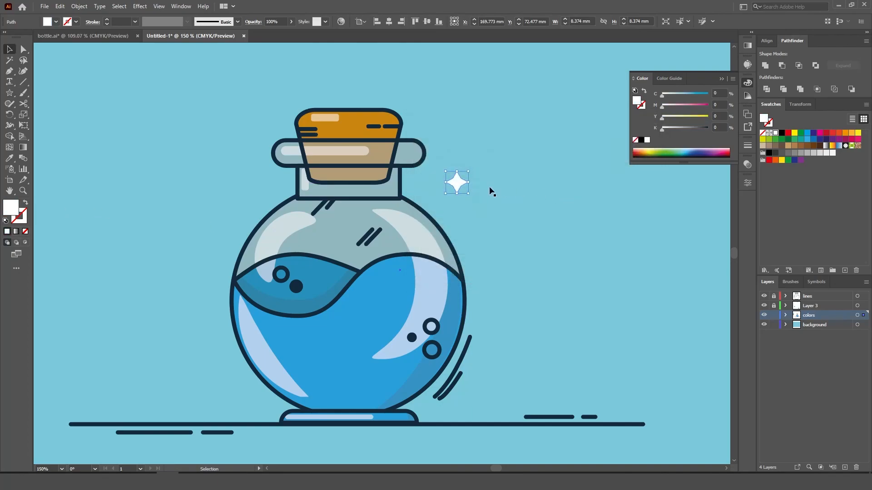
# Place small white star sparkles on the upper-left and lower-left highlights, making the lower one about 4.9 mm wide, and reduce its opacity
pyautogui.moveTo(457, 184); pyautogui.dragTo(255, 332)
pyautogui.click(748, 164)
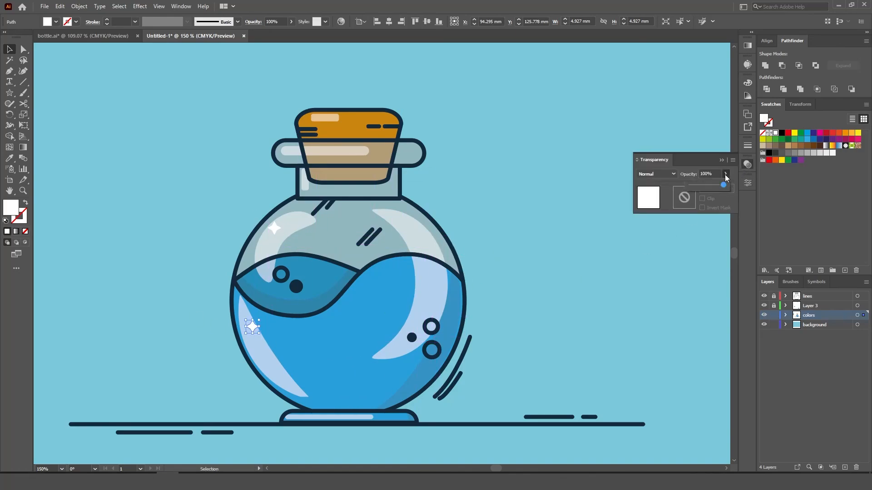
pyautogui.moveTo(725, 174); pyautogui.dragTo(710, 184)
pyautogui.click(605, 328)
pyautogui.scroll(-1, 601, 303)
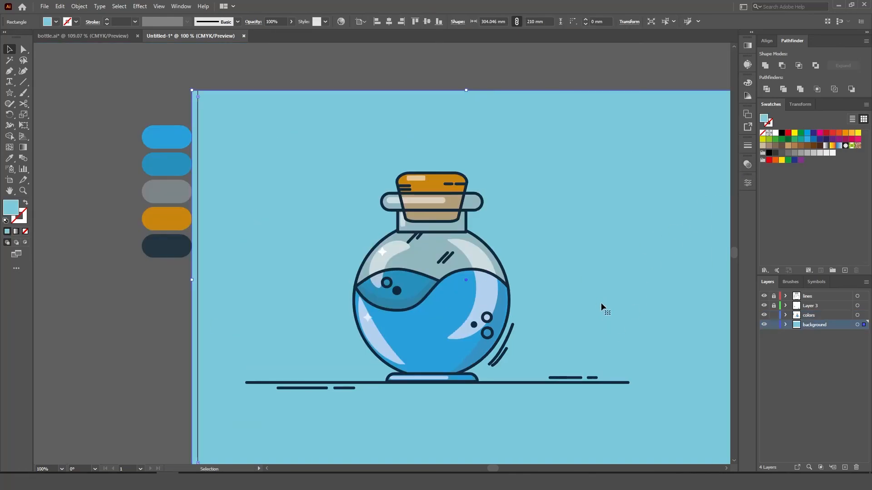
pyautogui.moveTo(648, 282); pyautogui.dragTo(570, 269)
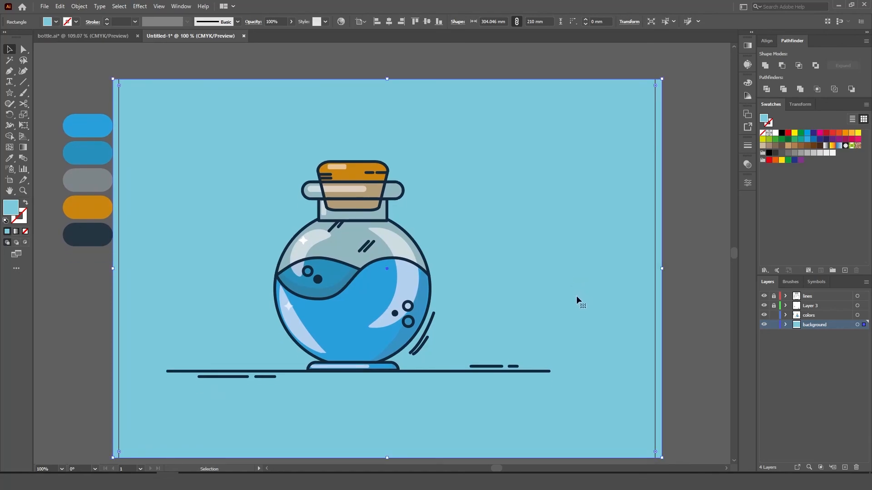